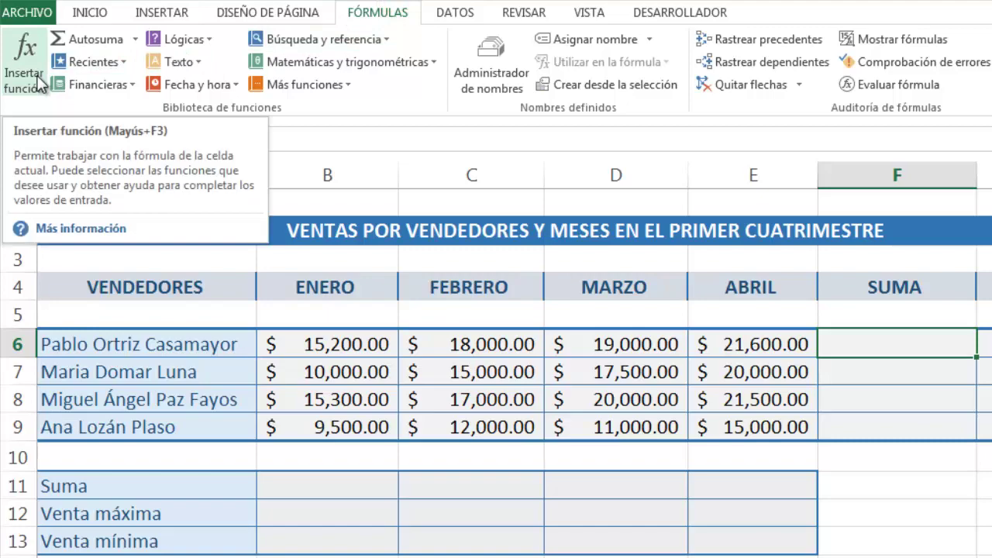
Insert the SUMA function from the Todo category in F6 to total the January–April sales in B6:E6
click(38, 81)
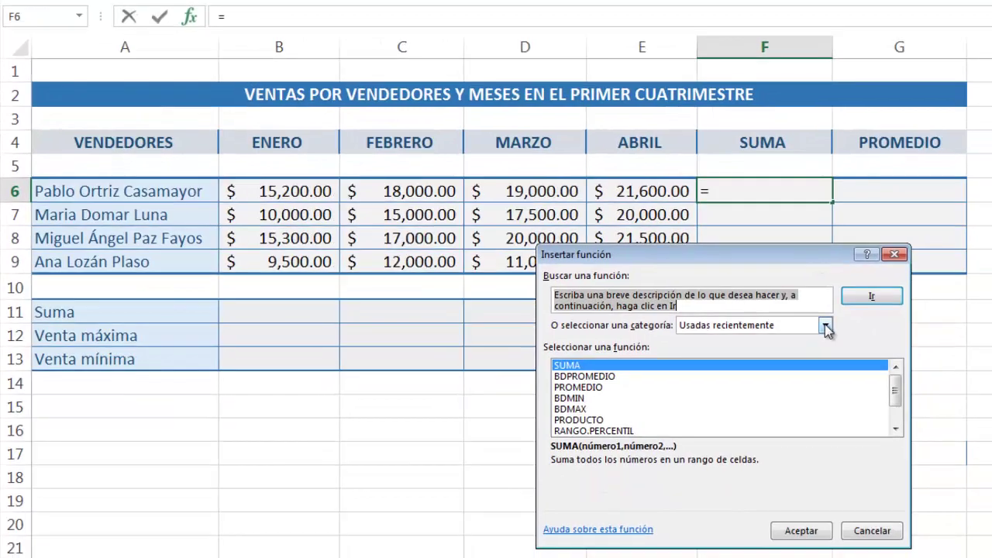
click(825, 324)
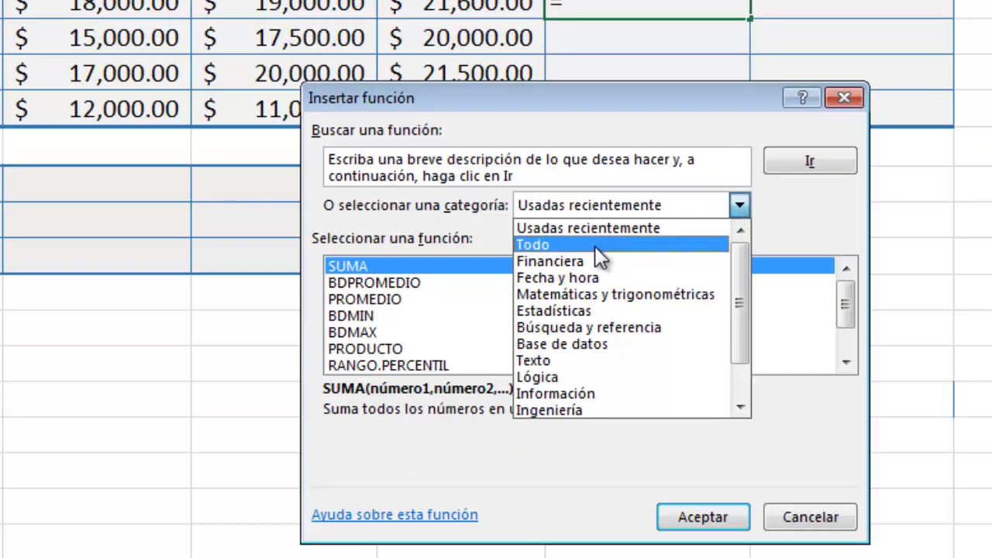
click(555, 259)
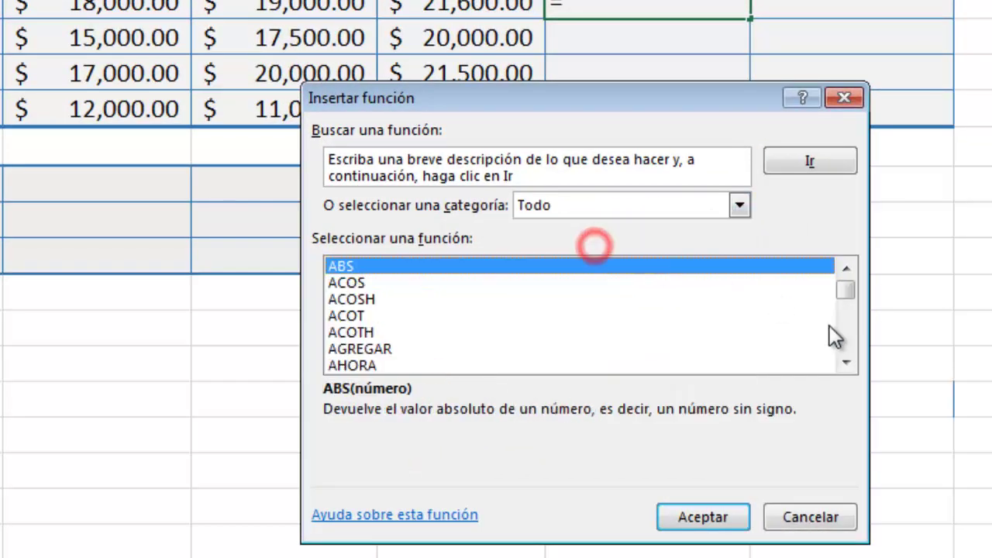
drag(847, 293, 851, 345)
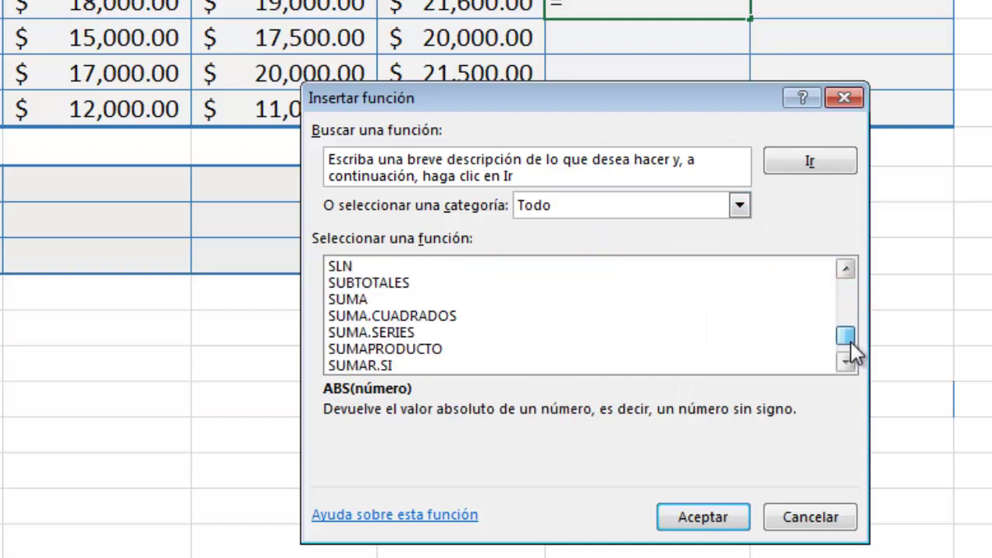
click(381, 299)
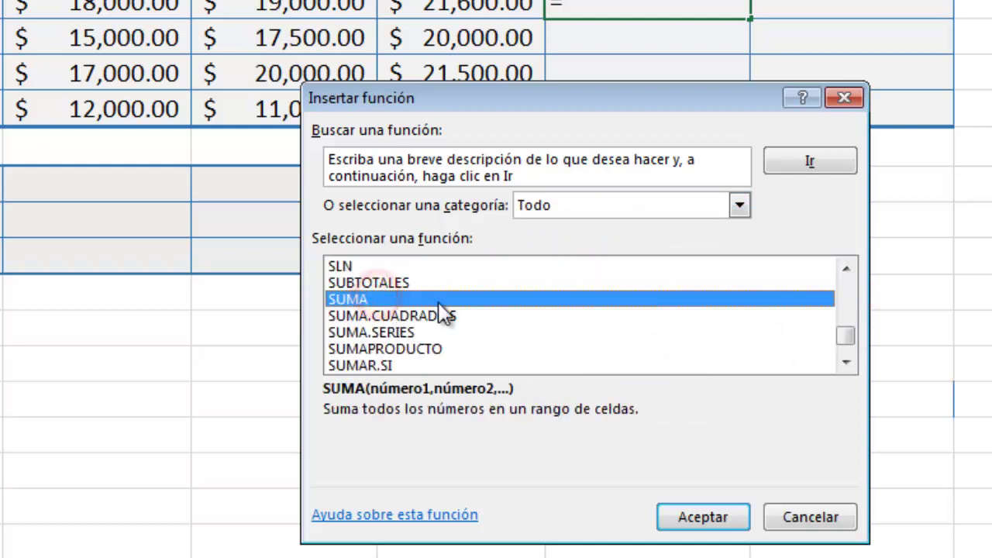
click(725, 524)
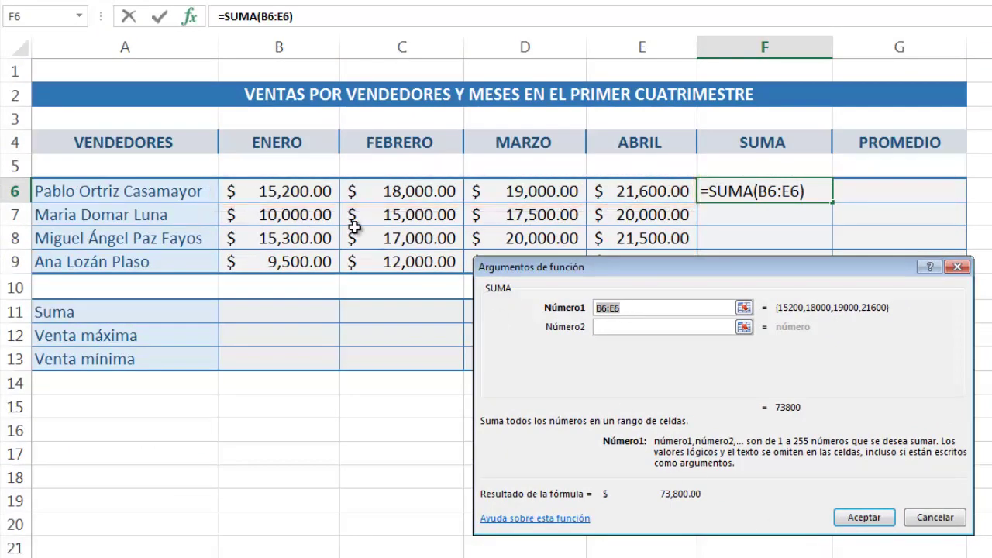
click(232, 190)
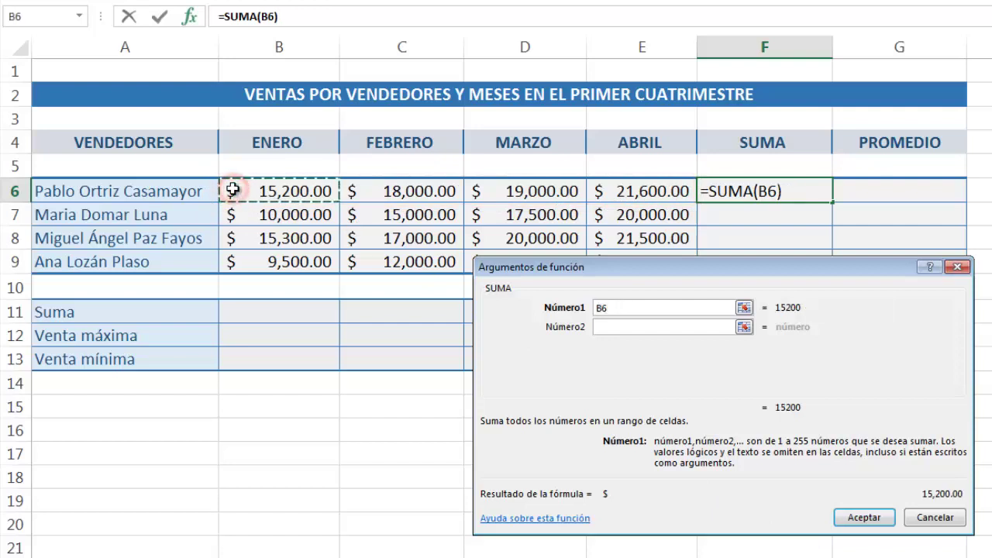
drag(232, 189, 645, 185)
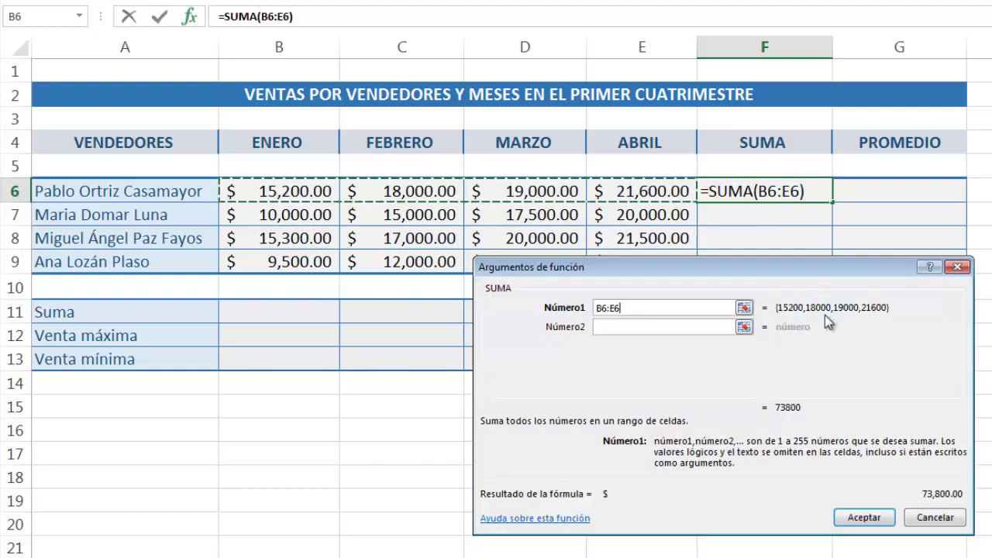
click(864, 517)
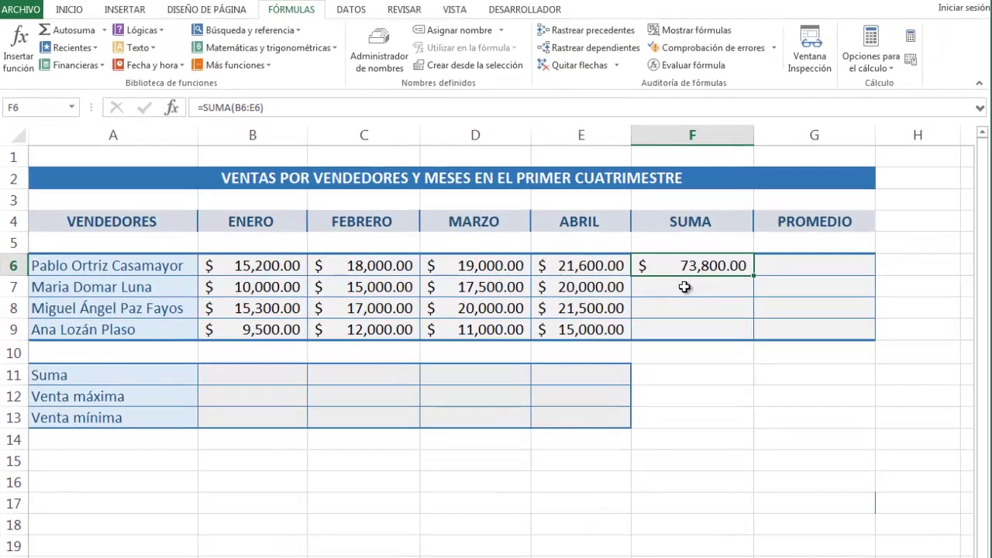
Insert the SUMA function in F7 with B7:E7 as its range, totalling the second salesperson's four months
click(755, 214)
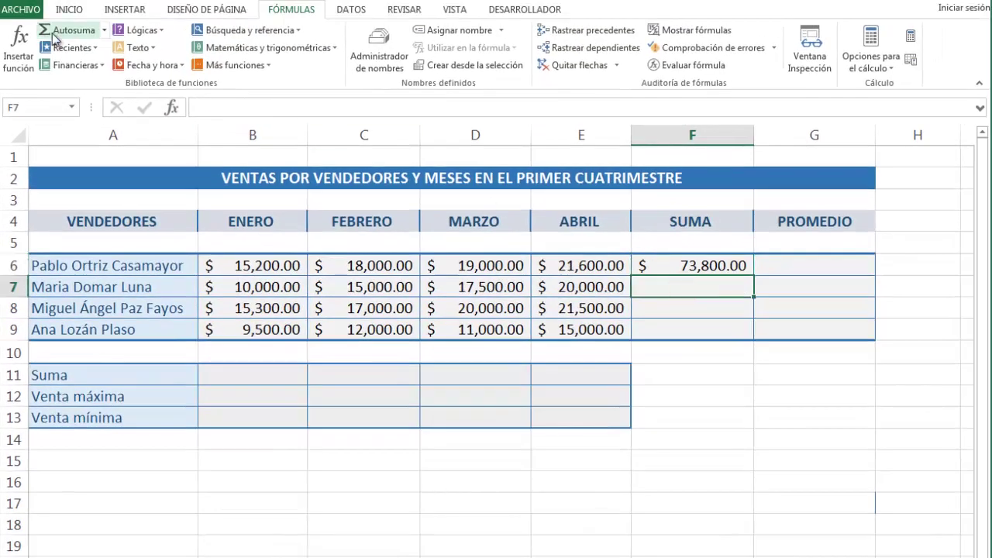
click(19, 46)
click(745, 384)
click(660, 411)
click(720, 453)
drag(812, 438, 811, 465)
click(525, 434)
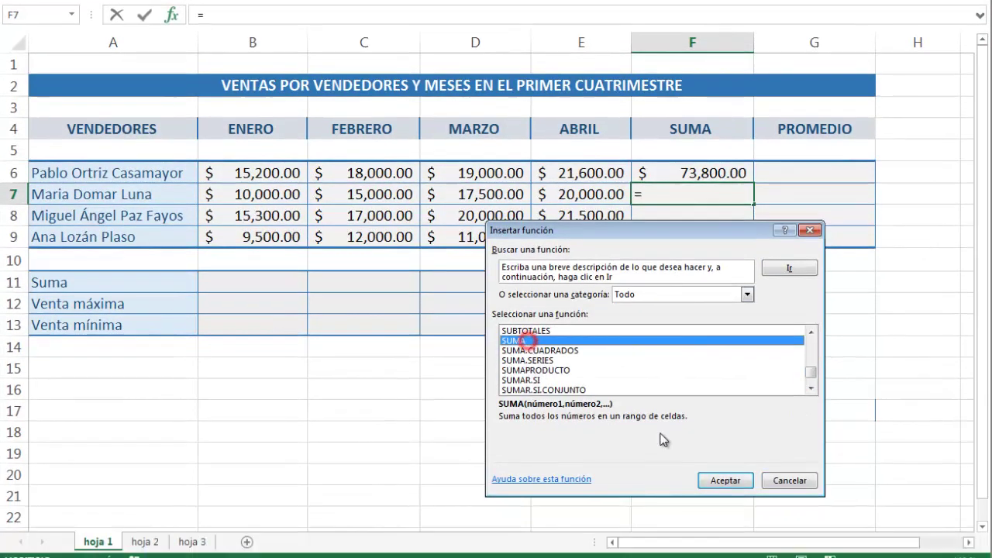
click(726, 481)
drag(221, 190, 574, 195)
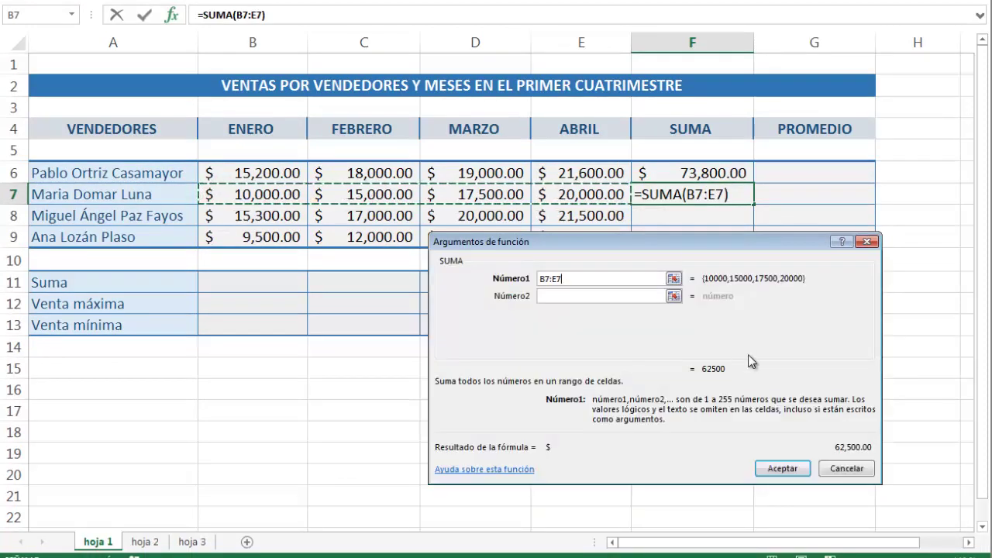
click(782, 468)
Start inserting a function in F8 for the third salesperson's total
click(695, 220)
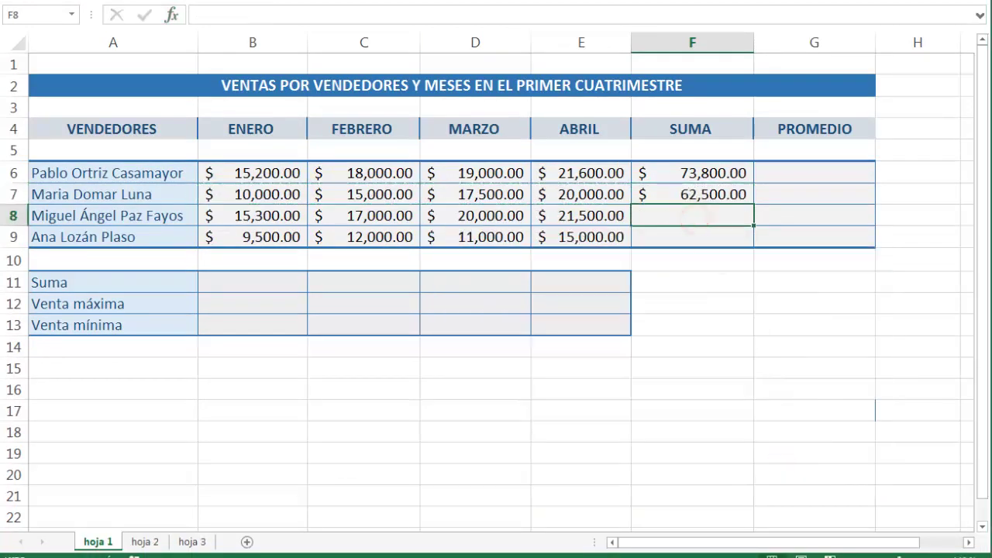
click(172, 15)
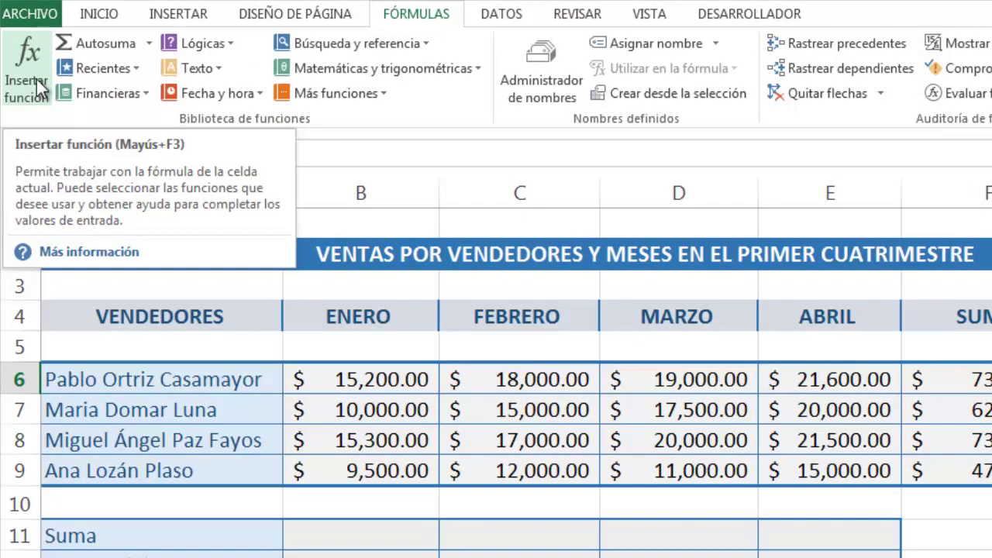
Insert the PROMEDIO function in G6 to average the first salesperson's monthly sales, using only the range B6:E6
click(37, 79)
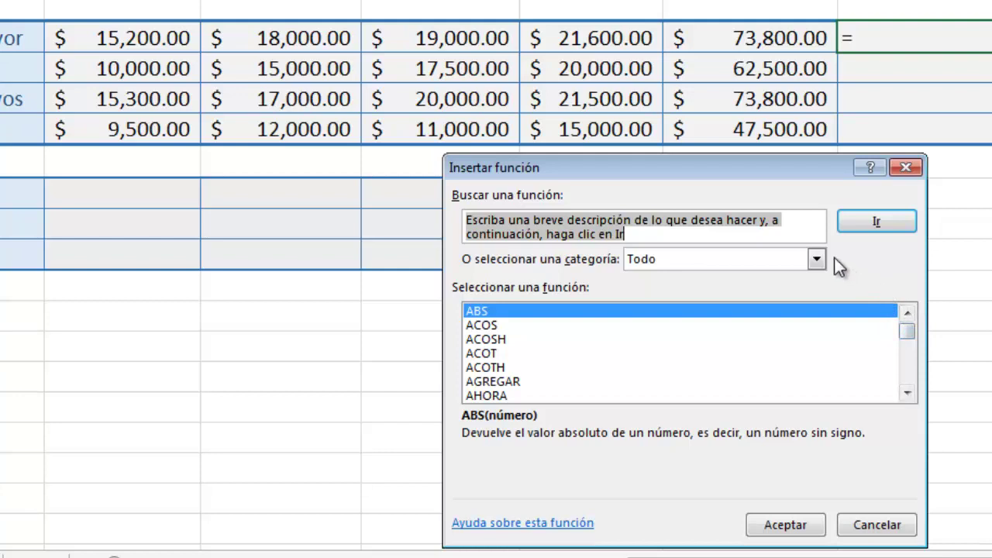
drag(908, 335, 910, 365)
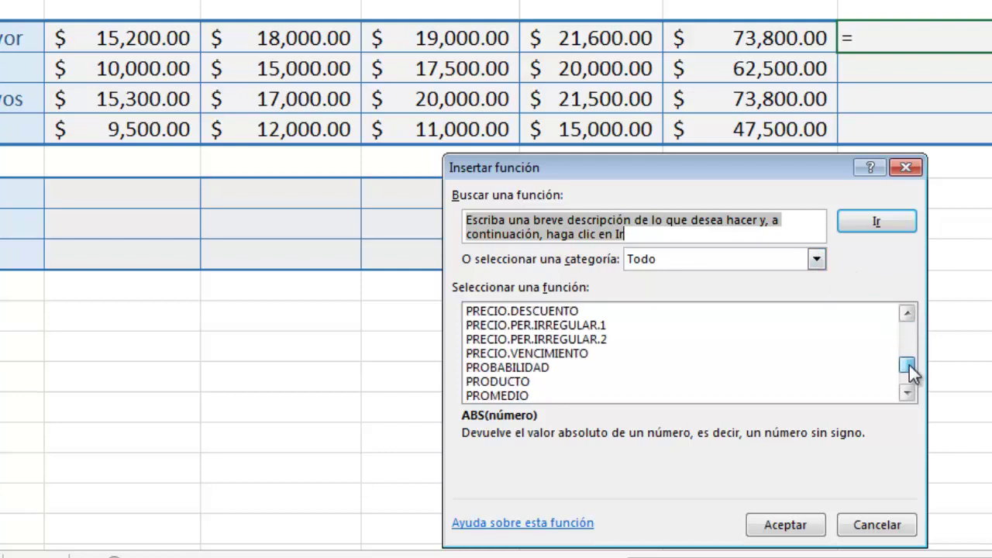
click(561, 395)
click(806, 525)
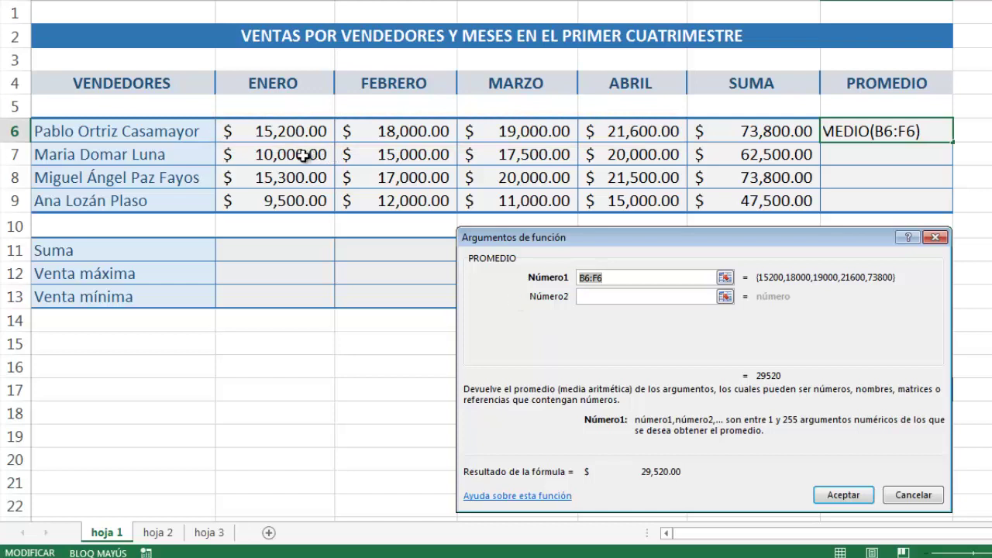
click(262, 131)
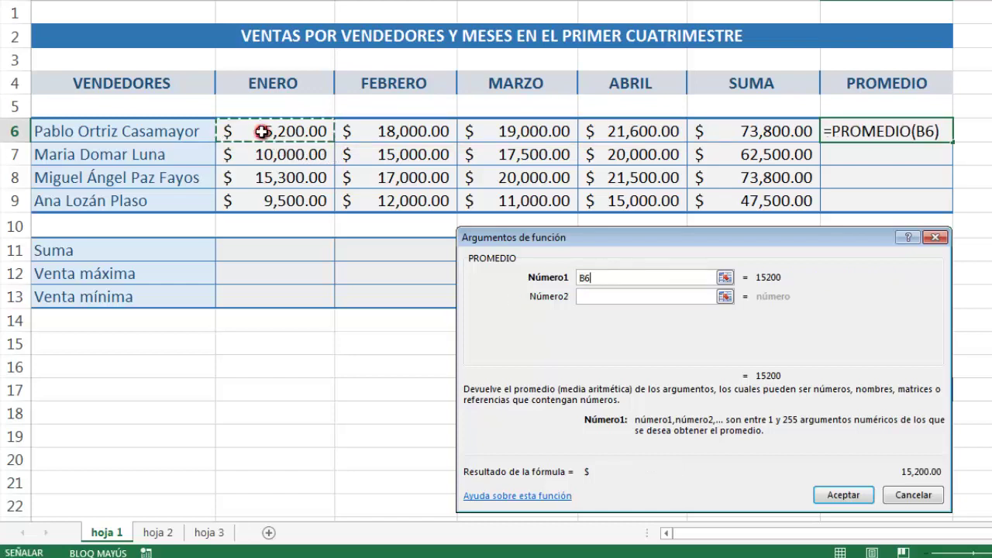
drag(270, 131, 634, 135)
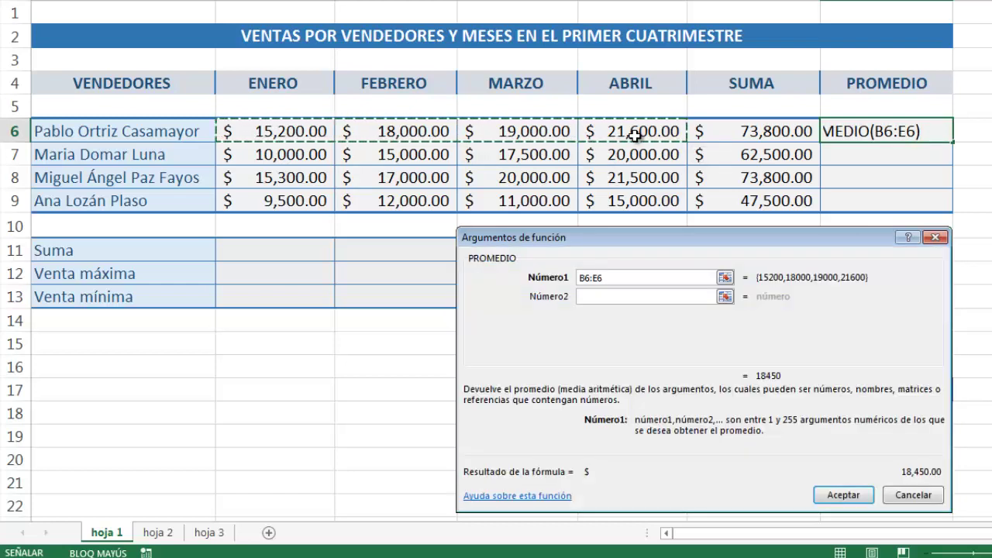
click(848, 494)
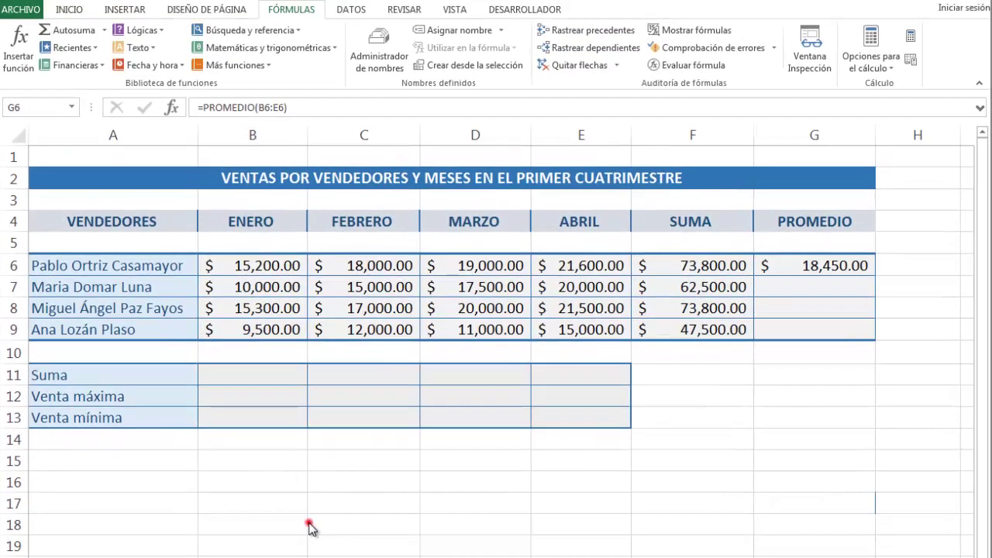
click(336, 411)
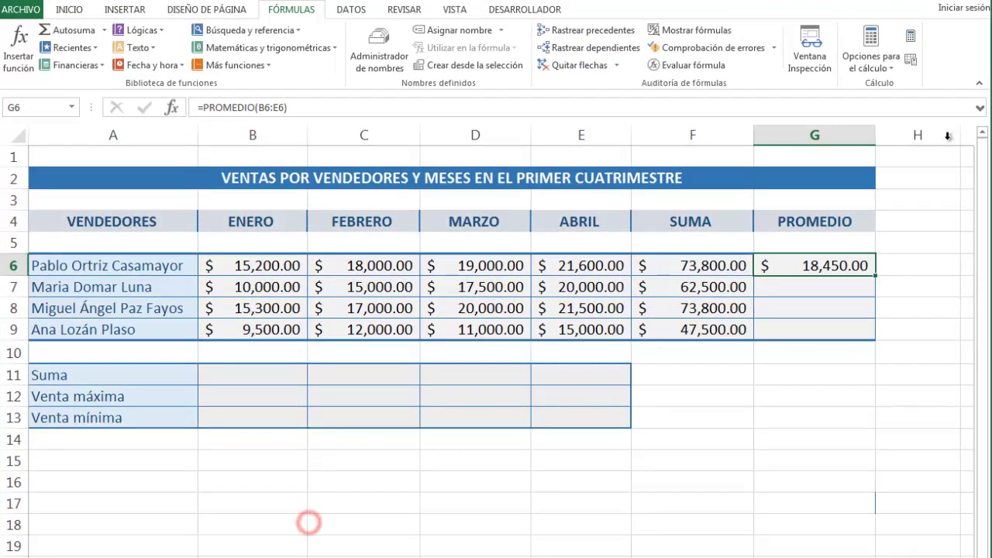
Insert the PROMEDIO function in G7 with the range B7:E7 to average the second salesperson's monthly sales
click(829, 285)
click(31, 66)
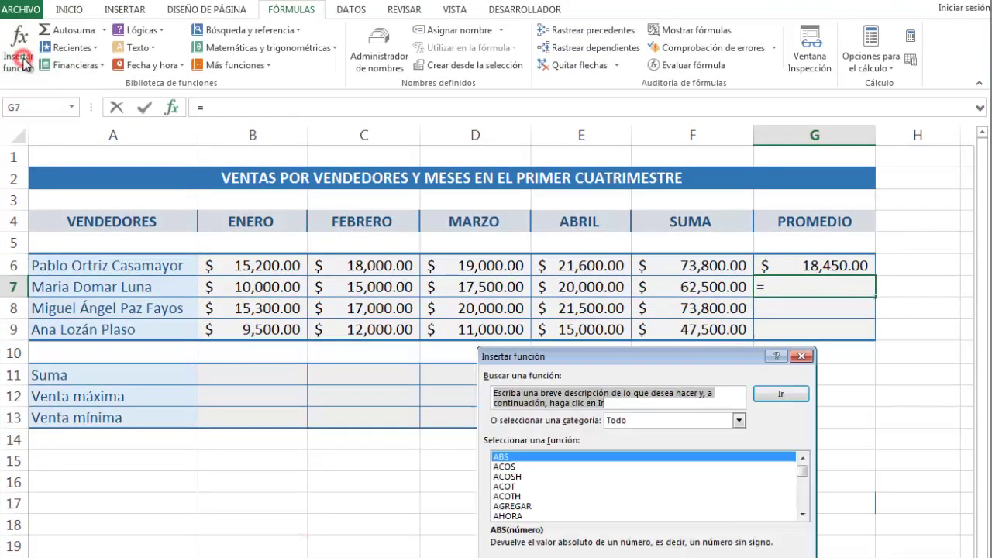
drag(803, 460, 804, 504)
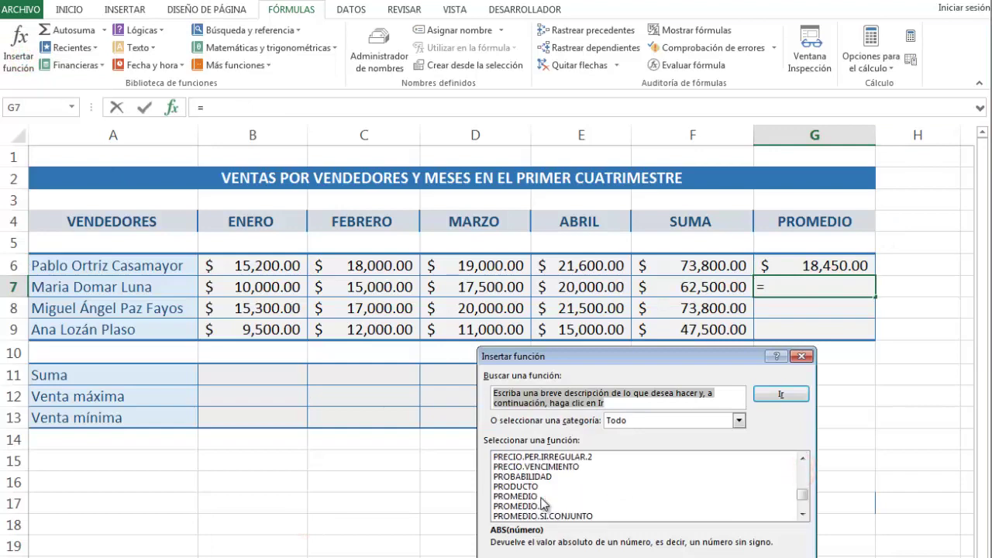
click(527, 496)
click(726, 529)
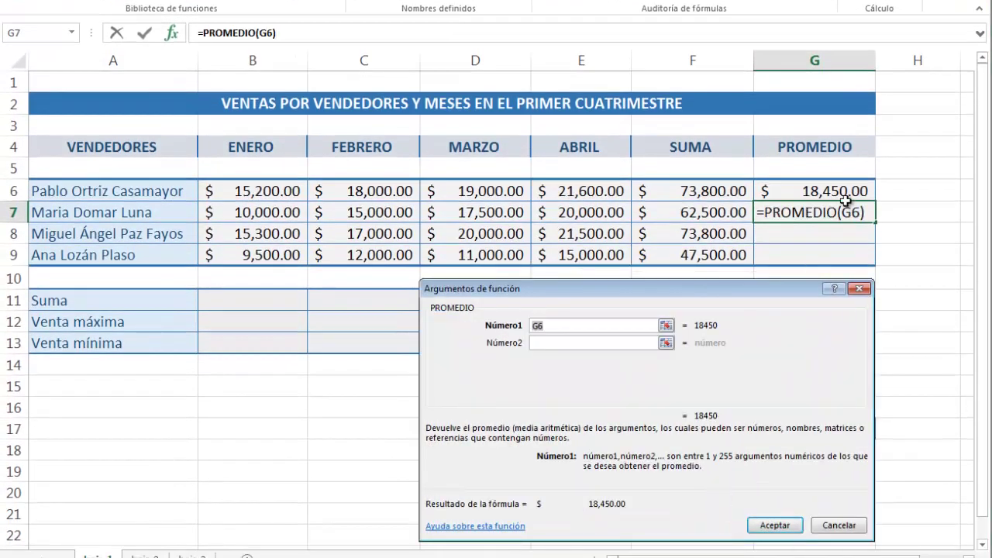
drag(233, 213, 571, 214)
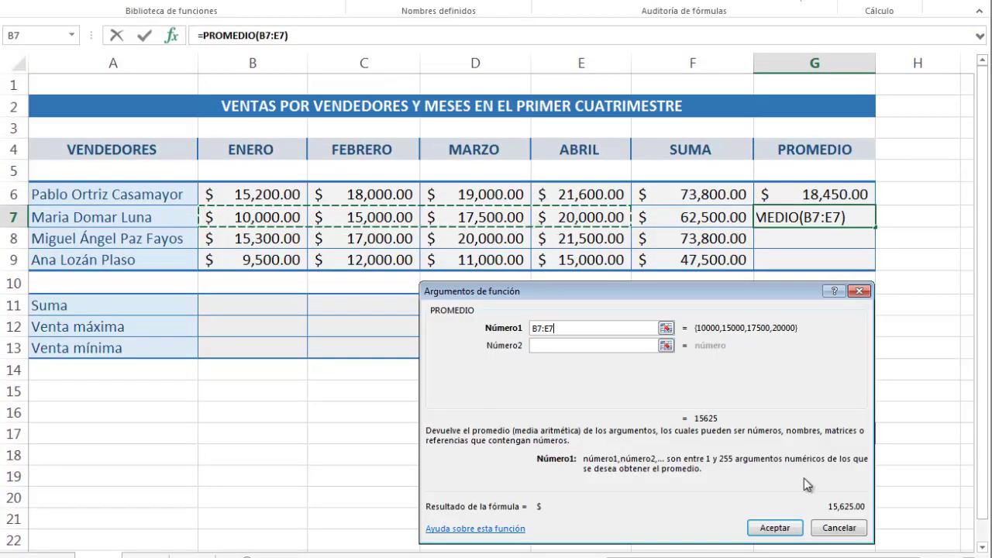
click(786, 527)
Start inserting a function in G8 for the third salesperson's average
click(826, 239)
click(171, 35)
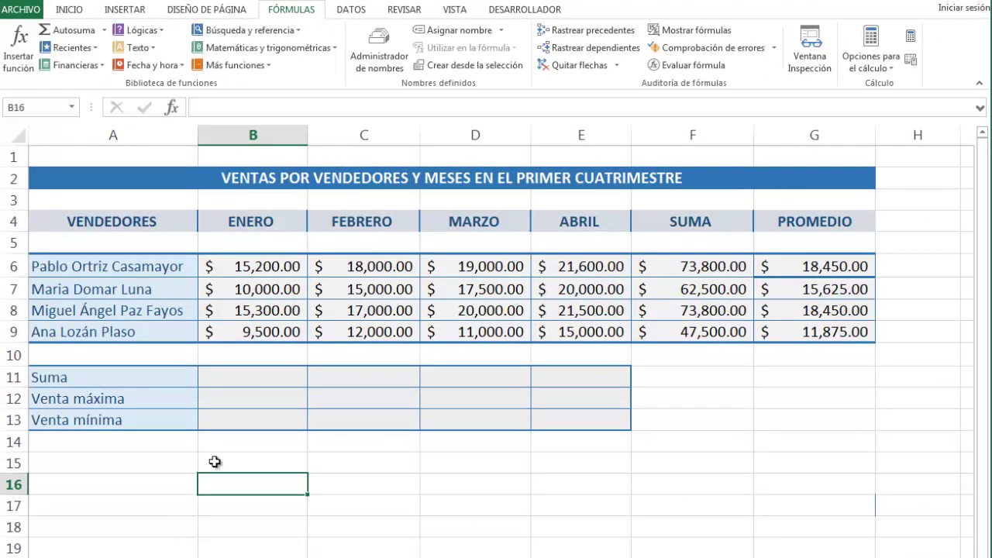
Insert the SUMA function in B11 with the range B6:B9 to total all salespeople's ENERO sales
click(258, 376)
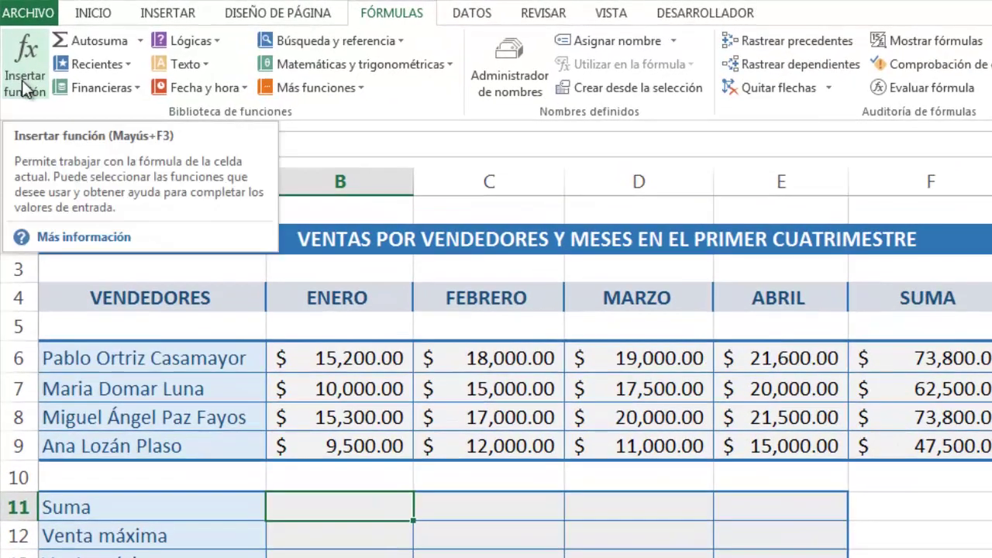
click(22, 81)
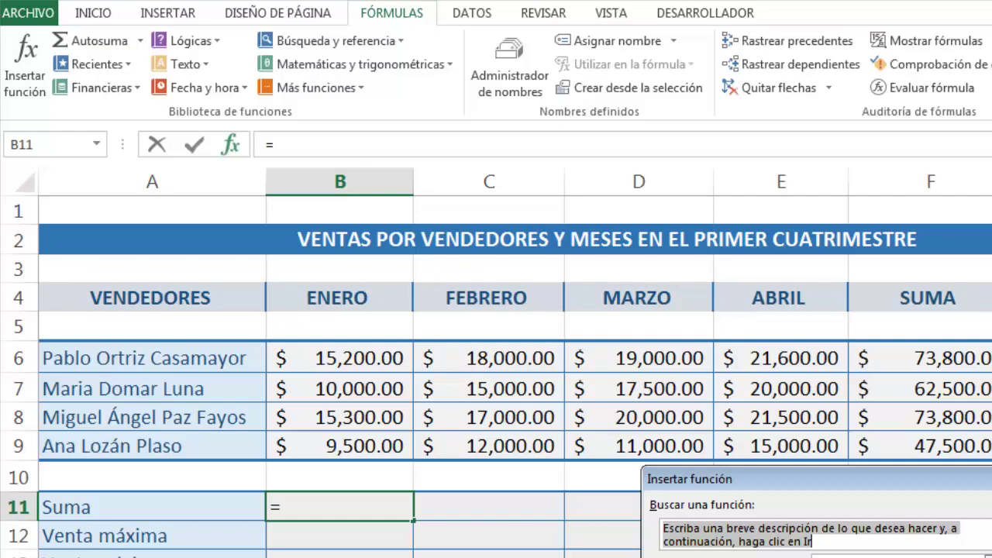
drag(928, 410, 896, 398)
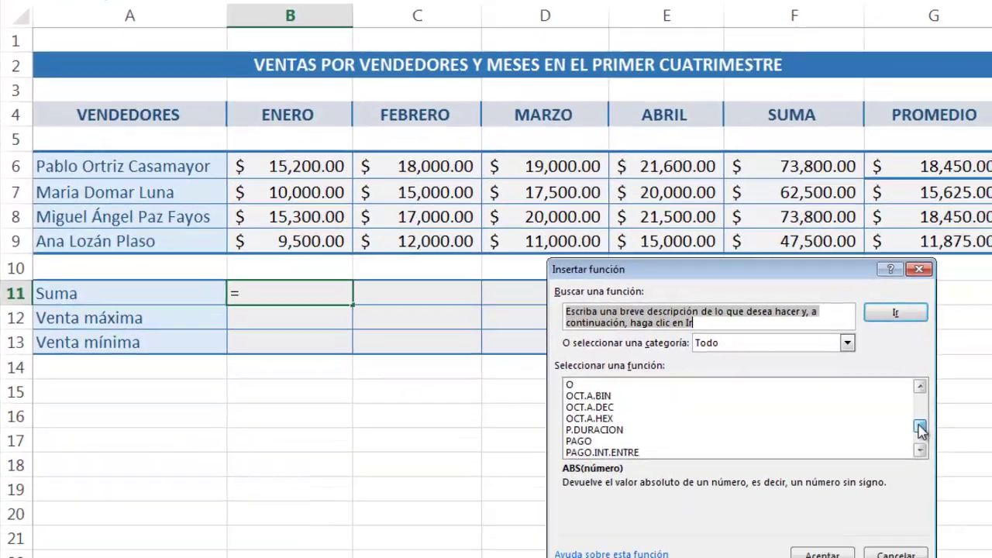
scroll(627, 404, up, 1)
scroll(625, 401, down, 1)
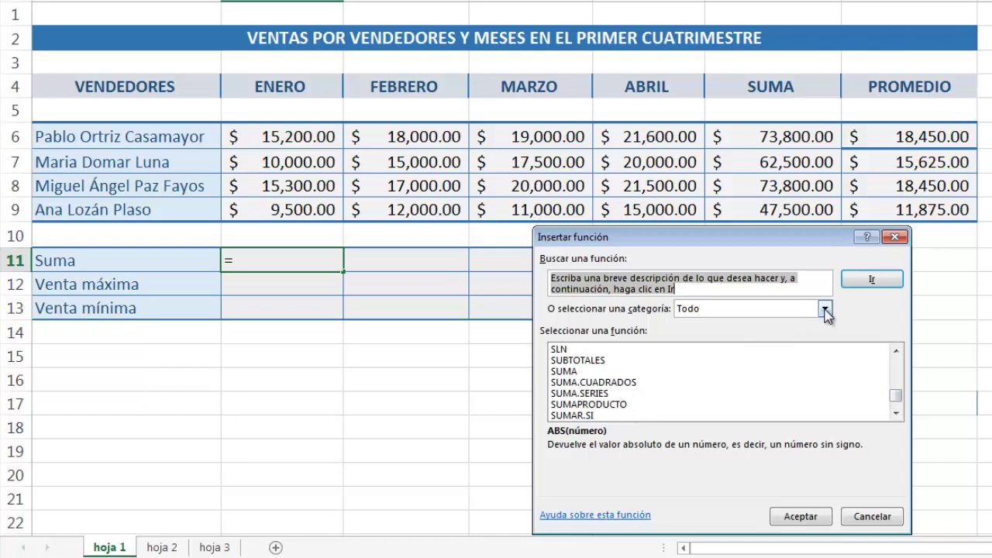
click(578, 372)
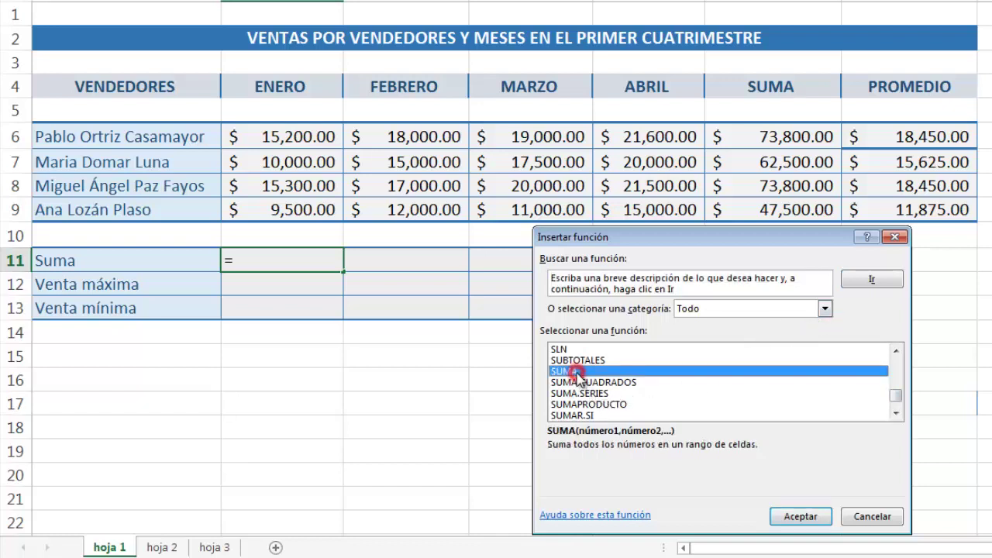
click(799, 516)
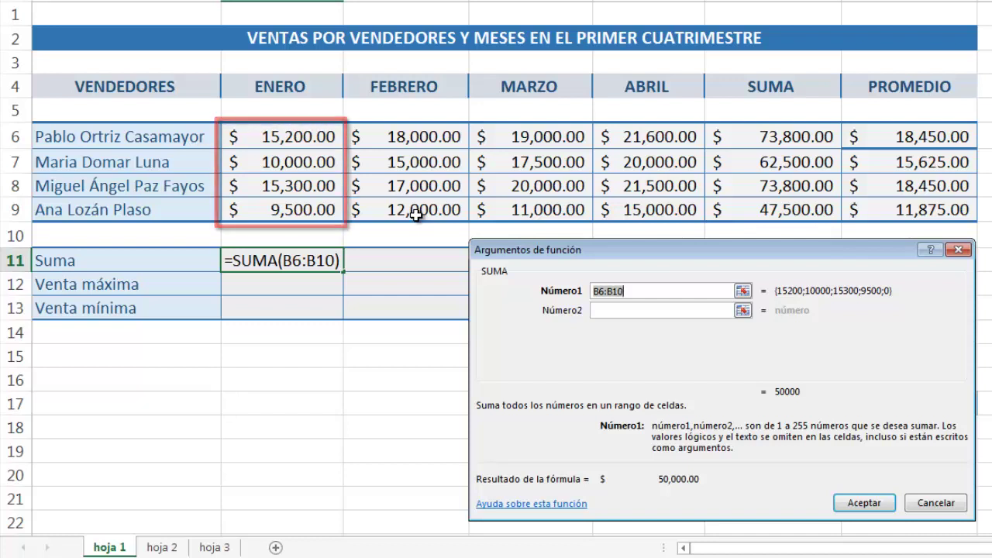
click(259, 137)
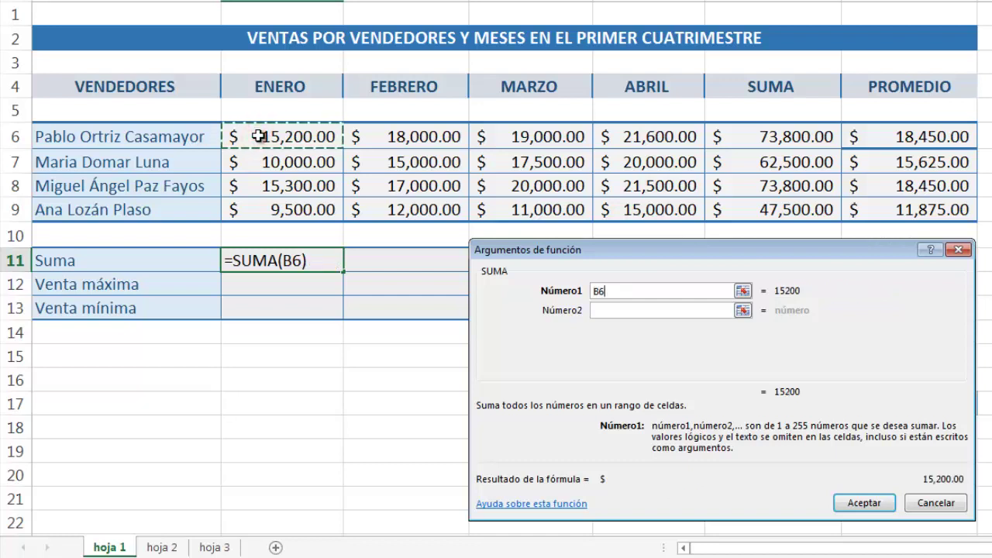
drag(259, 136, 267, 209)
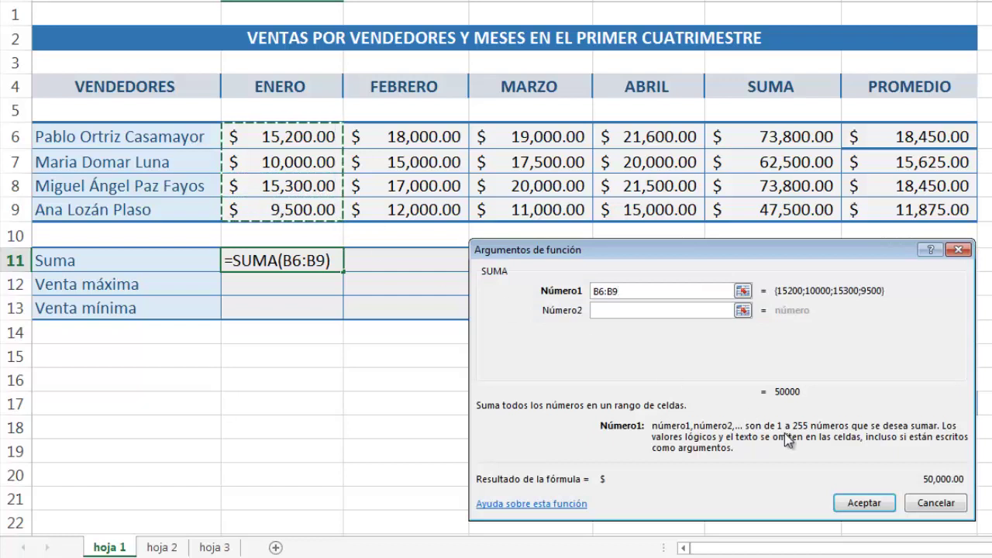
click(862, 504)
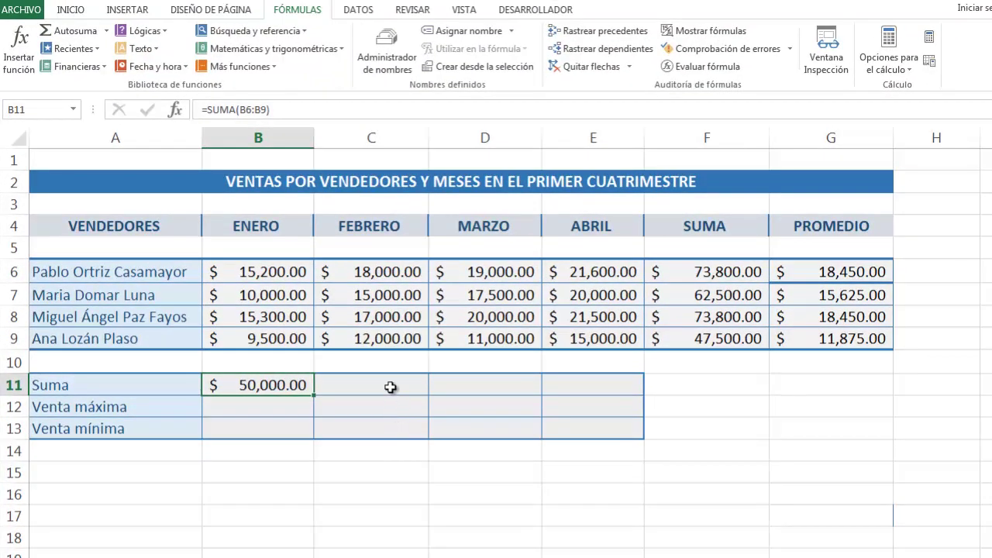
Insert the SUMA function in C11 with the range C6:C9 to total all salespeople's FEBRERO sales
click(390, 386)
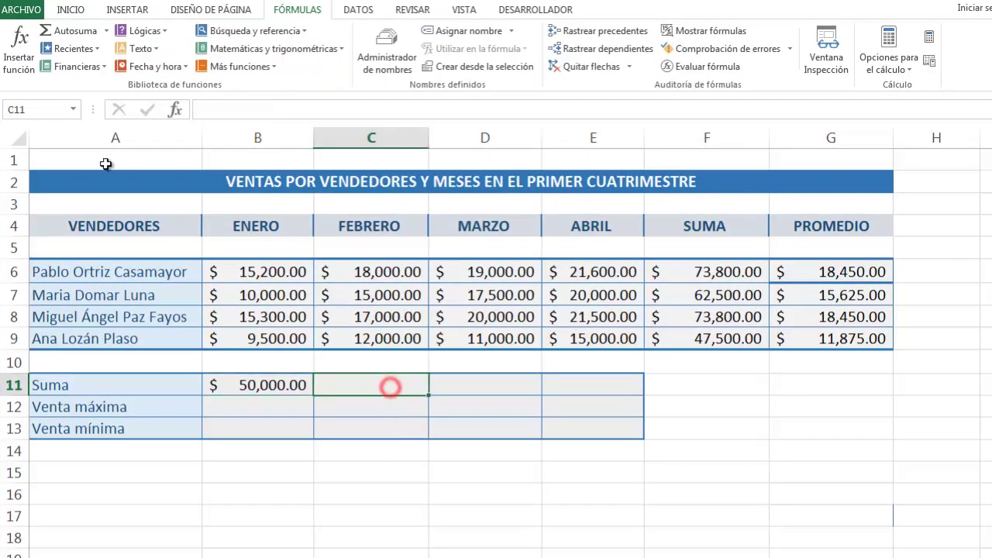
click(19, 48)
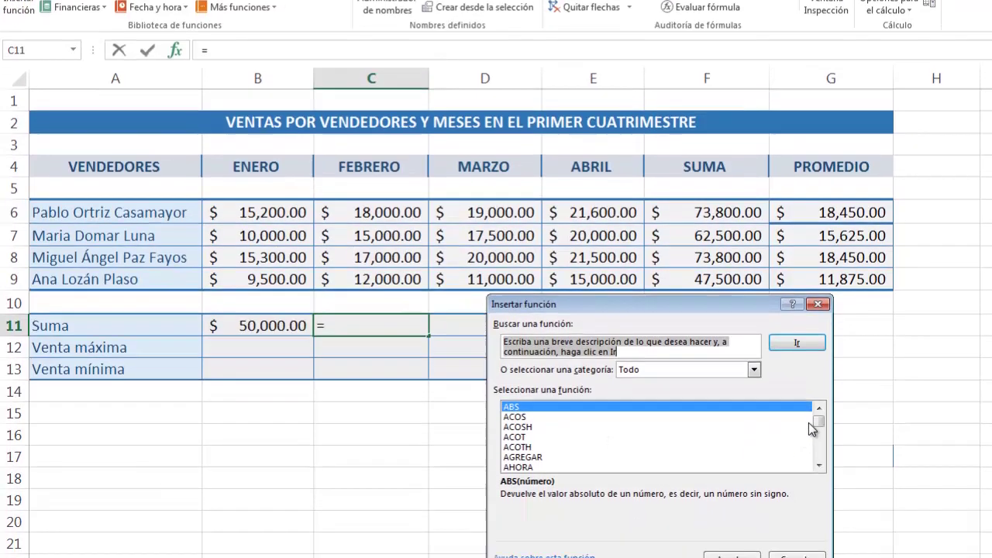
drag(819, 474, 819, 500)
click(535, 458)
click(737, 514)
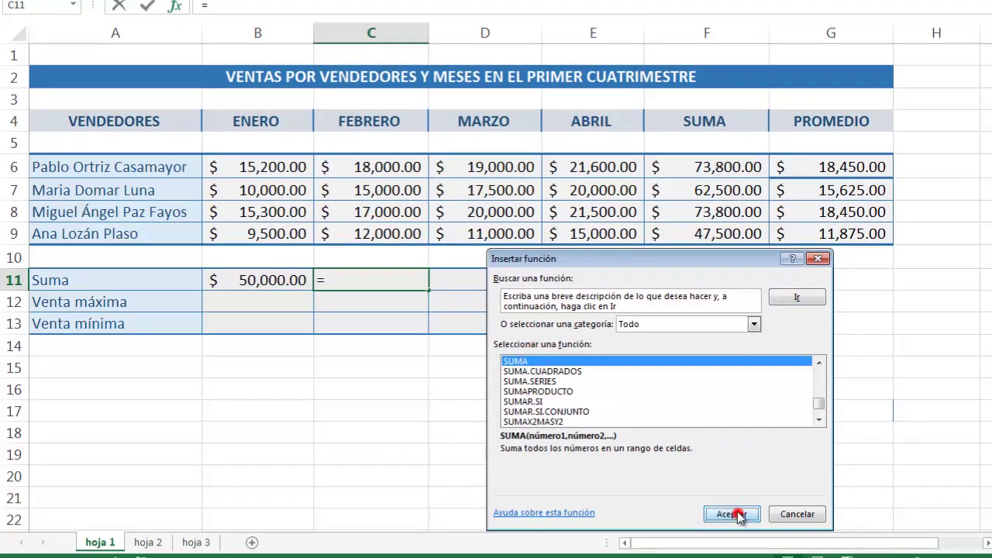
drag(379, 166, 386, 229)
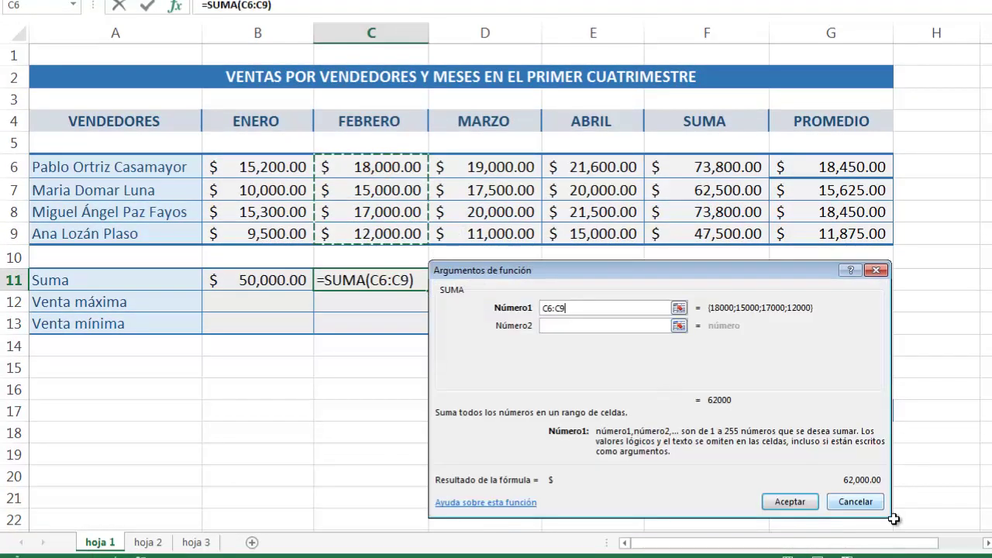
click(789, 501)
click(482, 284)
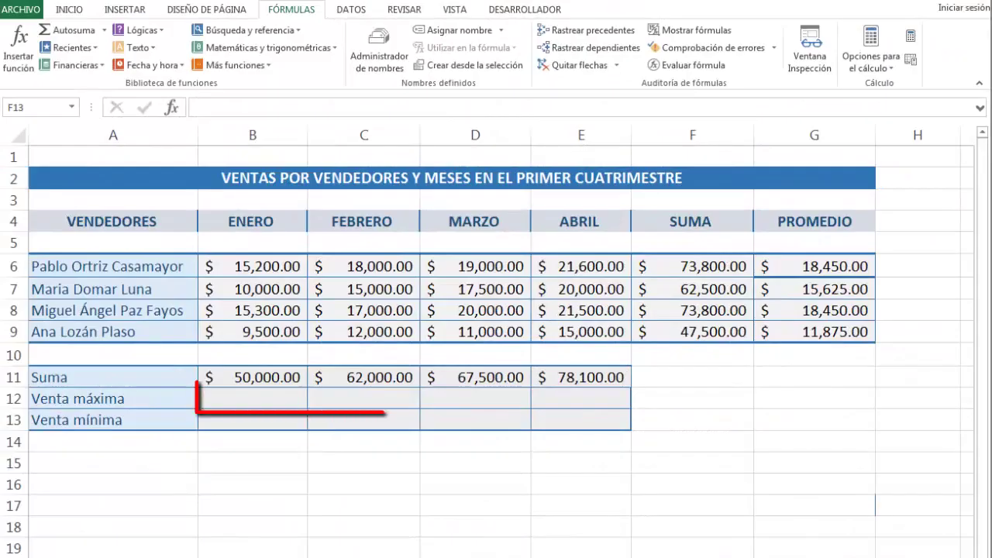
Start inserting the MAX function in B12 for the highest ENERO sale, picking it from the complete function list
click(247, 445)
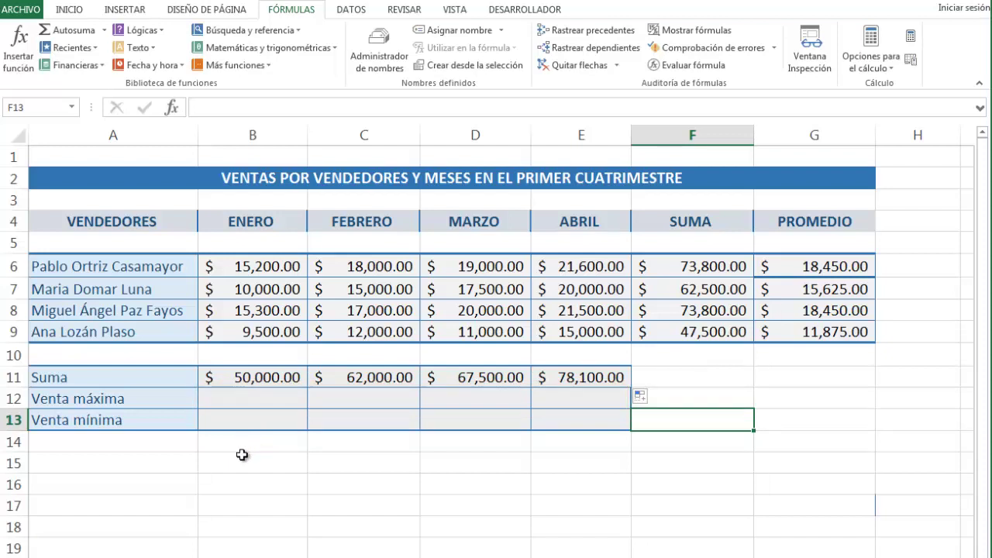
click(242, 403)
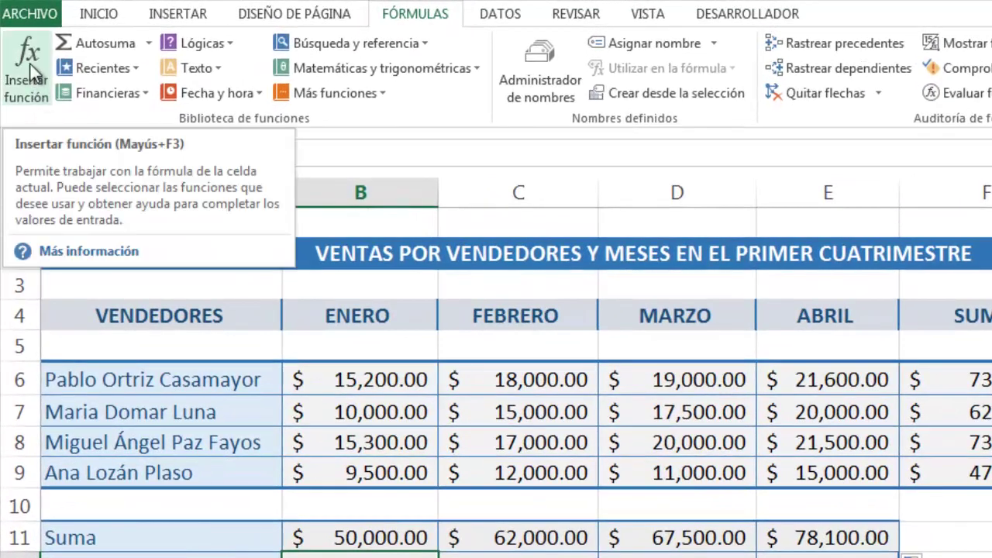
click(32, 74)
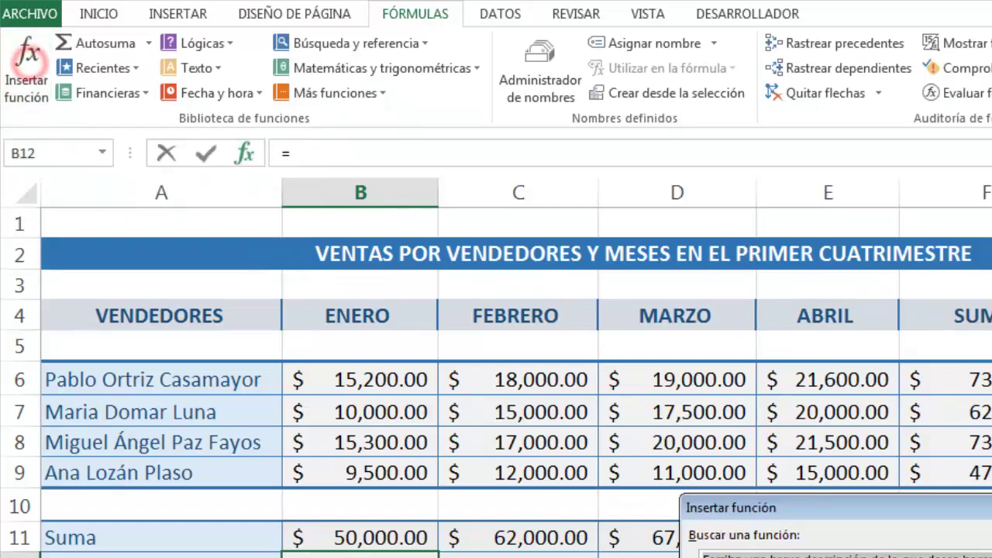
drag(903, 390, 829, 338)
scroll(642, 348, up, 3)
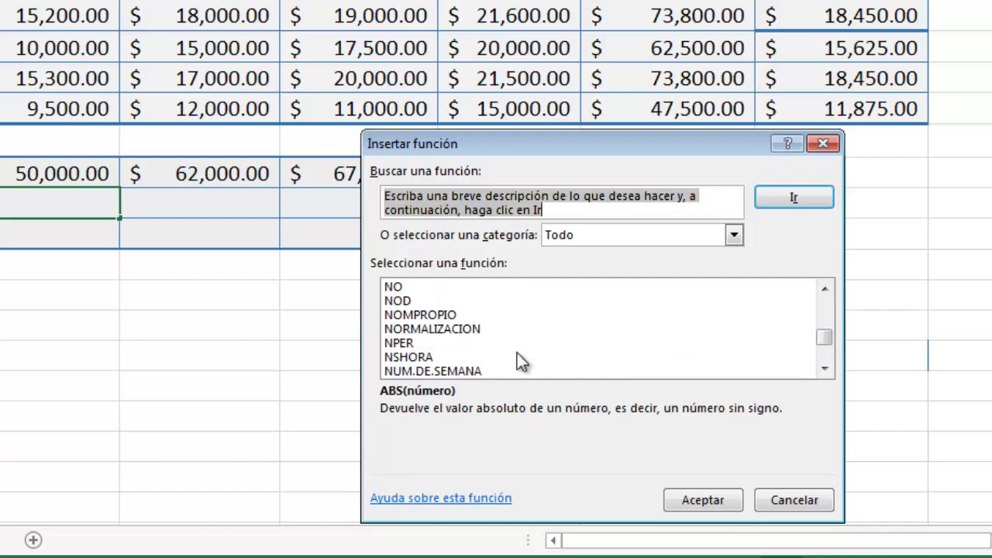
scroll(517, 353, down, 1)
scroll(516, 355, up, 3)
scroll(515, 355, up, 8)
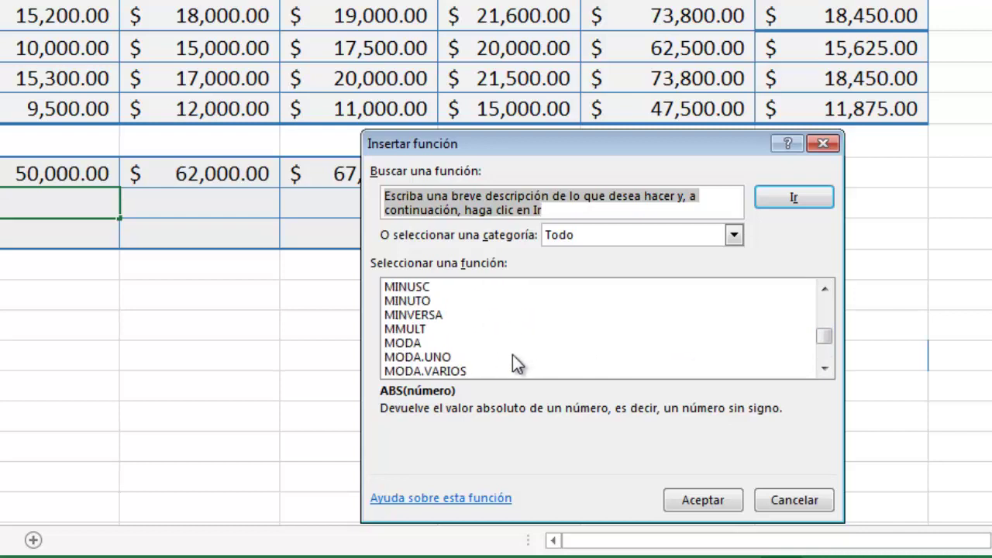
scroll(512, 356, up, 2)
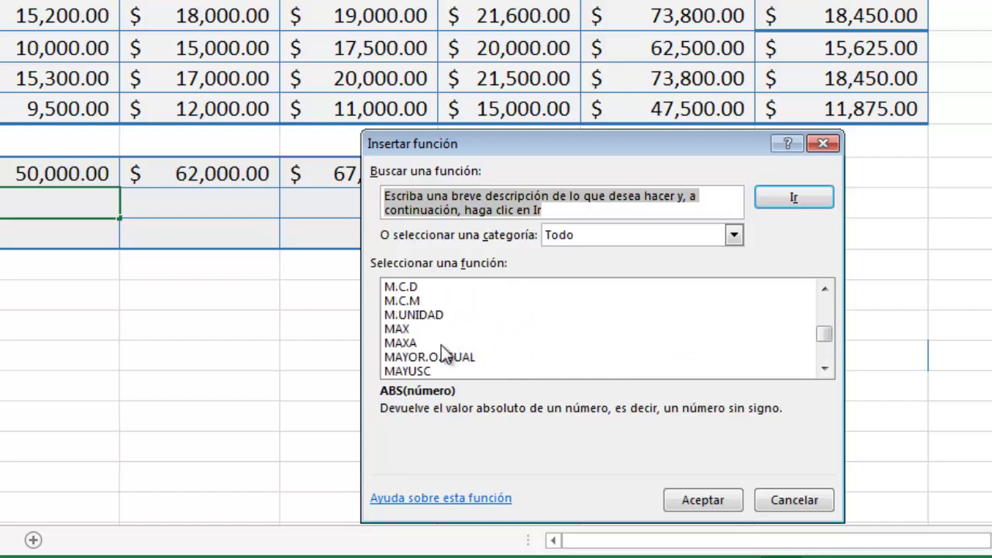
click(427, 329)
click(690, 498)
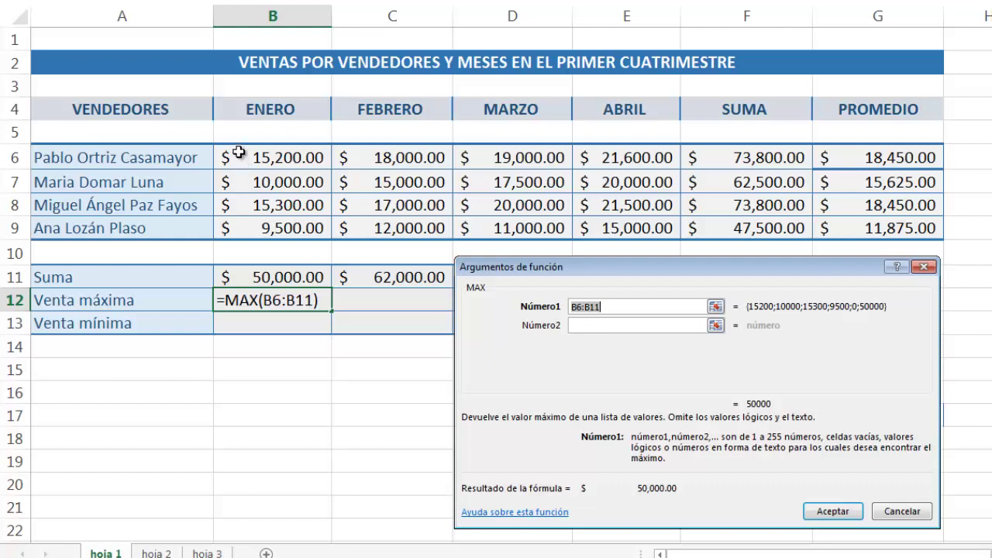
Set the MAX function's first argument to the range B6:B9 and accept the formula
click(239, 153)
drag(239, 153, 240, 220)
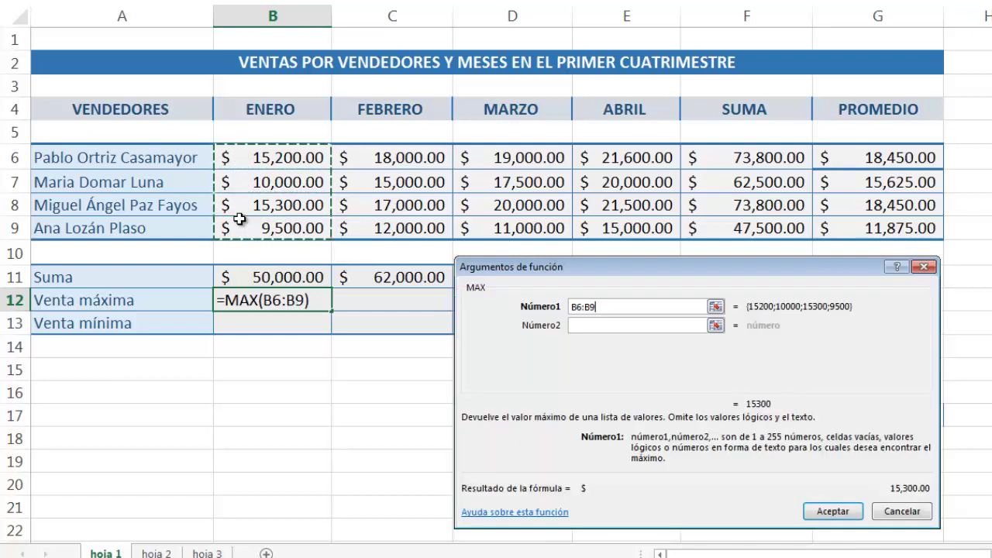
click(849, 515)
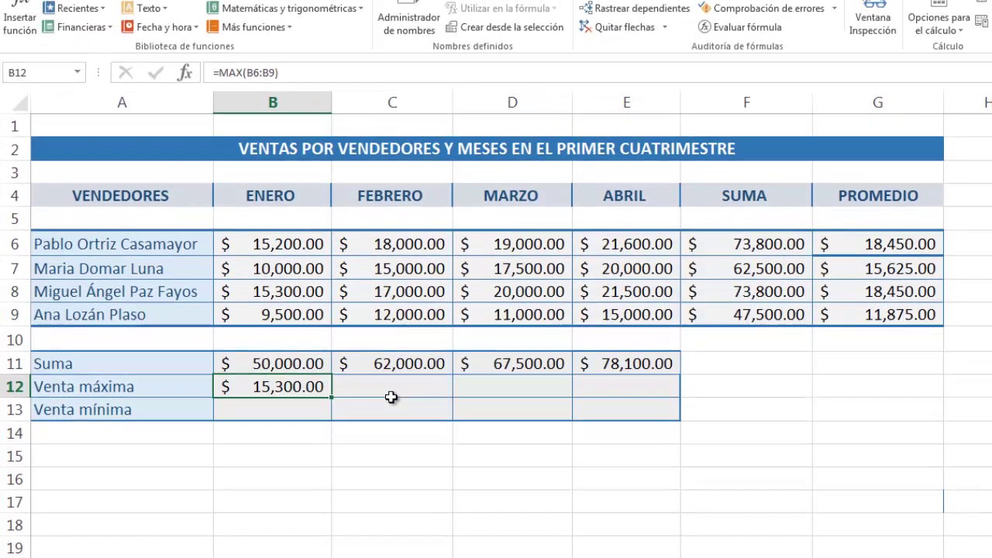
Insert the MAX function in C12 with the range C6:C9 to get the highest FEBRERO sale
click(392, 300)
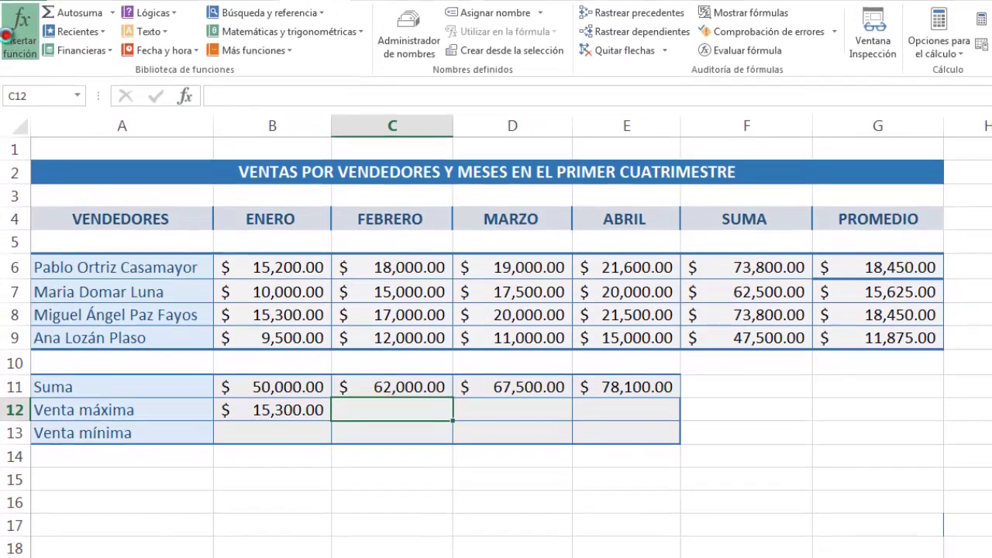
click(6, 35)
drag(865, 379, 641, 405)
click(552, 383)
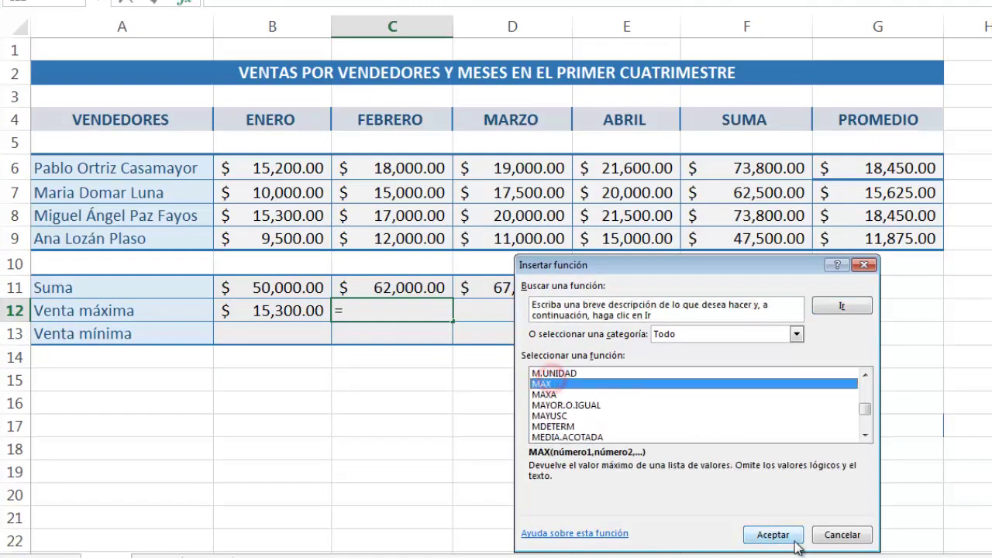
click(786, 535)
drag(390, 166, 393, 239)
click(836, 523)
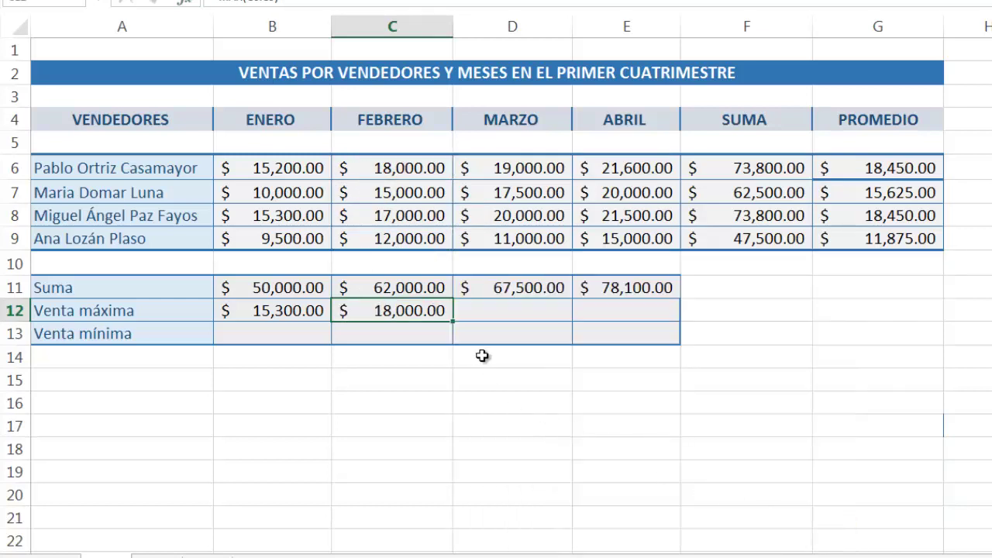
click(540, 315)
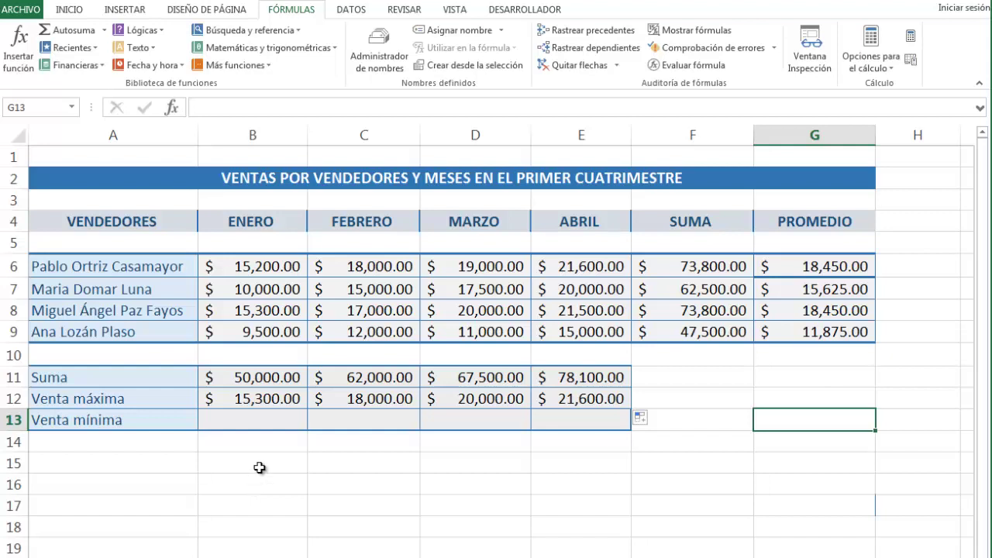
Start inserting the MIN function in B13 for the lowest ENERO sale, picking it from the complete function list
click(279, 416)
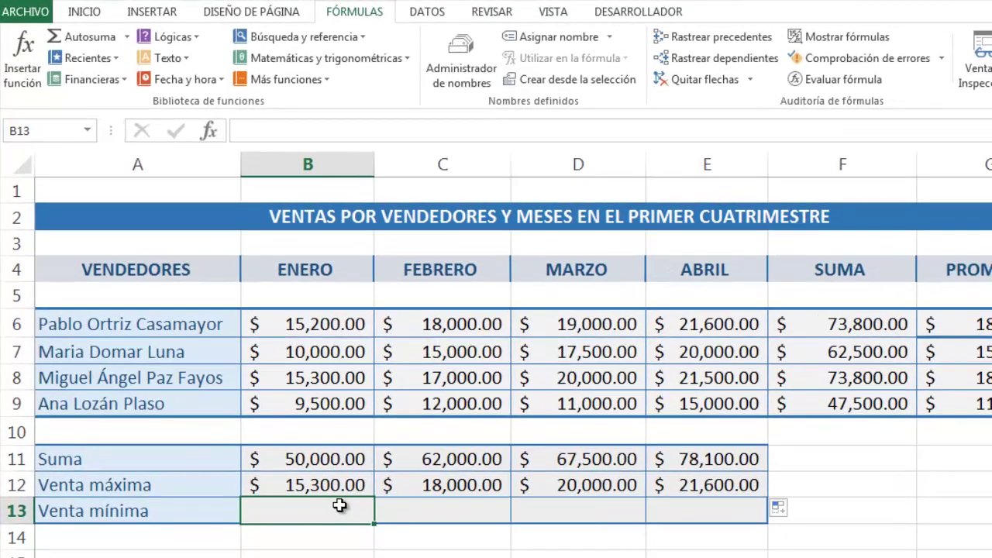
click(24, 63)
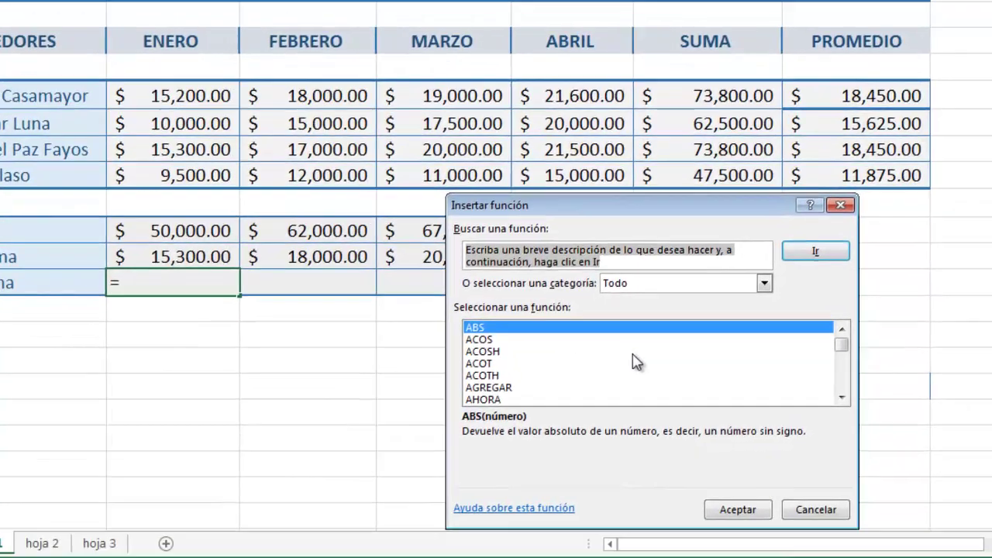
scroll(572, 361, down, 12)
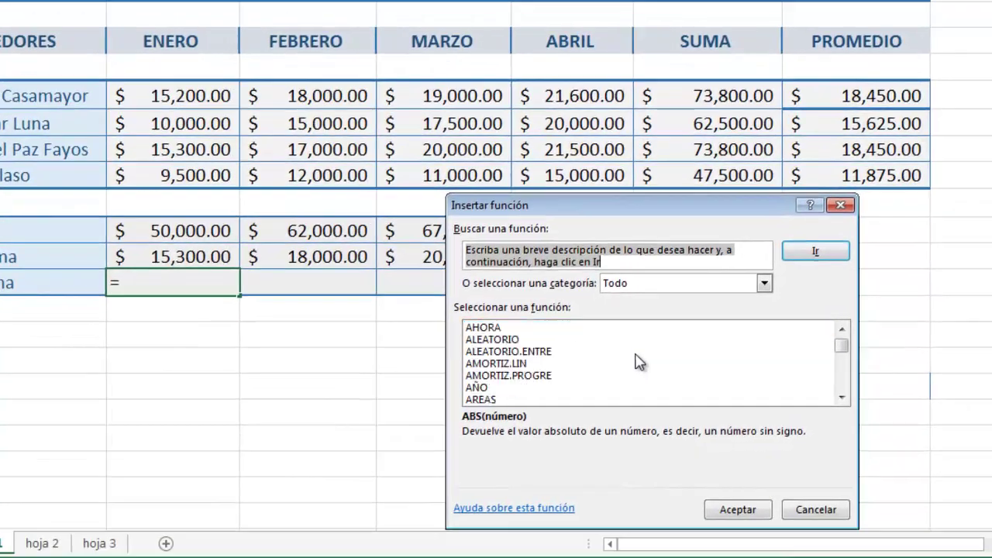
scroll(634, 369, down, 20)
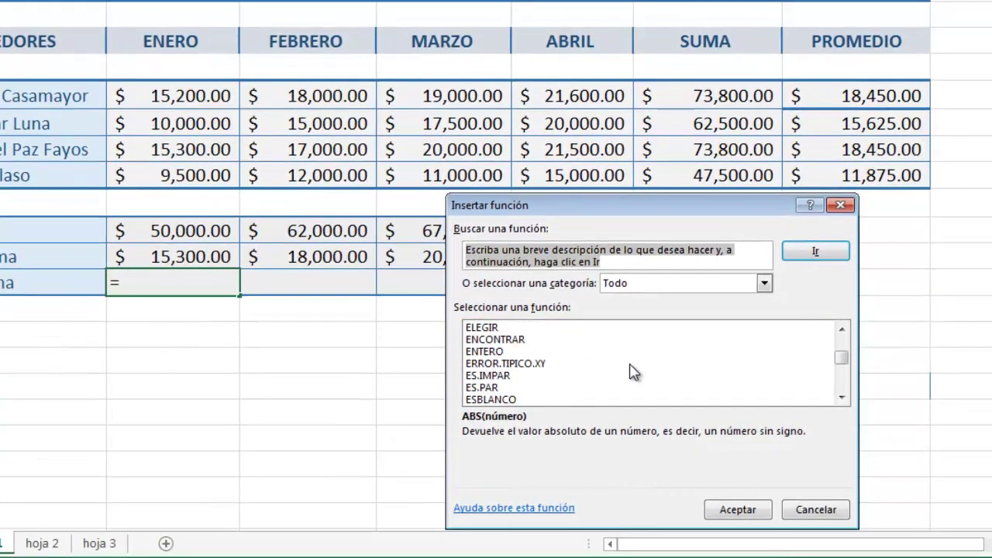
scroll(620, 371, down, 20)
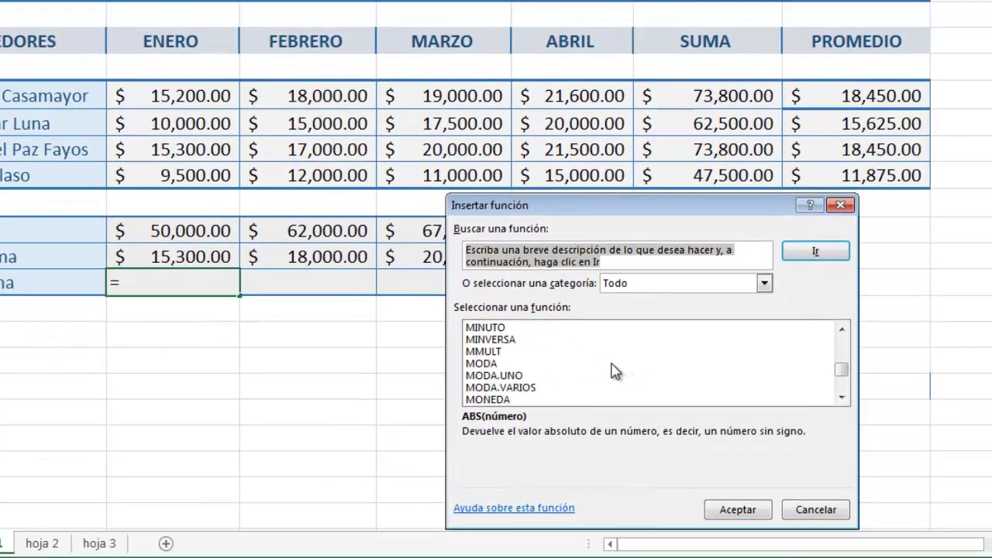
scroll(613, 370, up, 1)
click(496, 328)
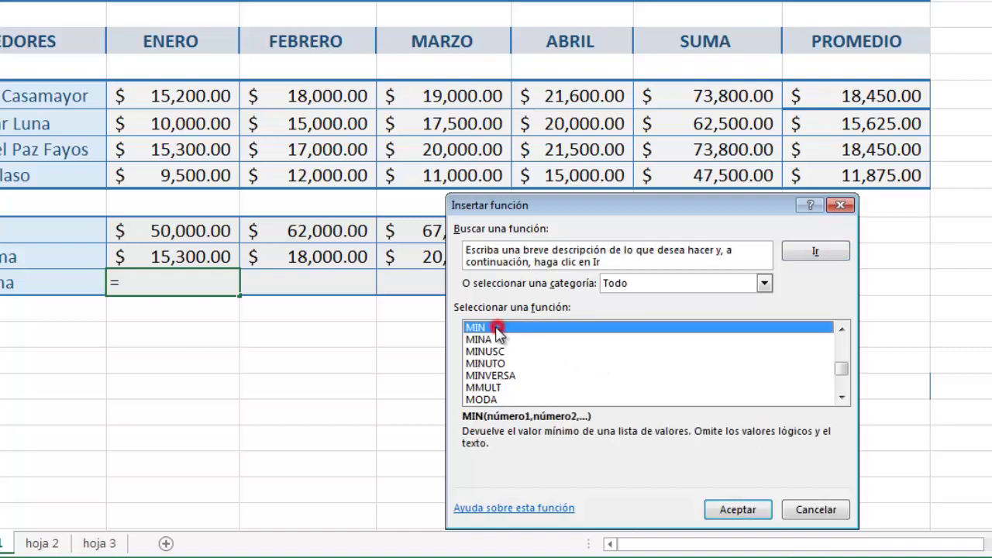
click(736, 510)
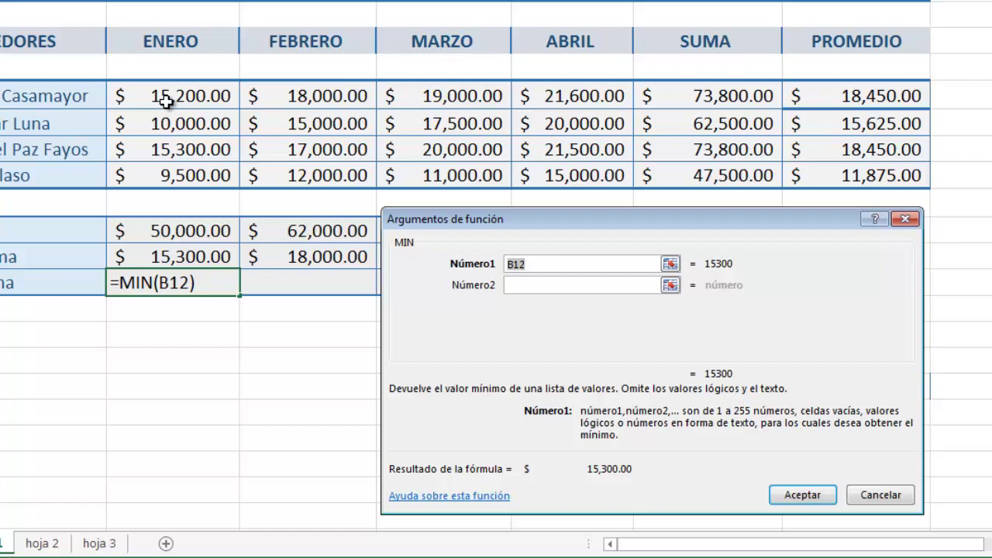
Set the MIN function's first argument to the range B6:B9 and accept the formula
click(166, 101)
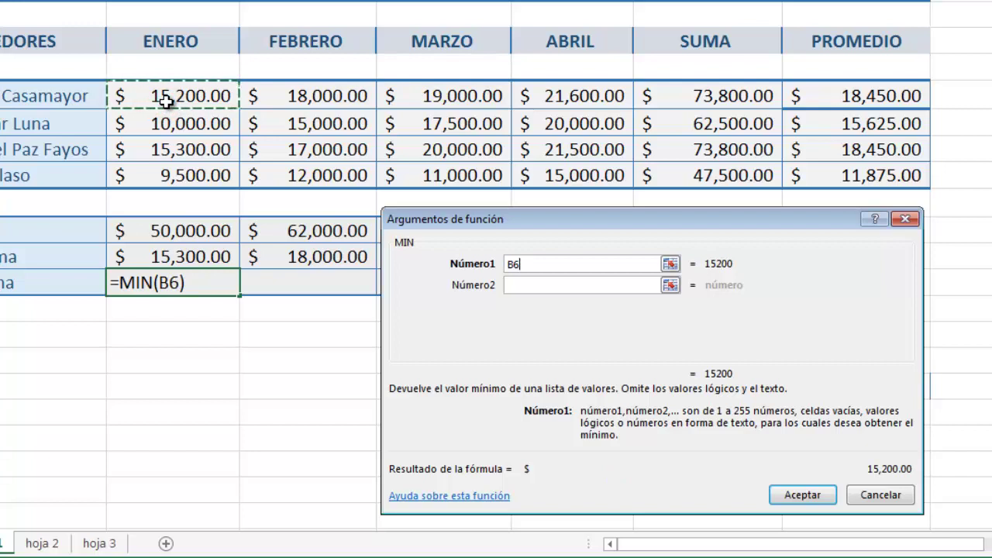
drag(167, 100, 166, 172)
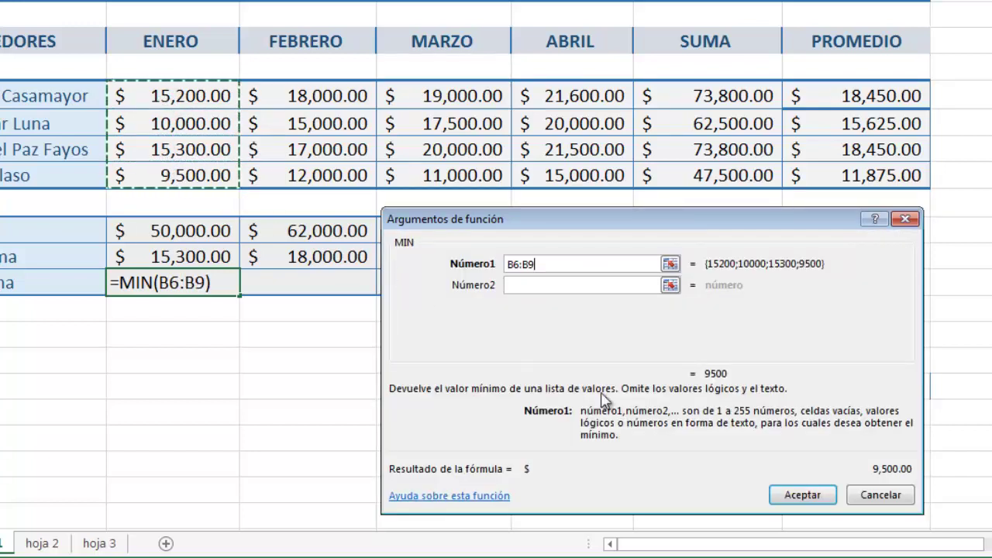
click(812, 496)
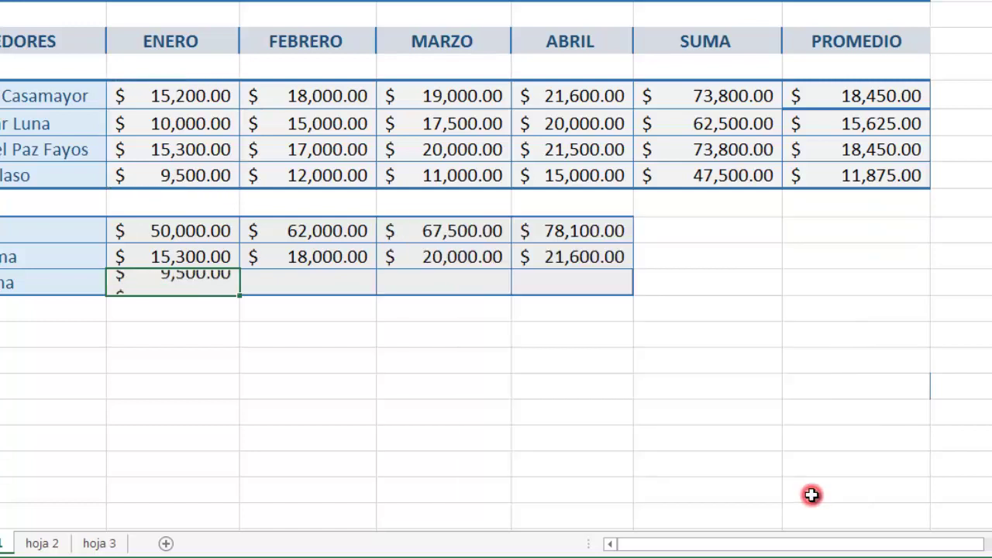
Insert the MIN function in C13 with the range C6:C9 to get the lowest FEBRERO sale
click(345, 304)
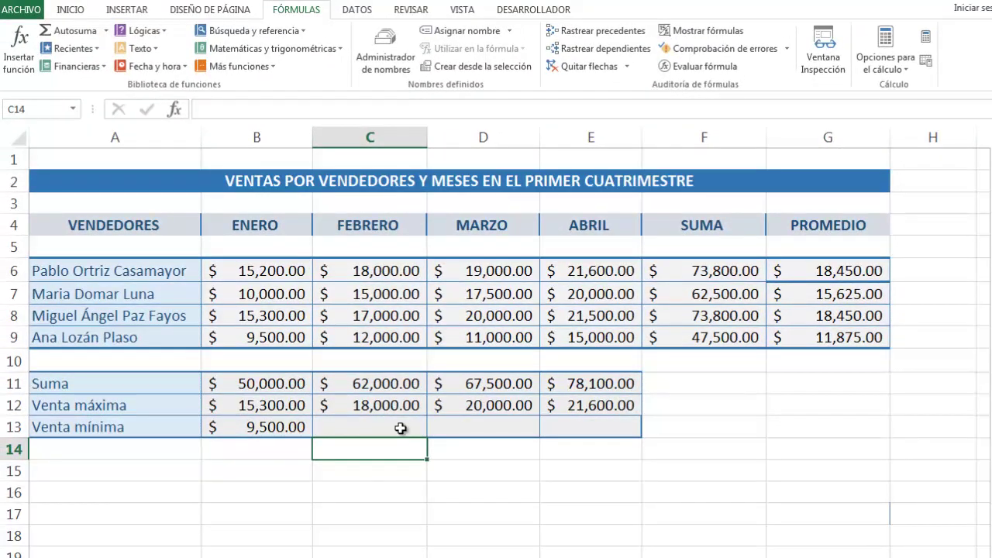
click(400, 428)
click(20, 56)
drag(815, 478, 816, 498)
click(524, 465)
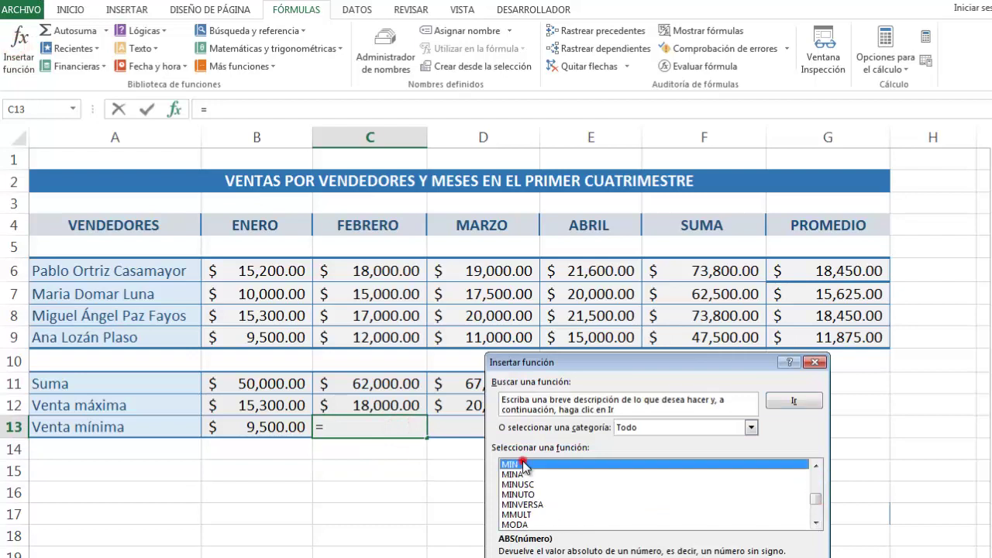
double_click(524, 464)
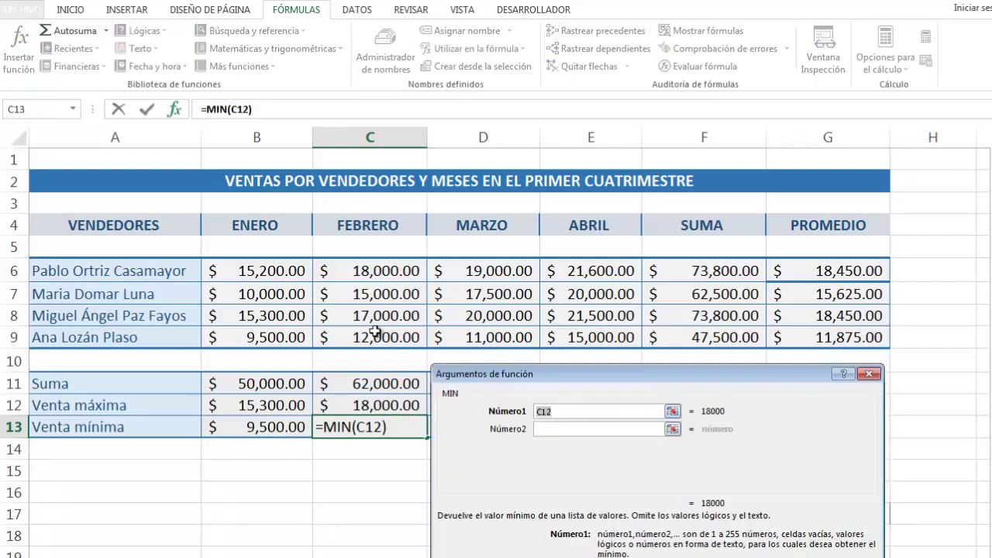
drag(371, 273, 374, 339)
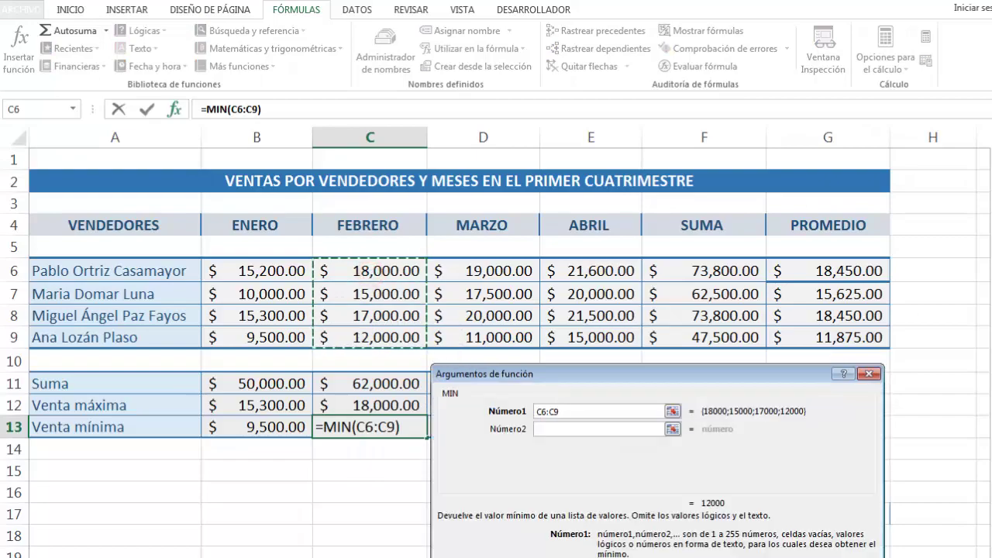
key(Return)
click(500, 424)
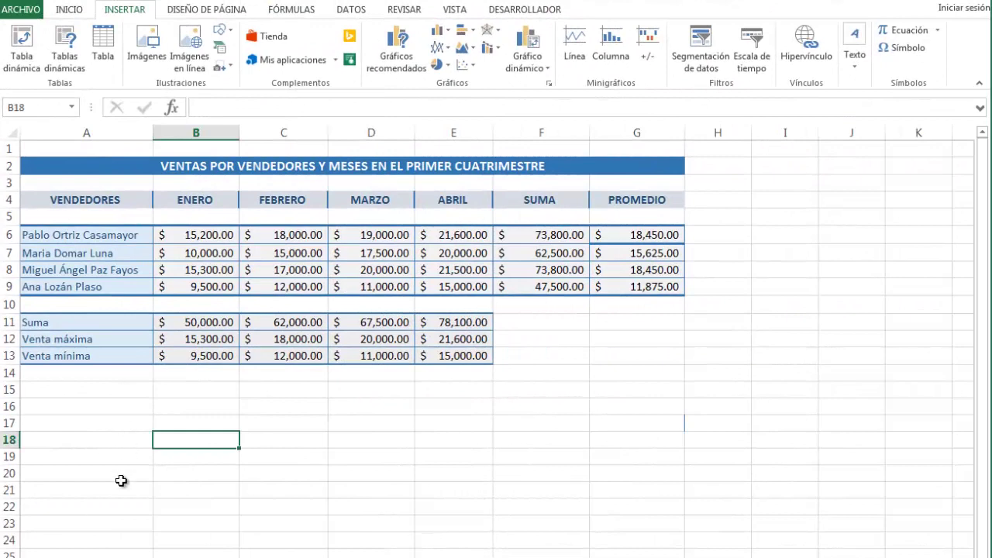
Insert a Líneas chart of the monthly sales per salesperson from the range A4:E9
click(49, 201)
mouse_move(44, 199)
mouse_down()
mouse_move(92, 221)
mouse_move(449, 277)
mouse_move(463, 289)
mouse_up()
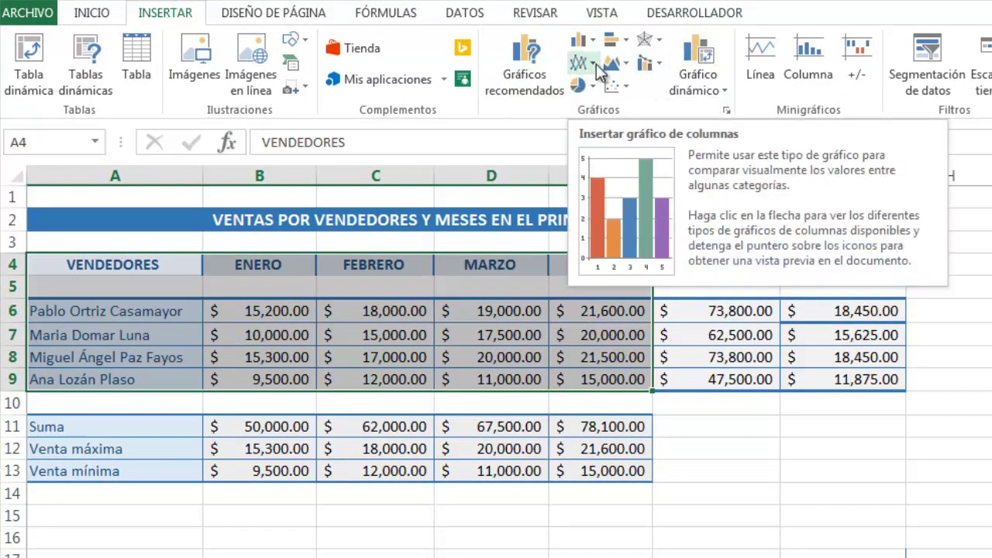
click(727, 113)
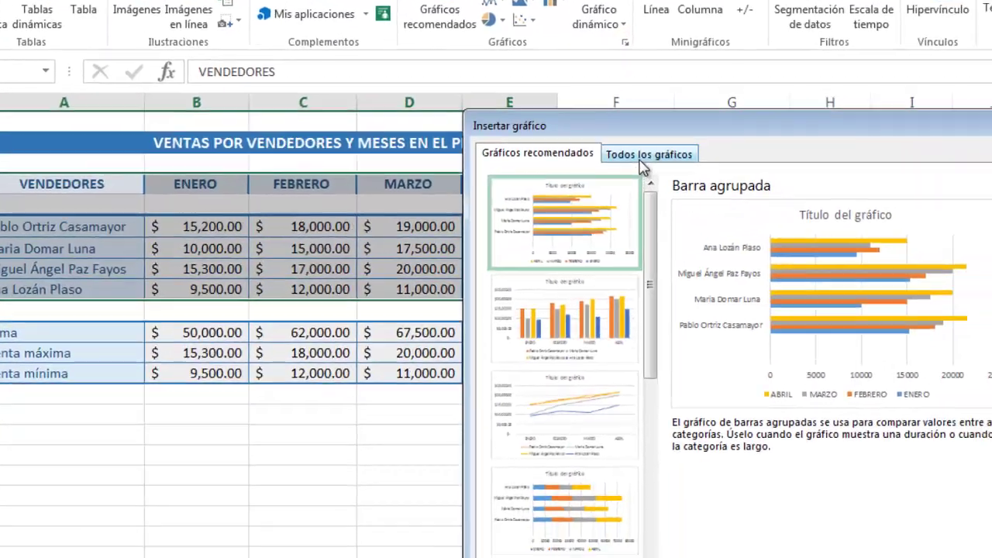
click(640, 161)
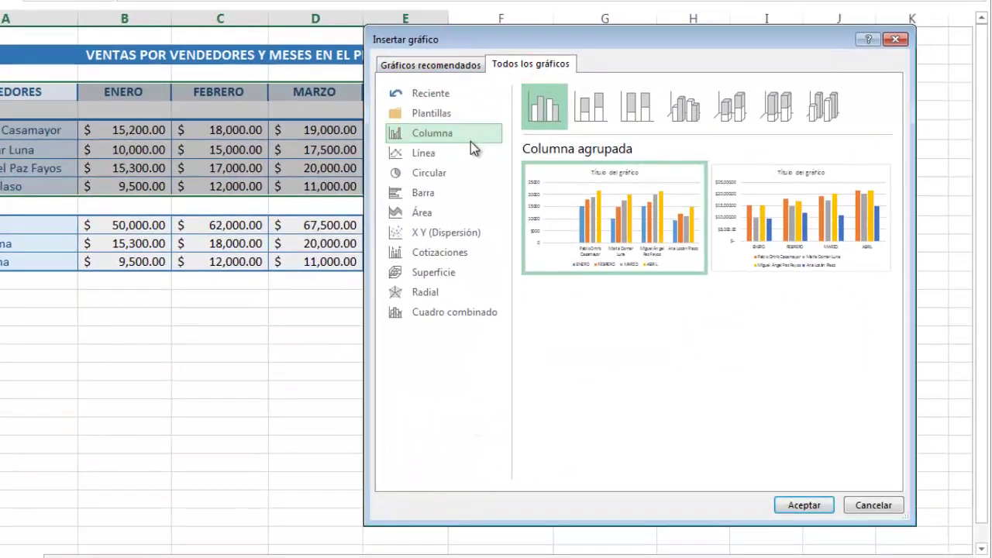
click(455, 157)
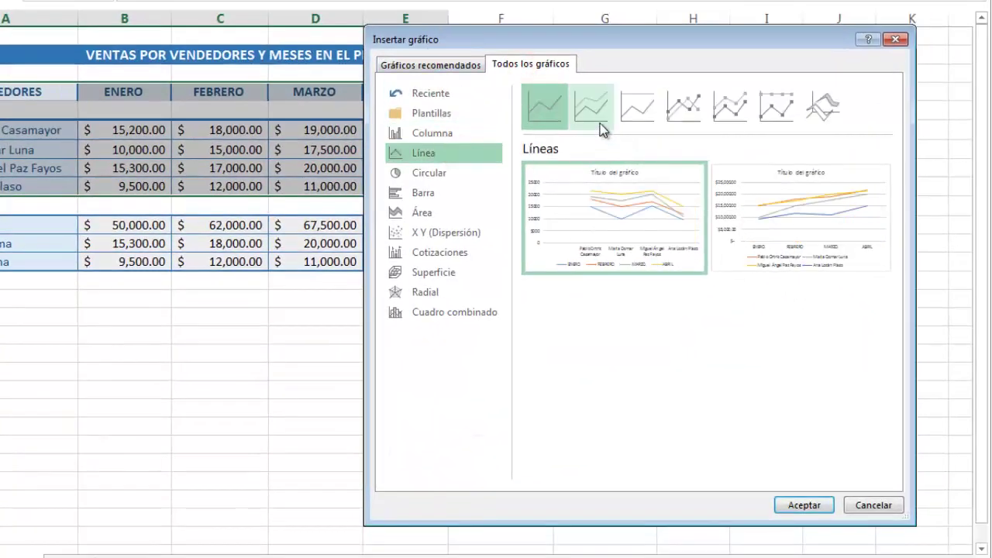
click(567, 102)
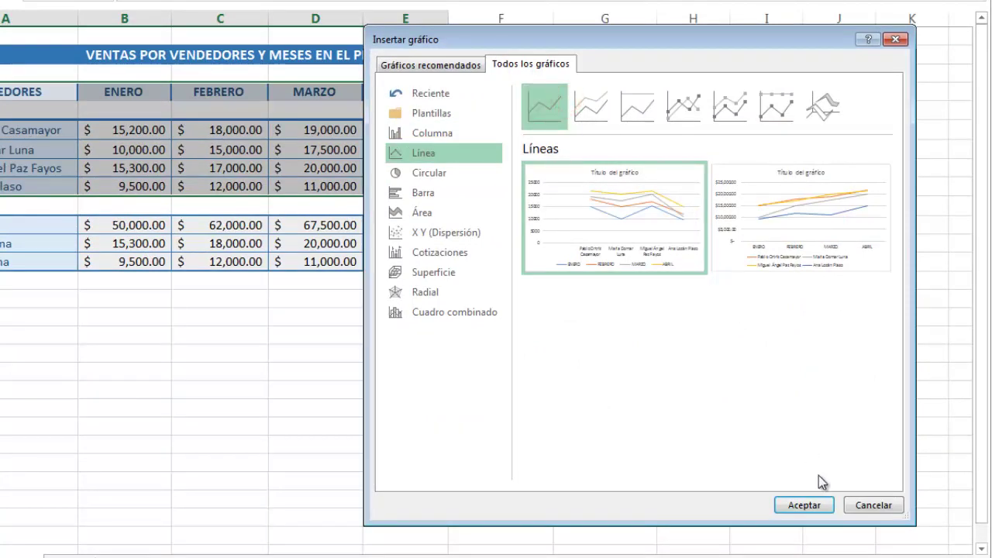
click(816, 505)
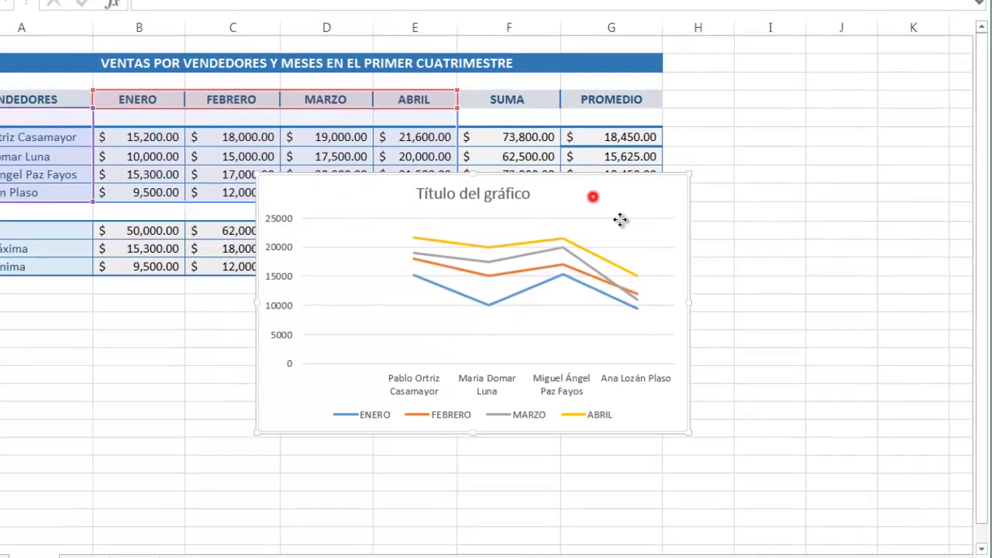
Move the chart off the table to start around row 11, beneath the SUMA and PROMEDIO columns
drag(609, 206, 702, 319)
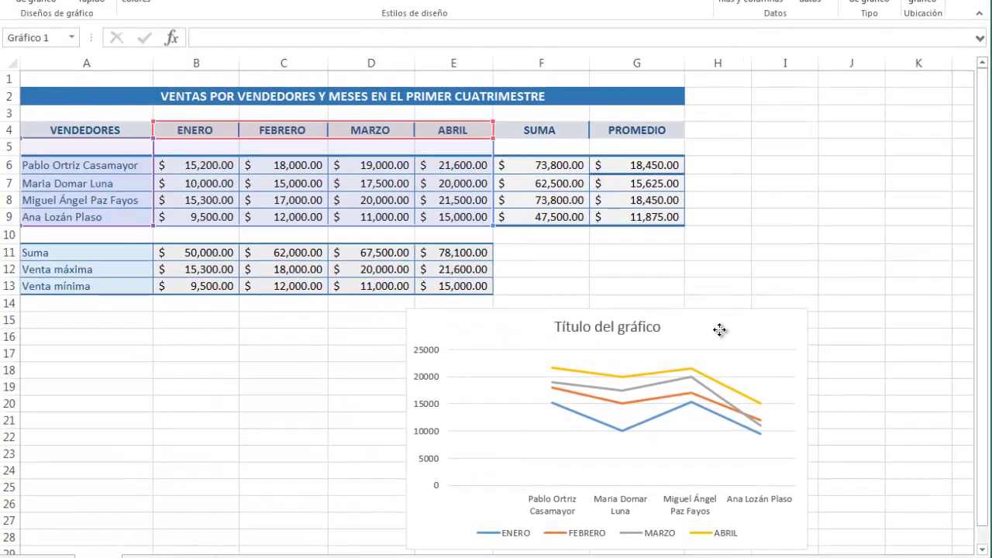
mouse_move(720, 330)
mouse_down()
mouse_move(793, 332)
mouse_move(818, 276)
mouse_up()
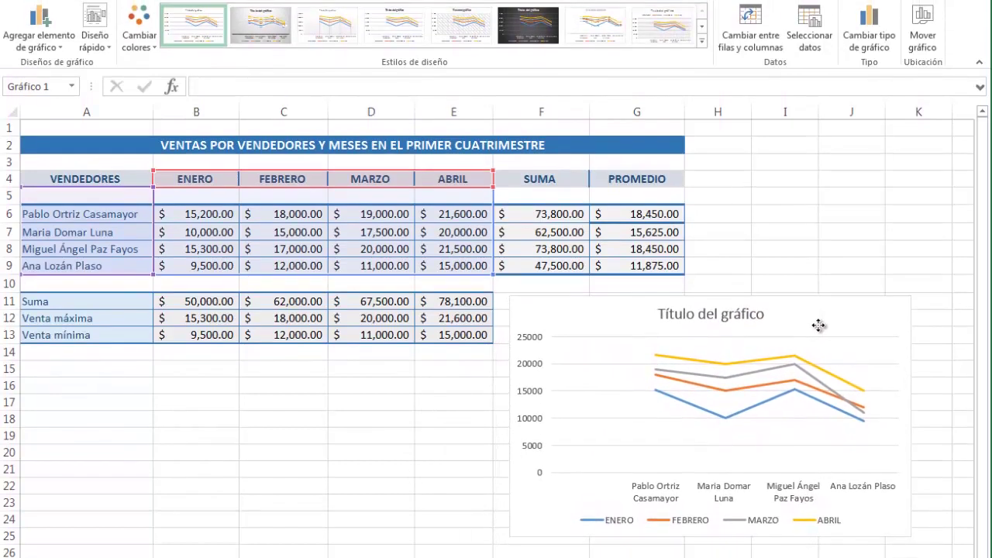
drag(818, 325, 818, 325)
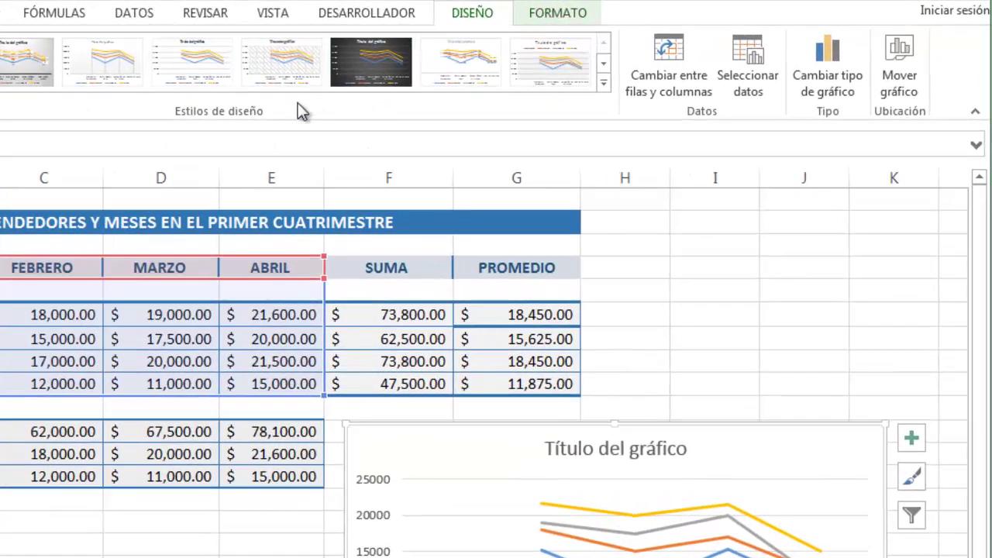
Swap the chart's rows and columns so the months form the horizontal axis, and apply the chart style Estilo 3
click(682, 83)
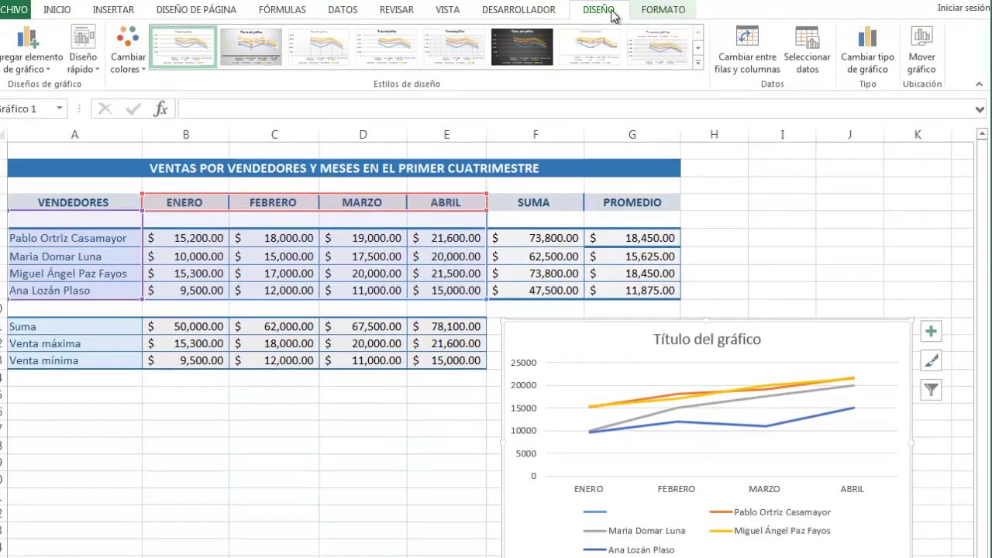
click(672, 11)
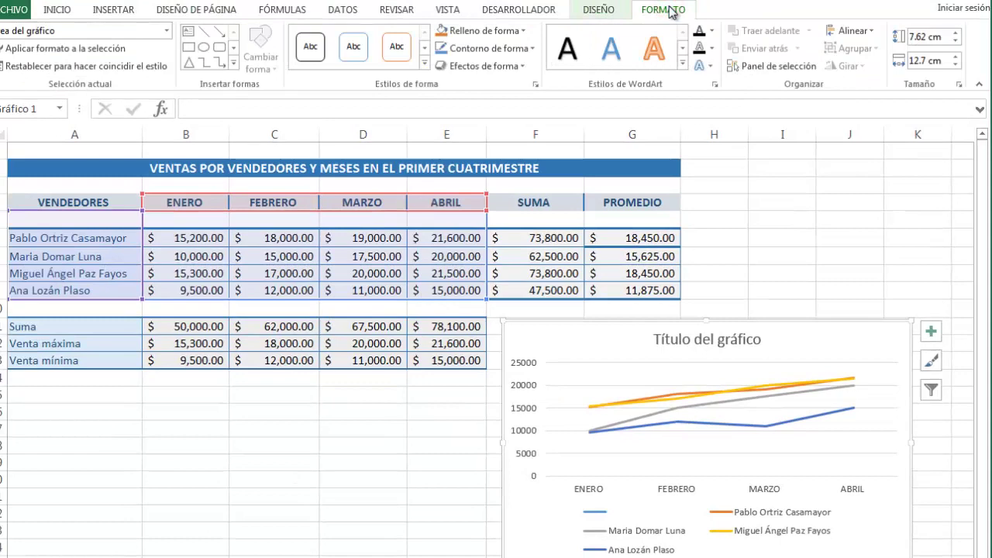
click(618, 11)
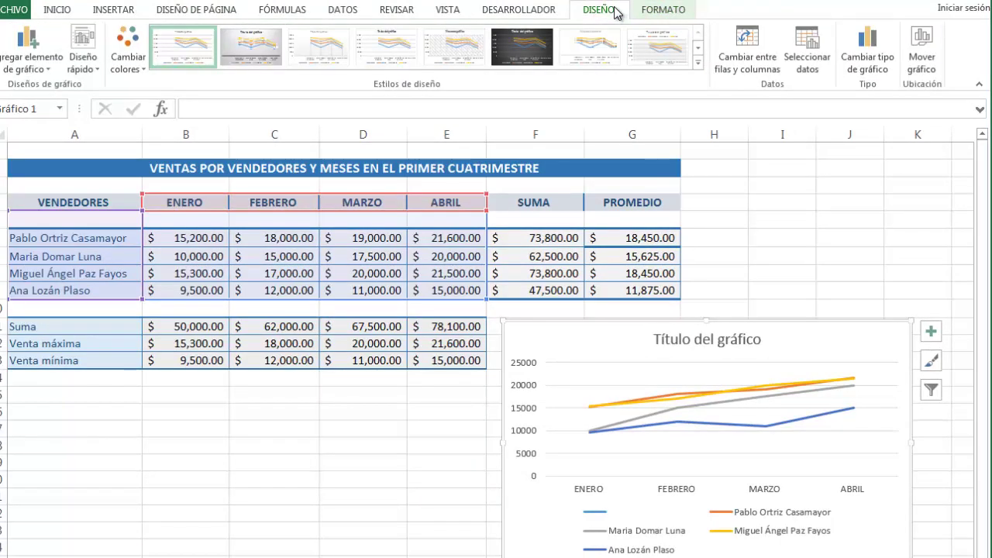
click(698, 65)
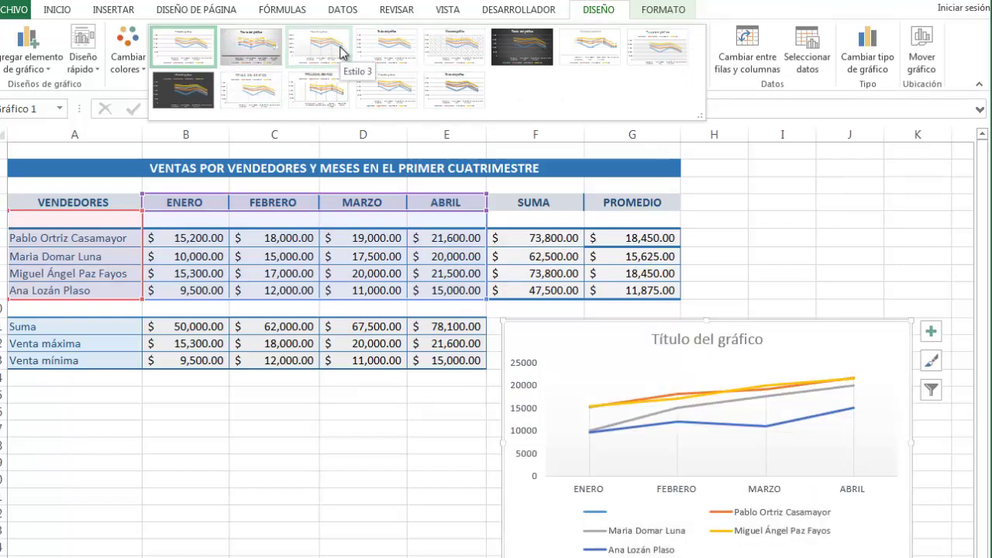
click(340, 52)
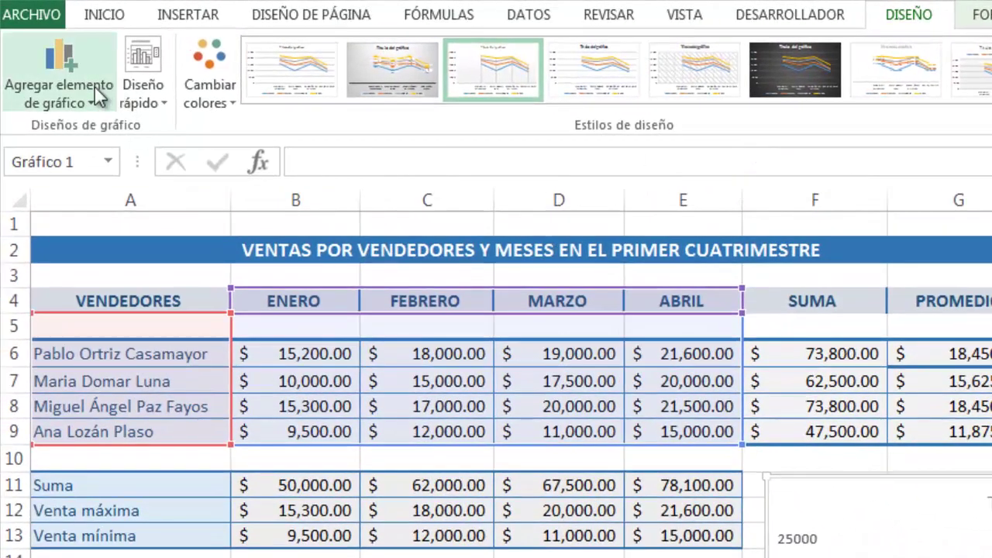
Place the chart title above the plot and change its text to "Ventas por vendedor"
click(96, 93)
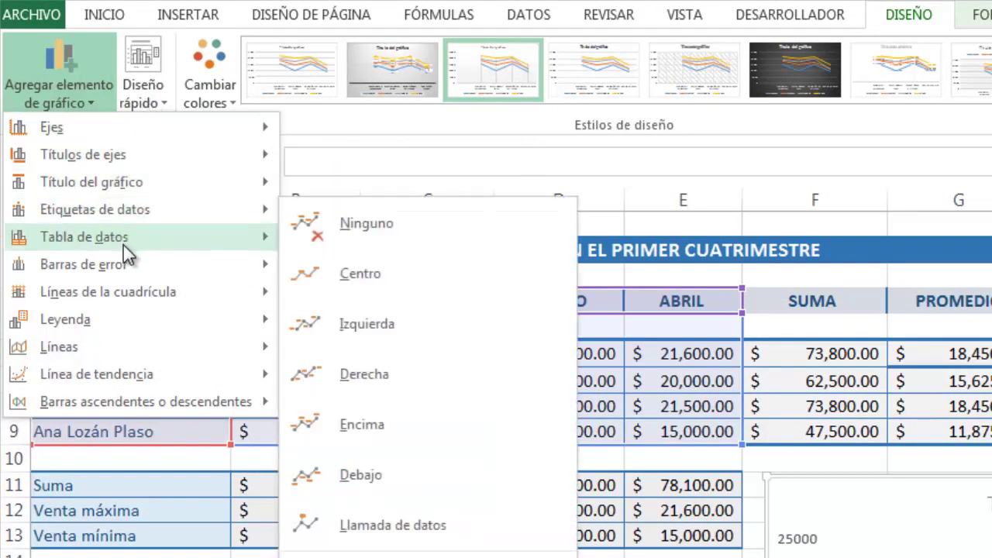
mouse_move(99, 402)
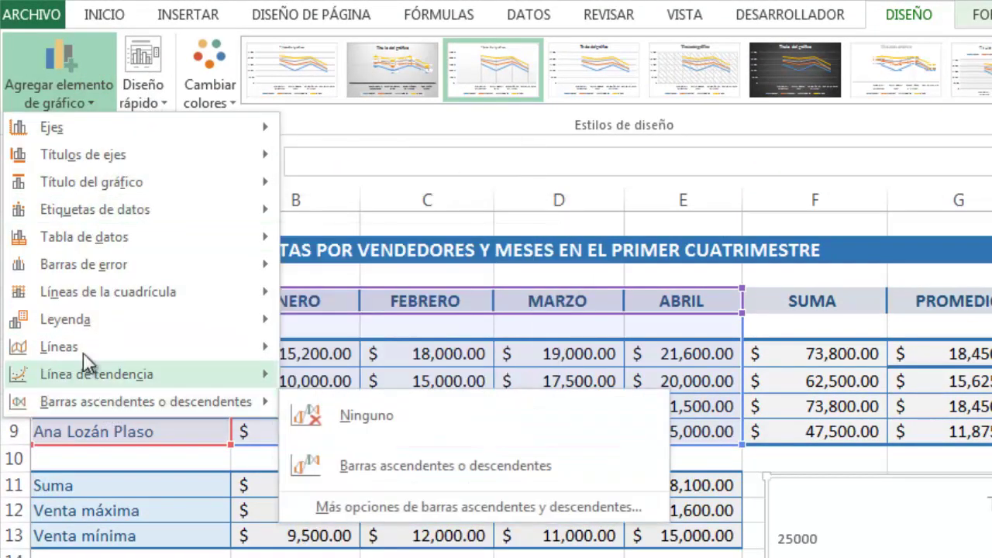
mouse_move(78, 160)
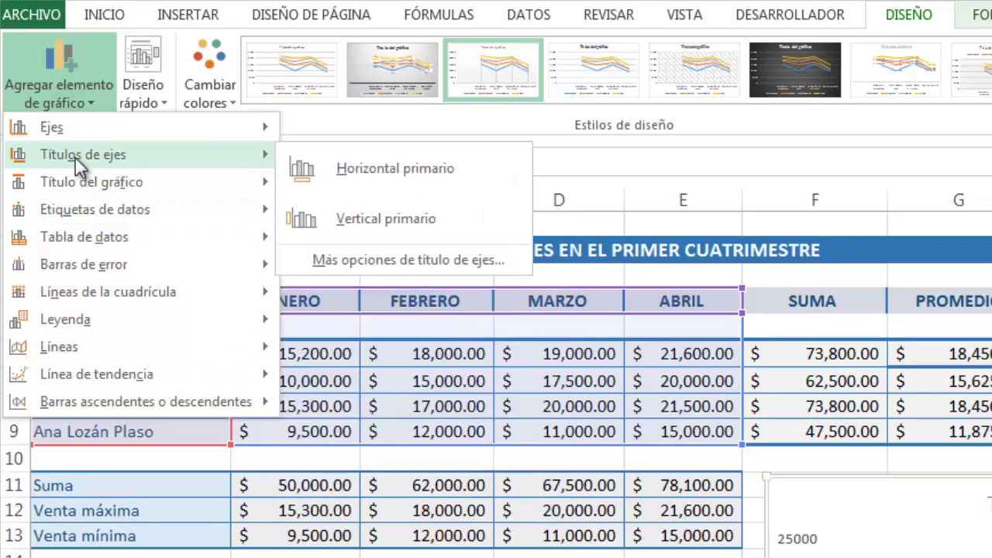
mouse_move(127, 182)
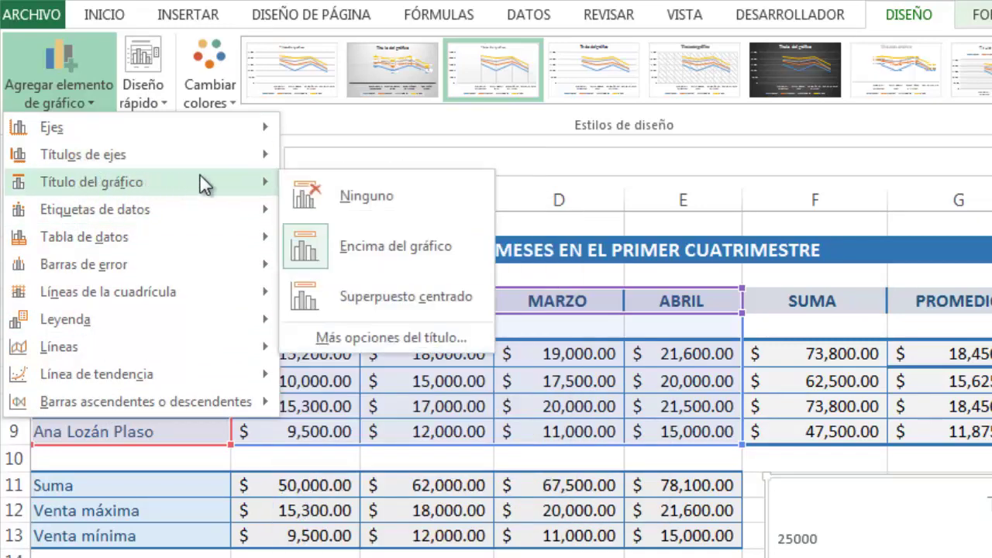
click(410, 248)
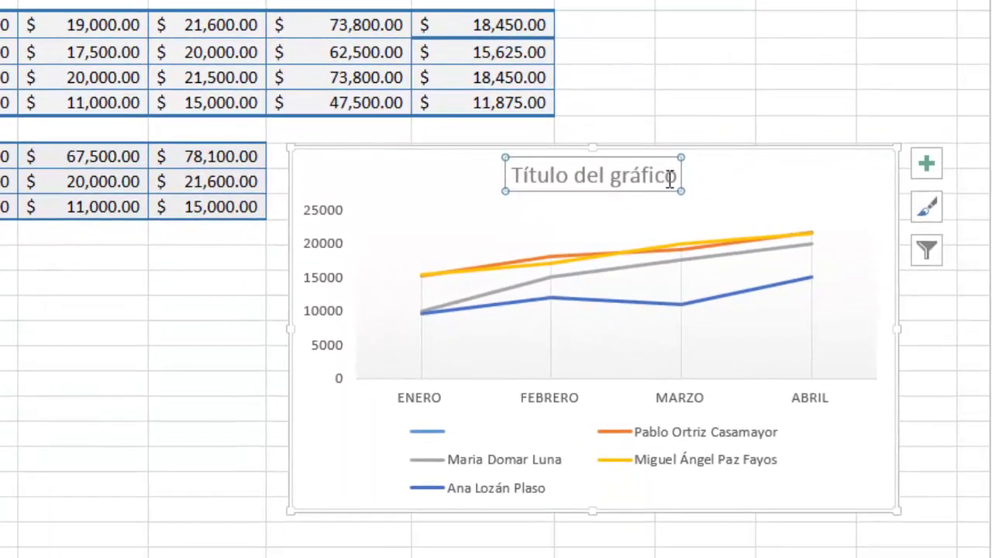
click(672, 173)
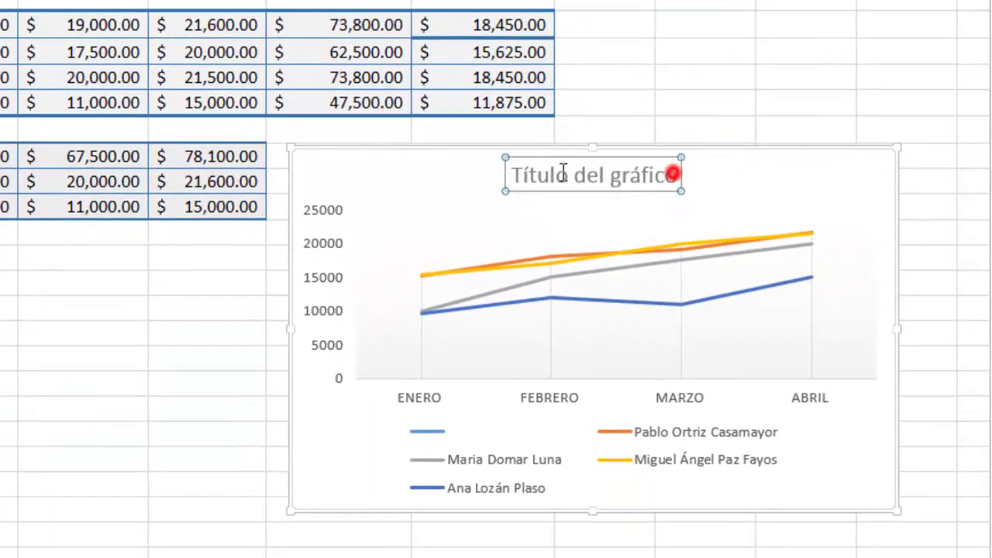
drag(677, 174, 524, 172)
text(Ventas por)
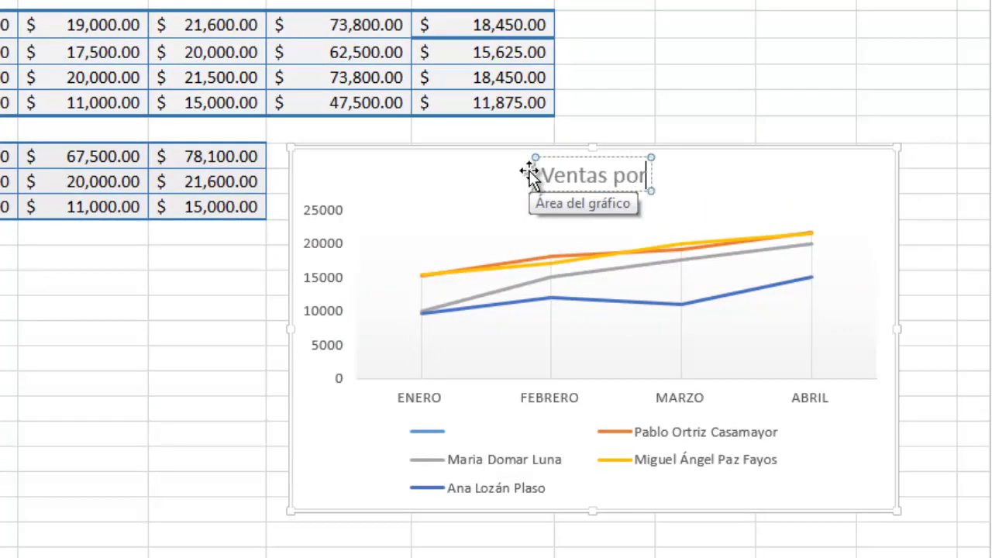
text( vendedor)
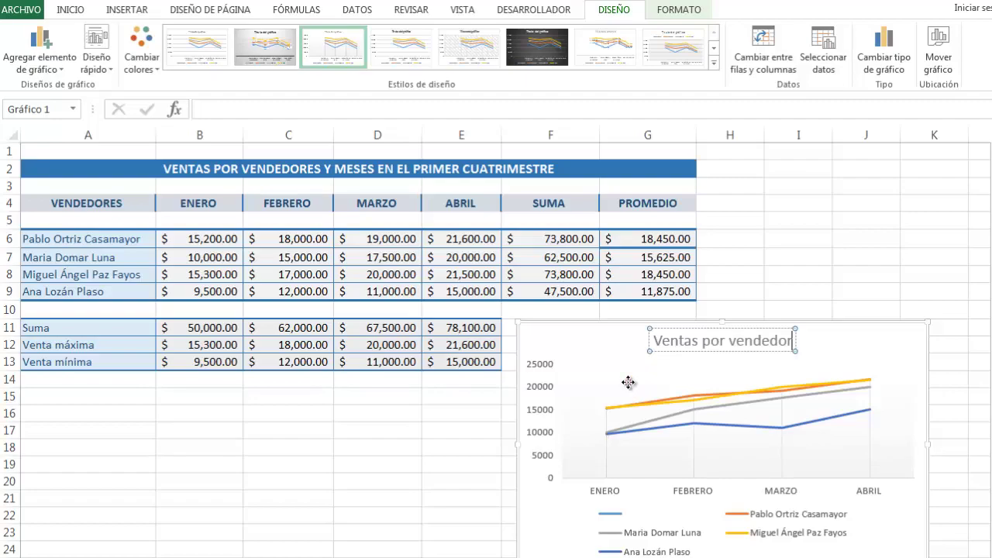
click(627, 382)
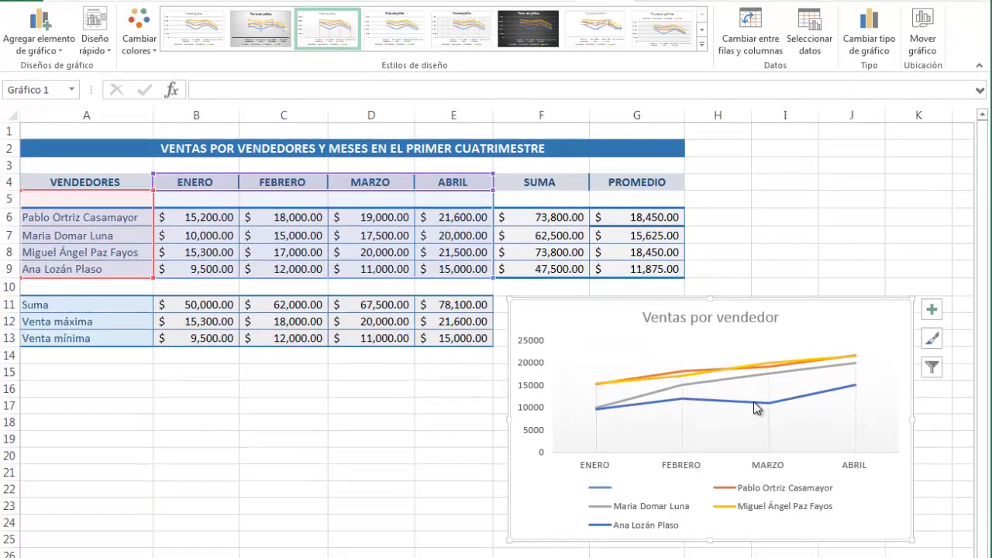
Add a linear trendline to the series of the salesperson in row 9, and move the chart below the summary rows
click(753, 420)
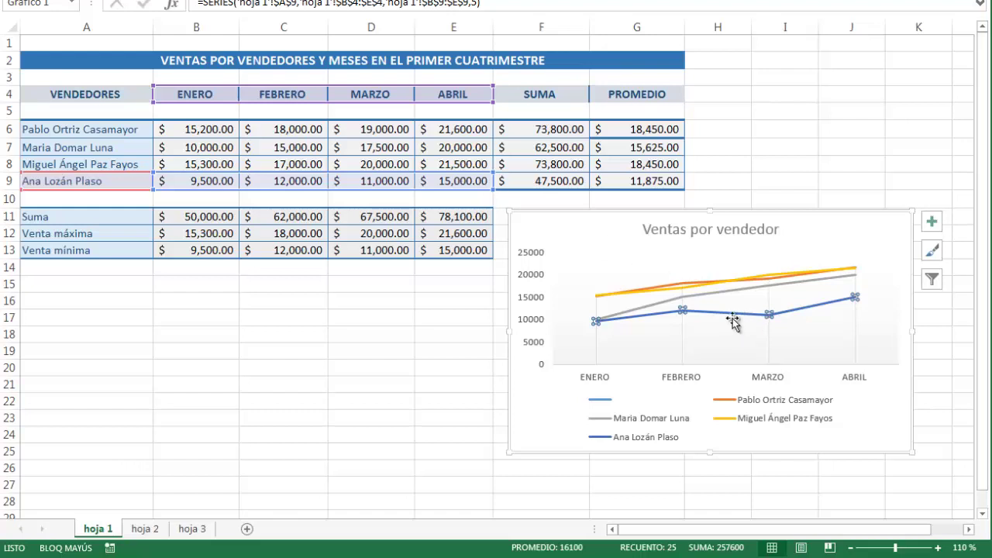
right_click(735, 319)
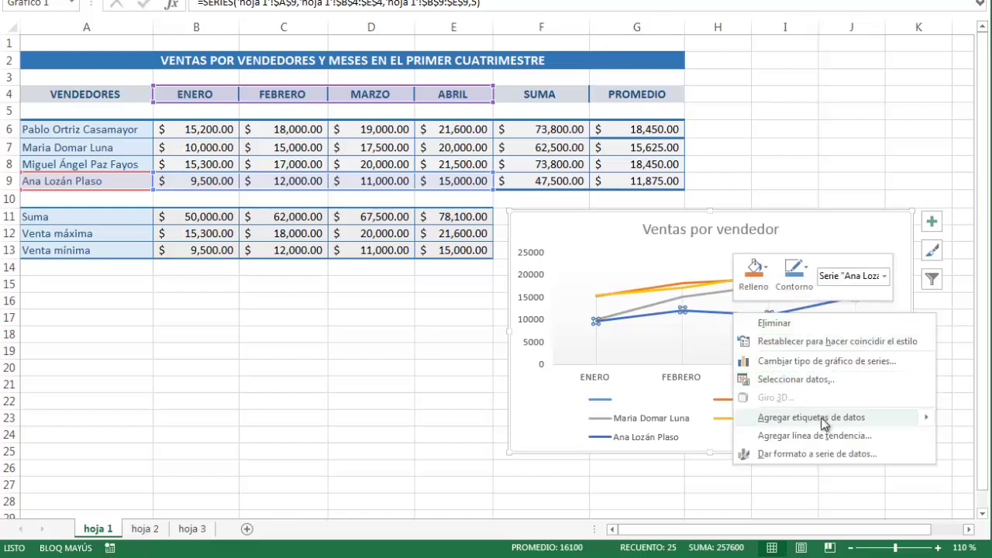
click(832, 436)
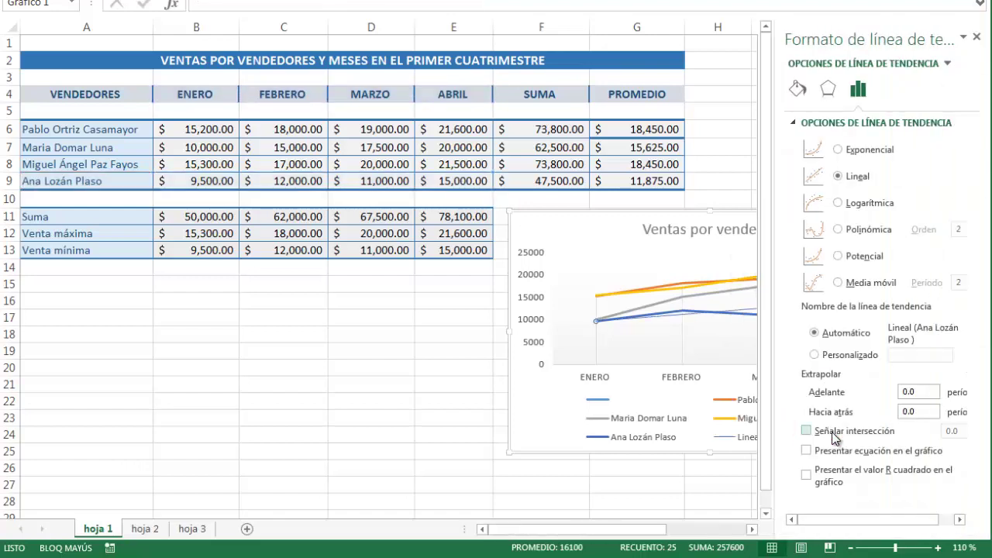
drag(610, 230, 458, 295)
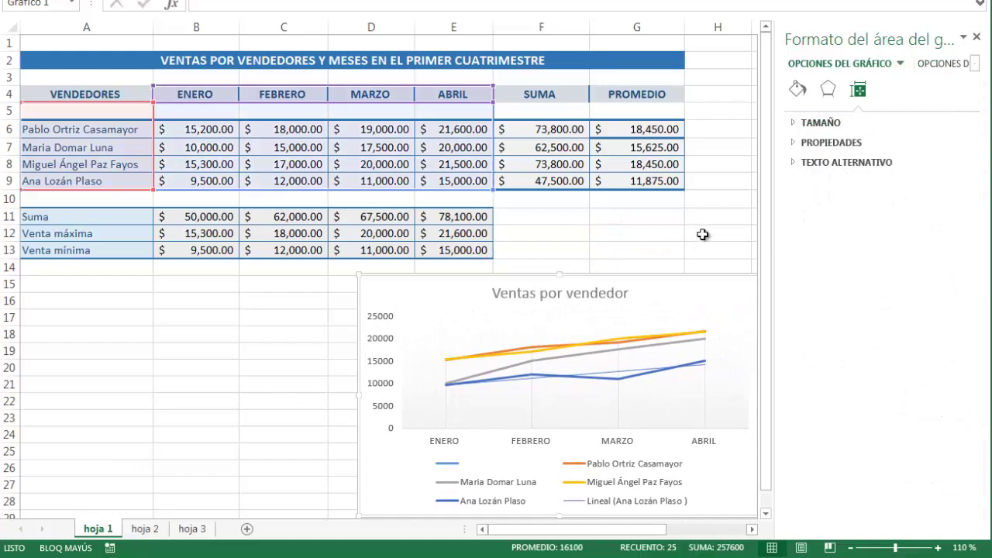
Extrapolate the trendline forward by 2 periods, and reduce the forward extrapolation to 1 period
click(615, 375)
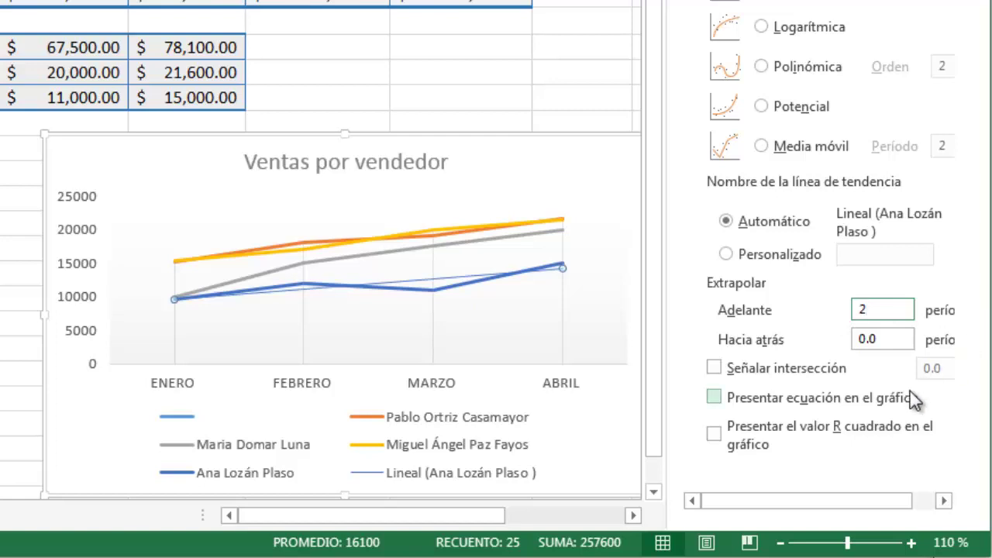
key(Return)
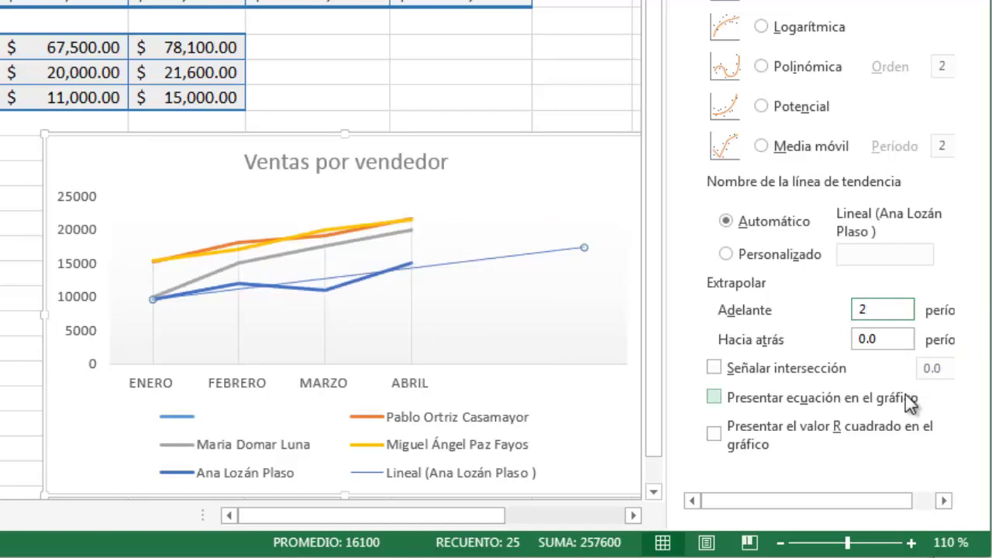
double_click(860, 311)
text(1)
key(Return)
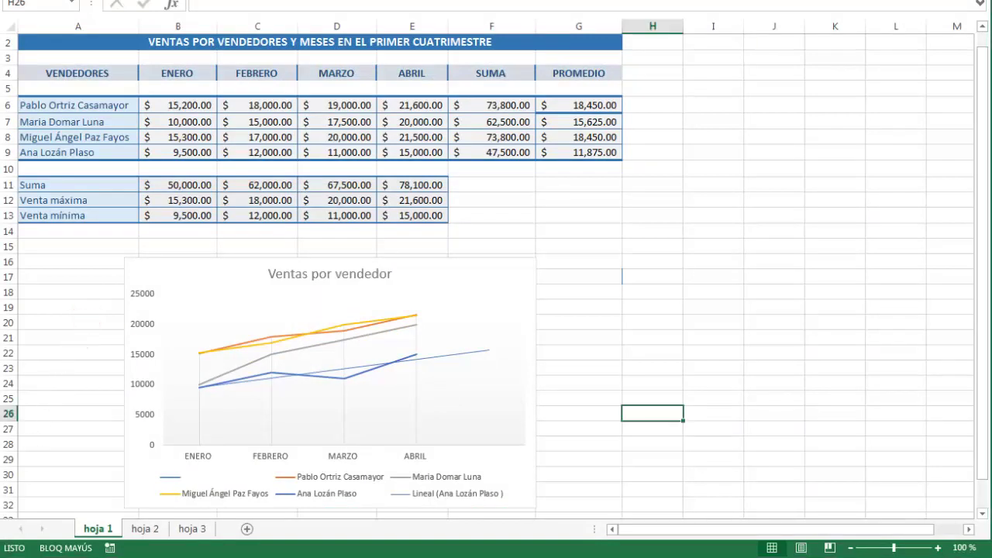
Add data labels to the chart's series, using the Derecha position beside the points
click(440, 309)
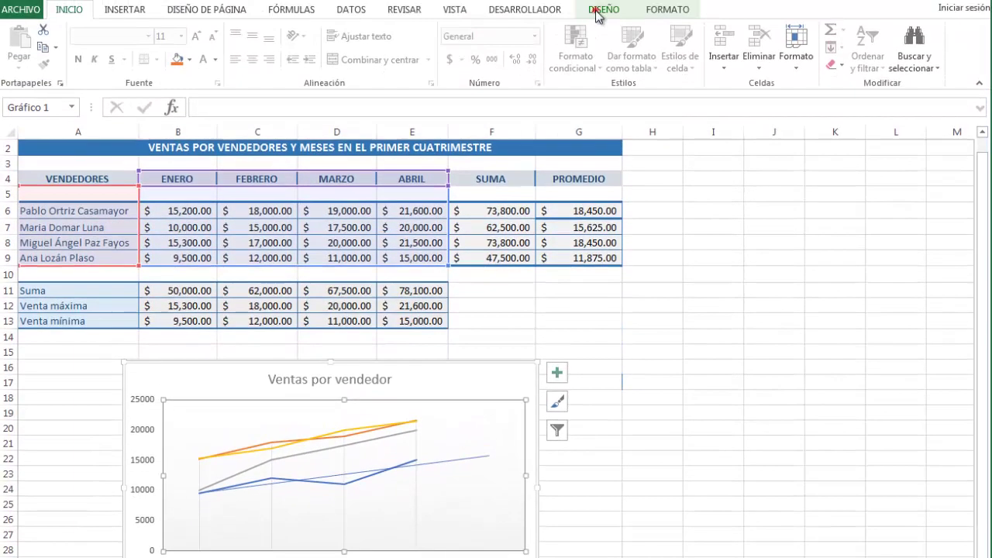
click(599, 13)
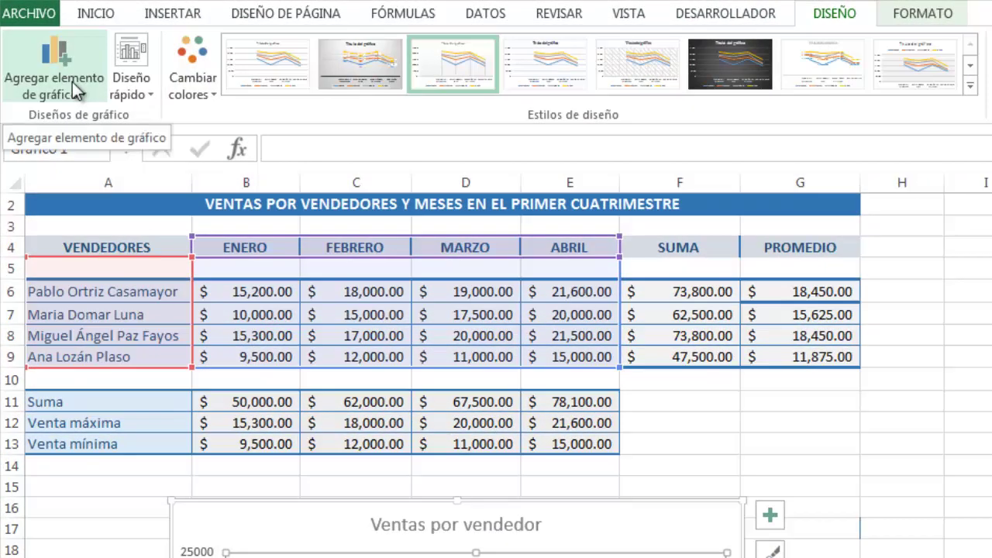
click(72, 82)
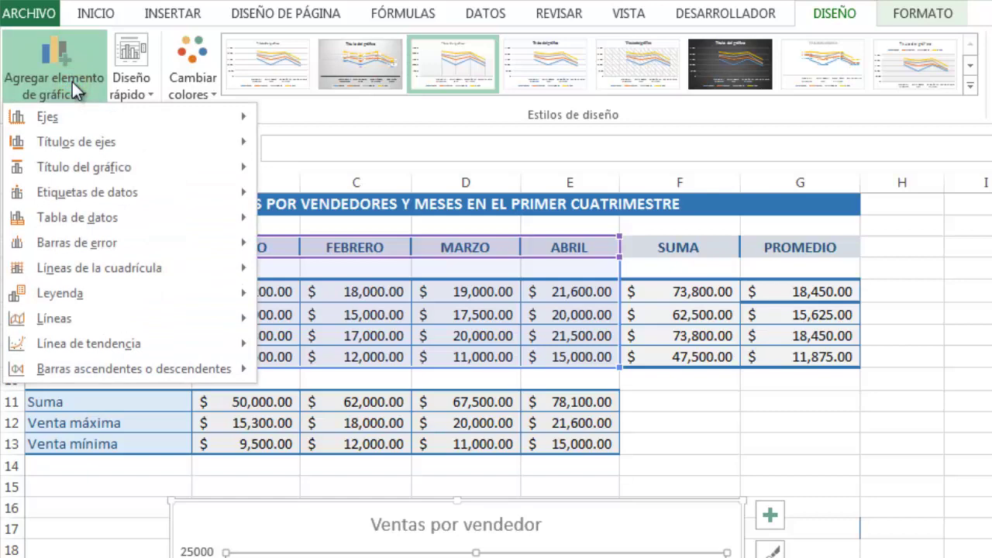
mouse_move(145, 193)
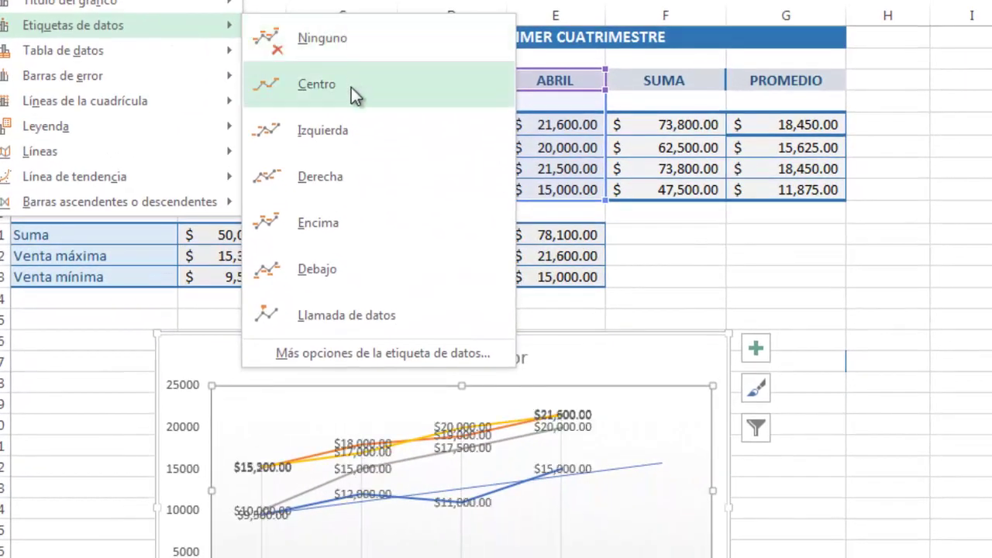
click(364, 189)
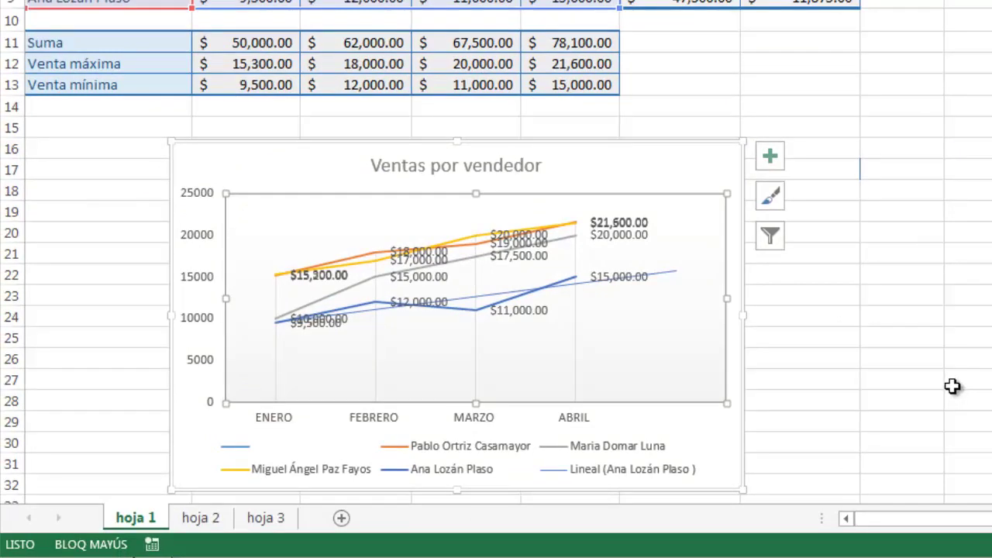
Rename the sheet "hoja 1" as "G-LINEAS"
right_click(144, 521)
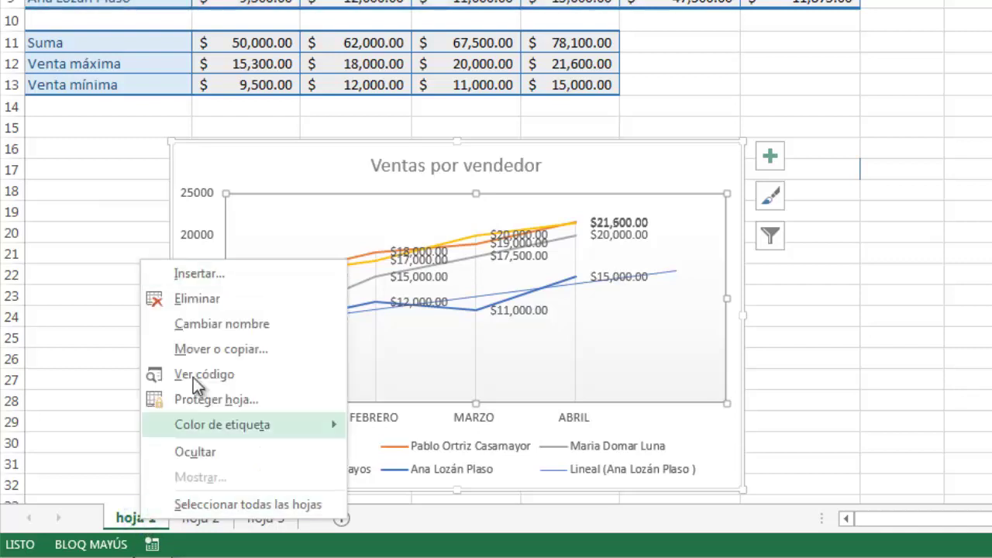
click(220, 331)
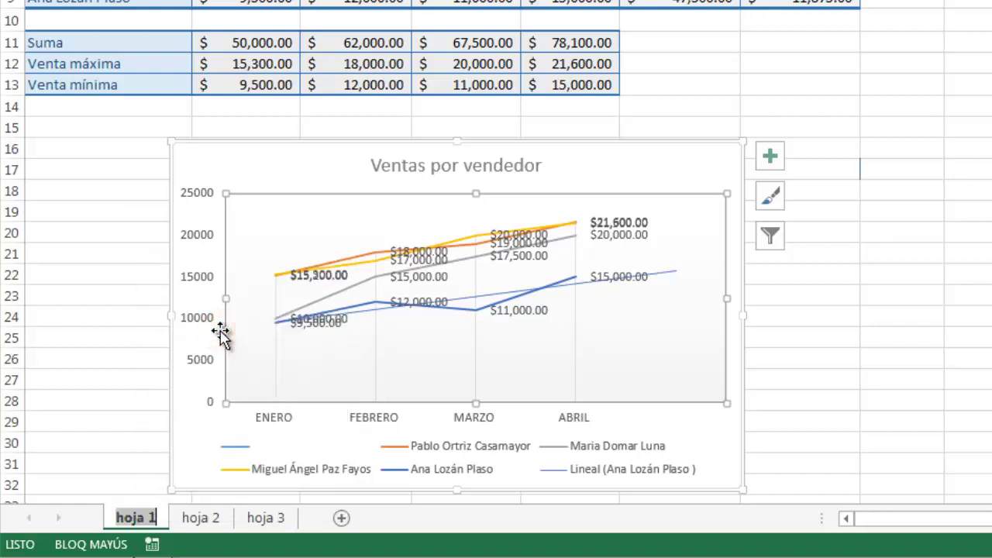
key(BackSpace)
text(G-LINEAS)
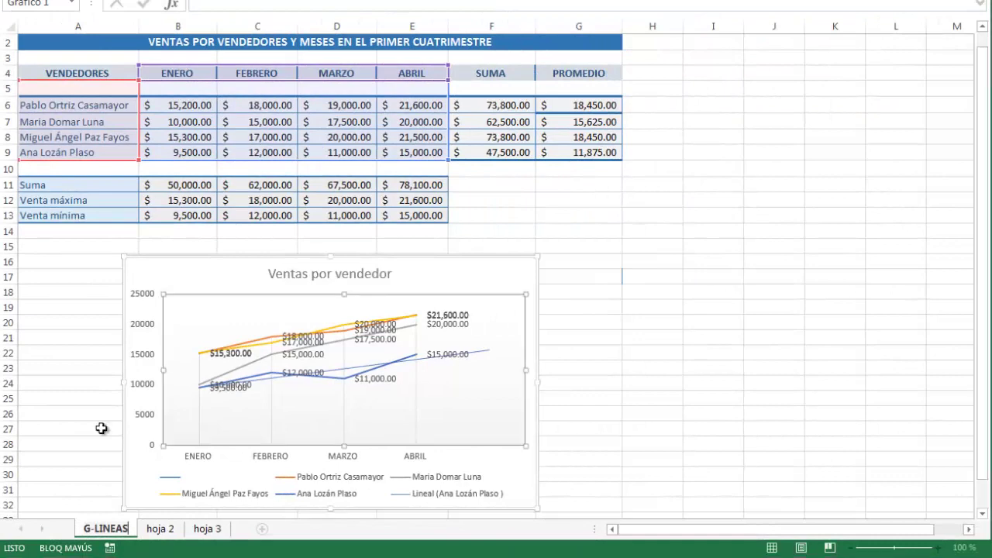
On the sheet "hoja 2", insert the PRODUCTO function in G3 for the January total of Doritos
click(162, 530)
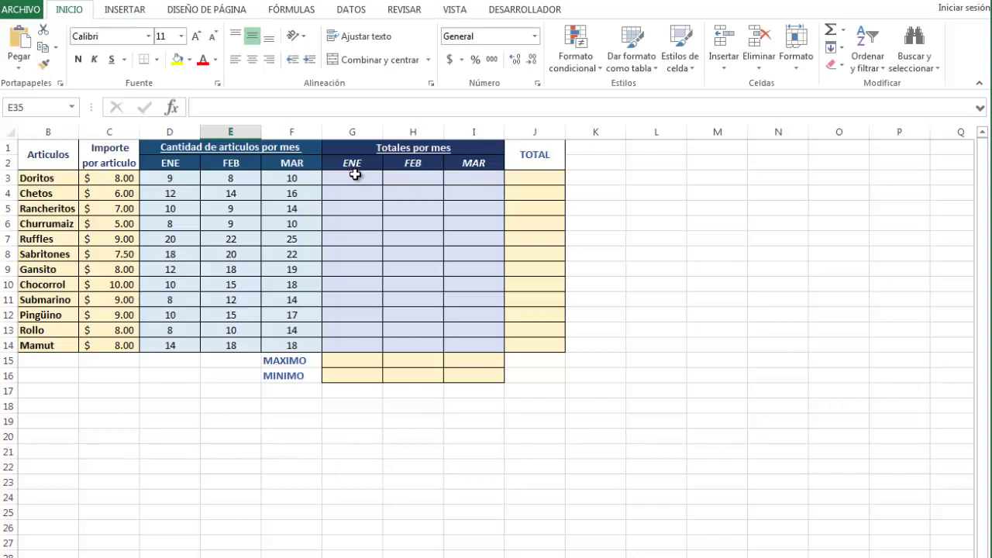
click(355, 174)
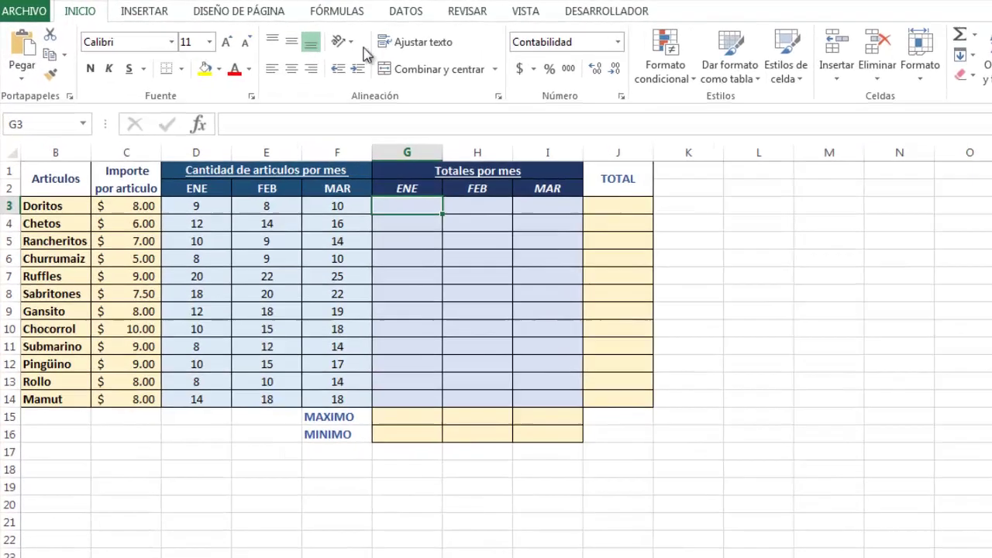
click(292, 10)
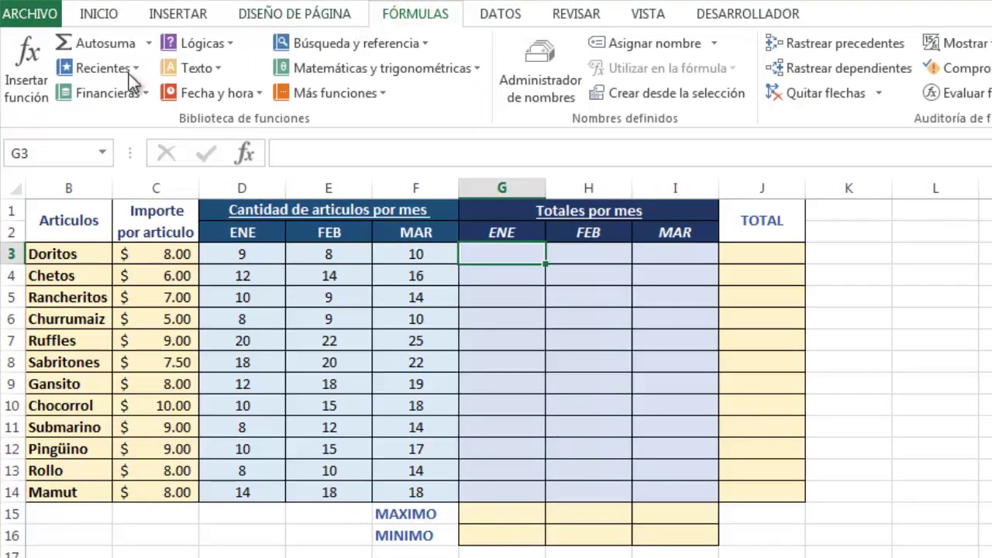
click(38, 98)
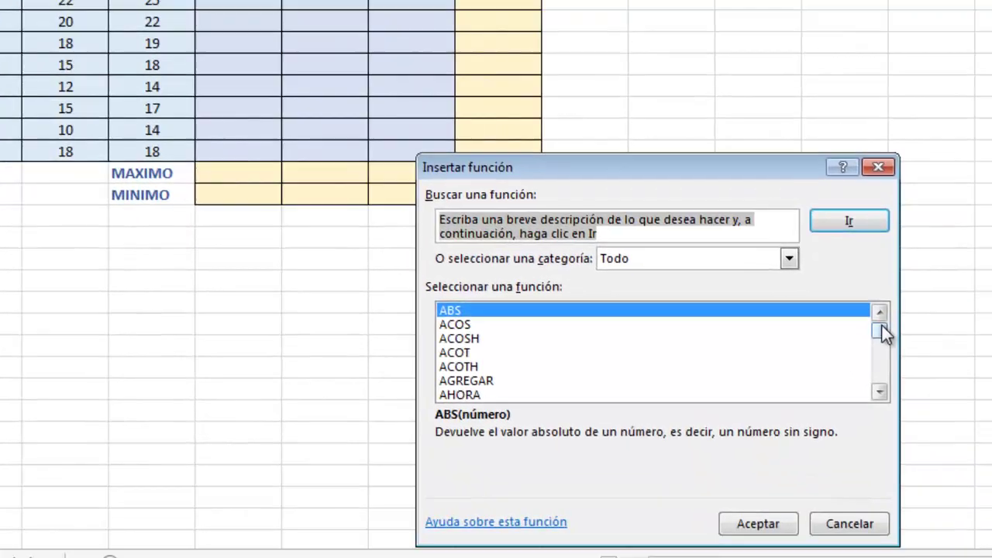
drag(987, 469, 990, 490)
drag(883, 356, 883, 364)
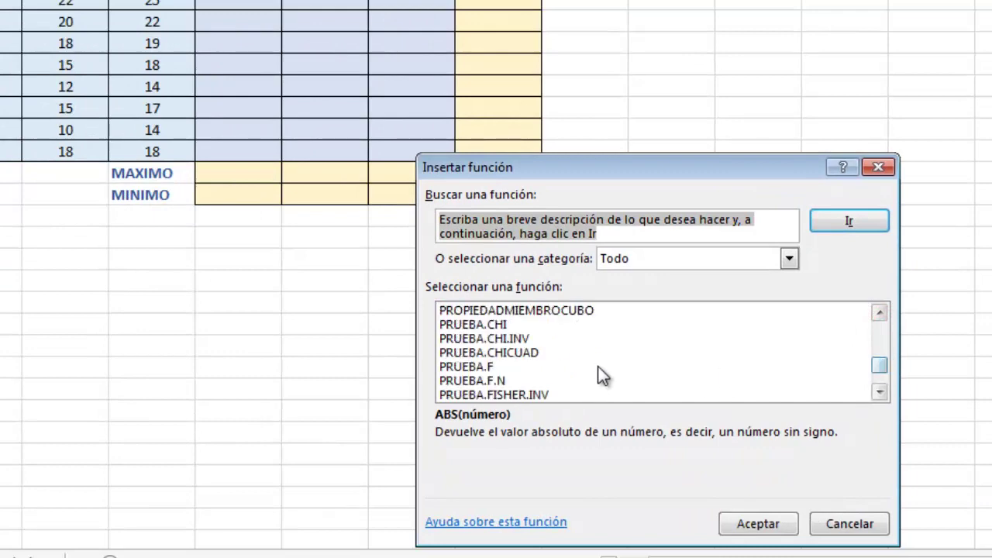
scroll(588, 354, up, 3)
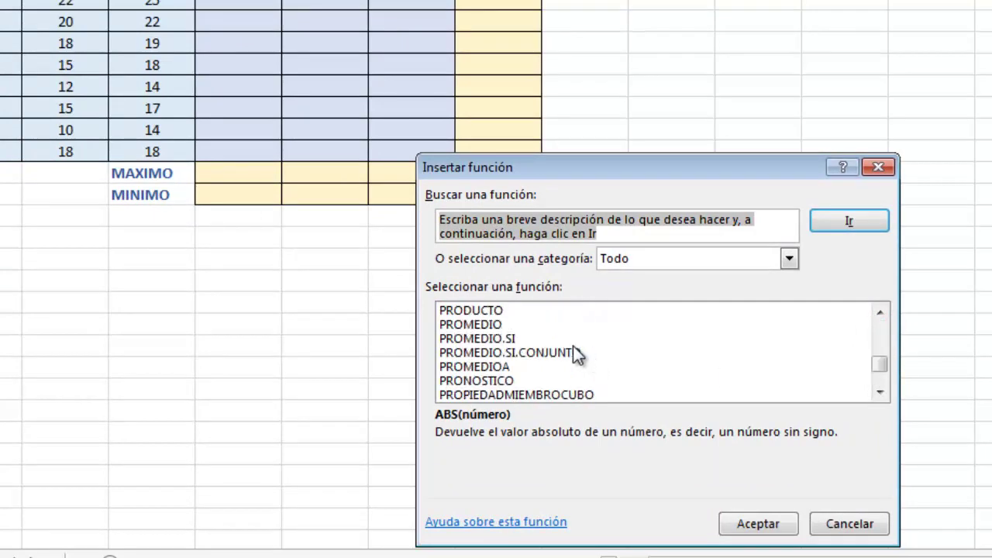
click(469, 353)
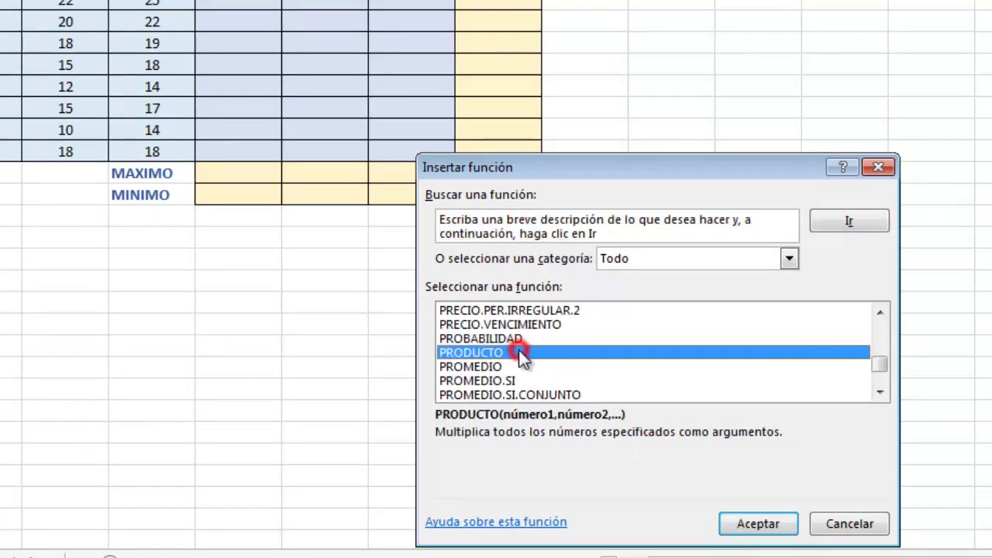
click(775, 528)
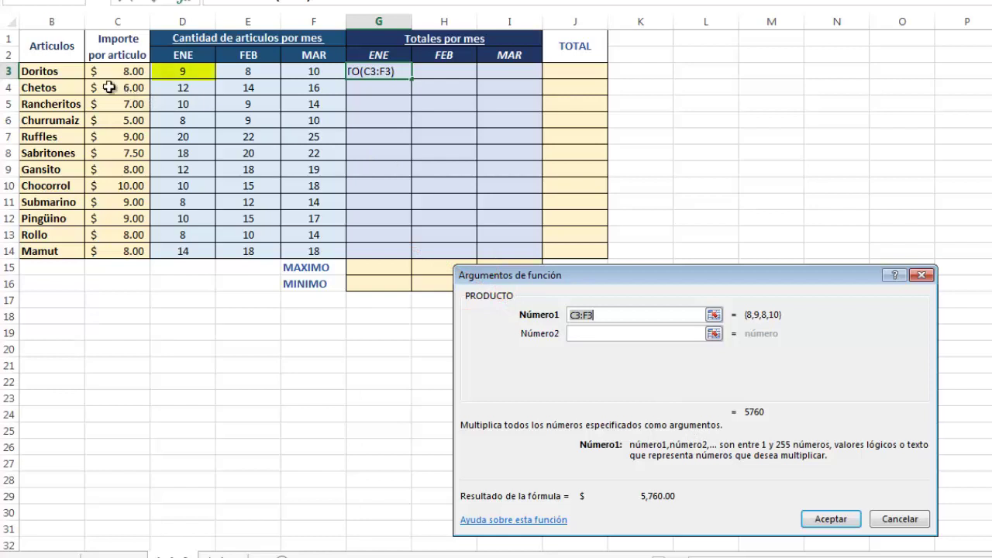
Set the function's arguments to the January quantity D3 and the unit price C3, giving =PRODUCTO(D3,C3)
click(200, 71)
key(Tab)
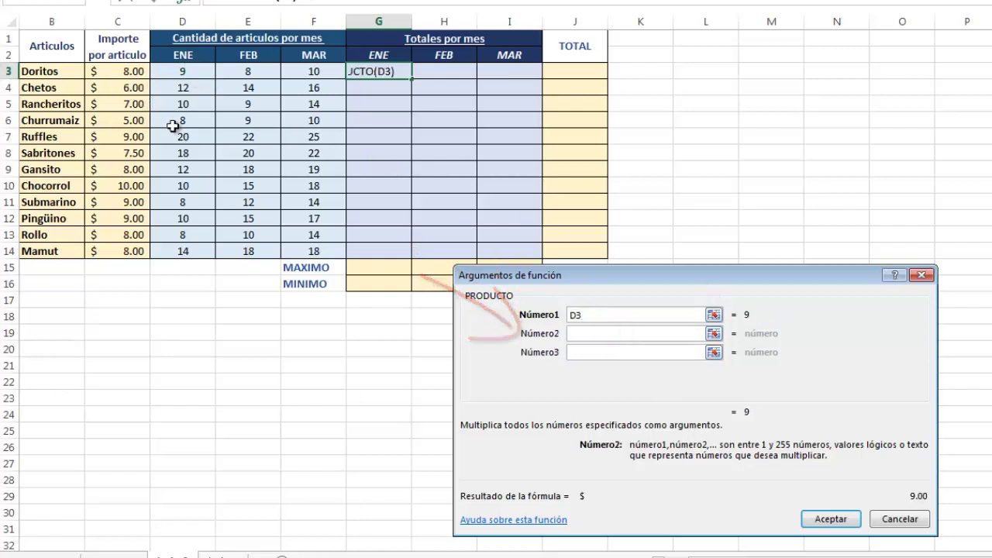
click(122, 75)
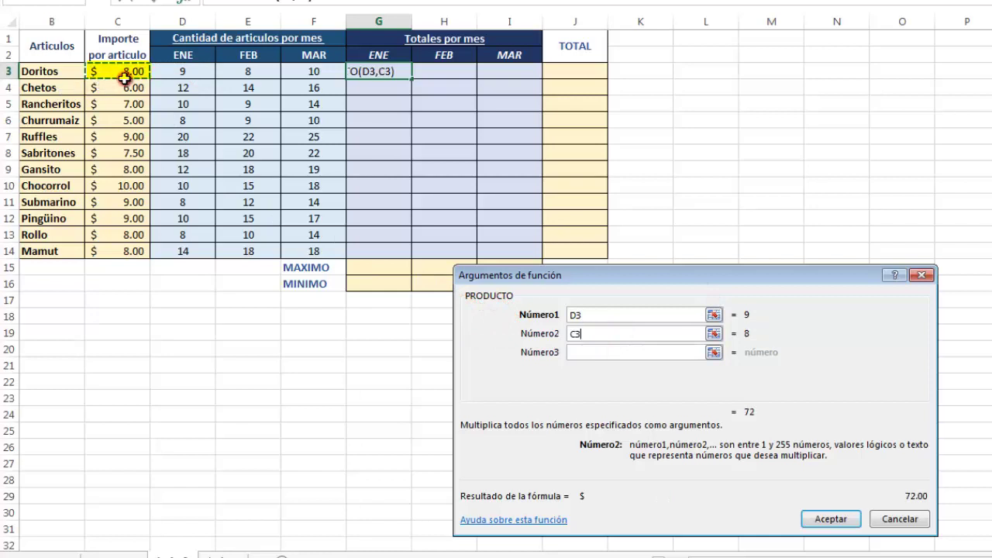
click(830, 519)
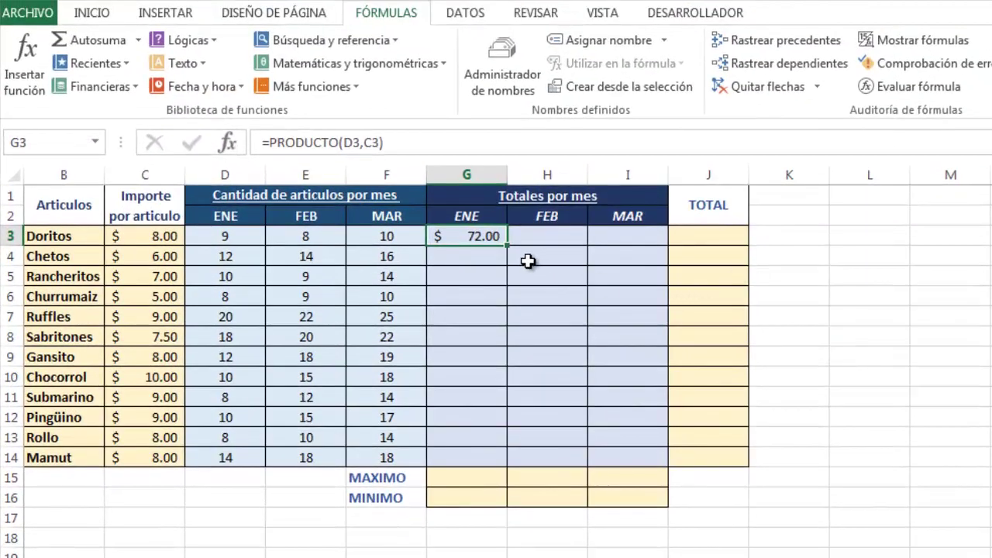
Calculate the January total of Chetos in G4 by inserting PRODUCTO with D4 and C4 as arguments
click(487, 251)
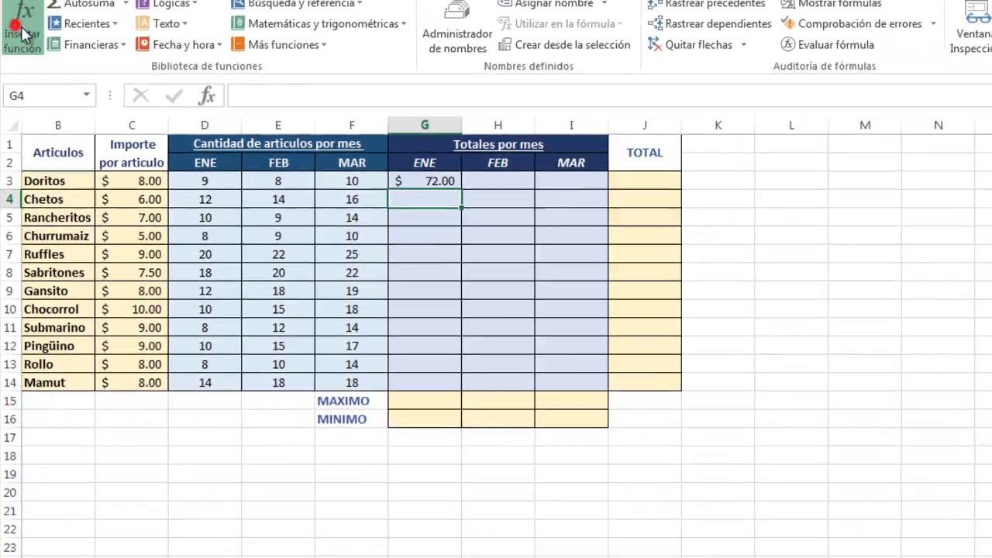
click(24, 62)
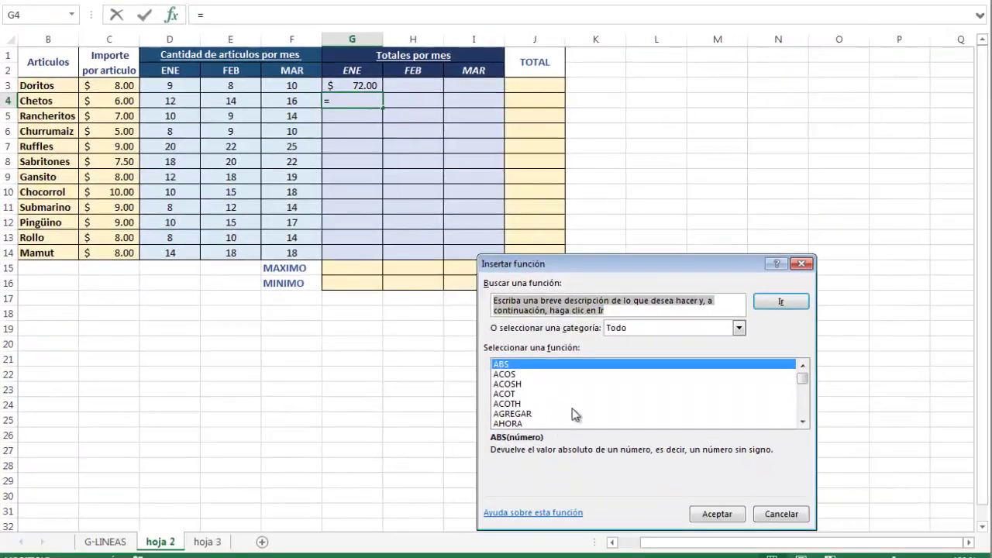
scroll(574, 415, down, 20)
click(534, 384)
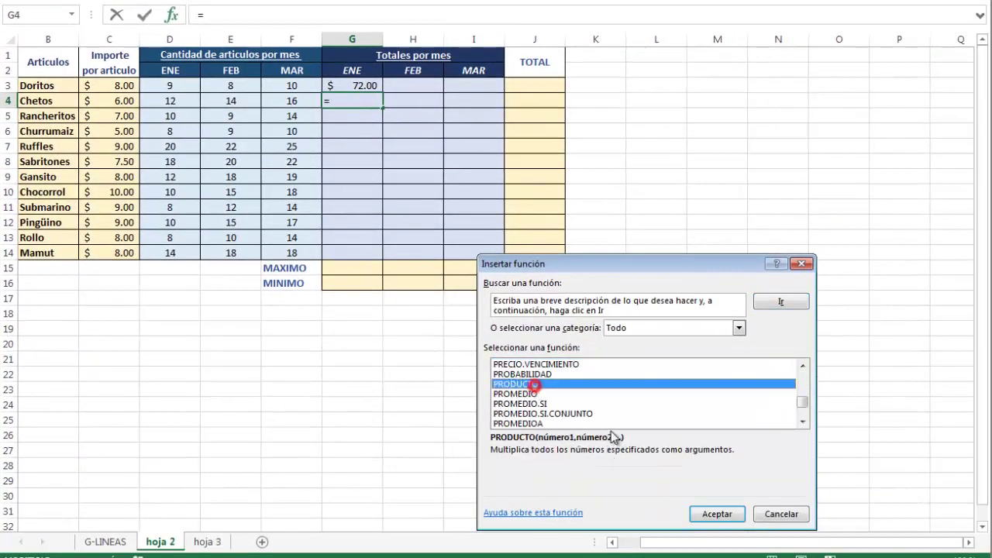
click(706, 515)
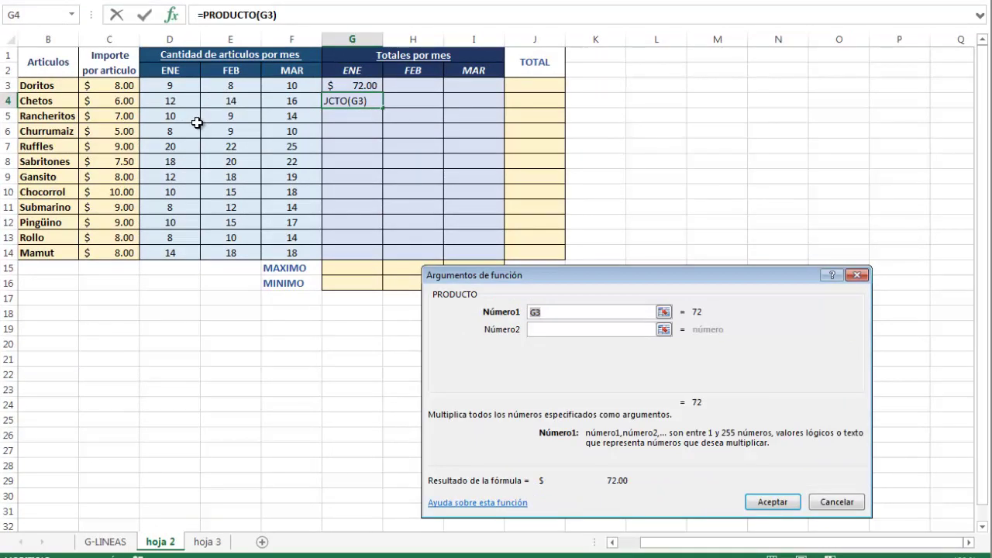
click(179, 97)
click(587, 327)
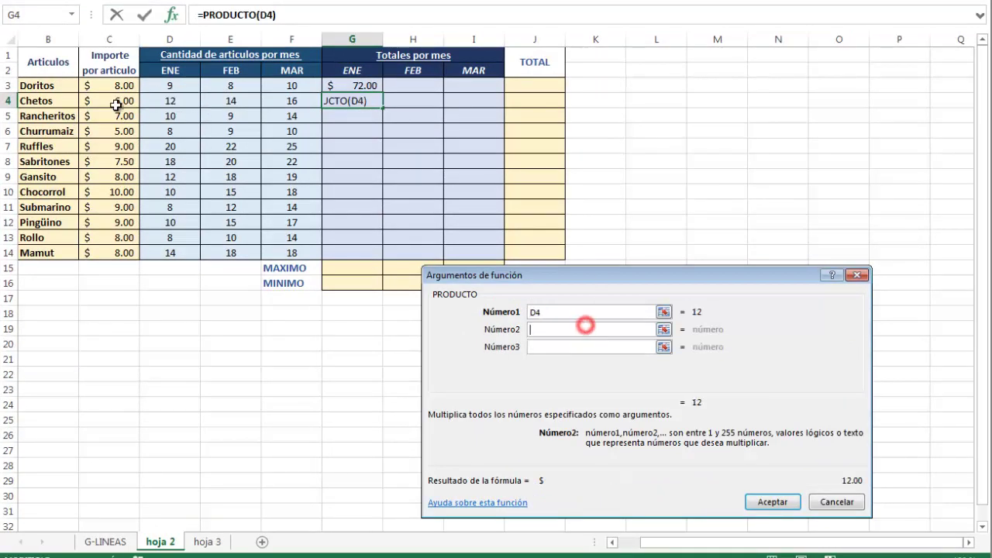
click(114, 103)
click(772, 501)
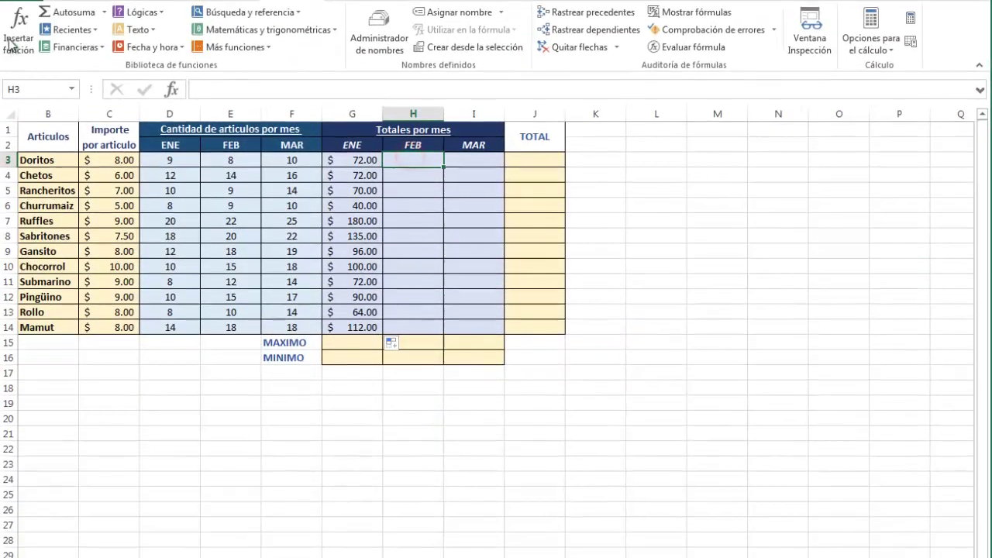
Calculate the February total of Doritos in H3 by inserting PRODUCTO with E3 and C3 as arguments
click(18, 50)
click(555, 367)
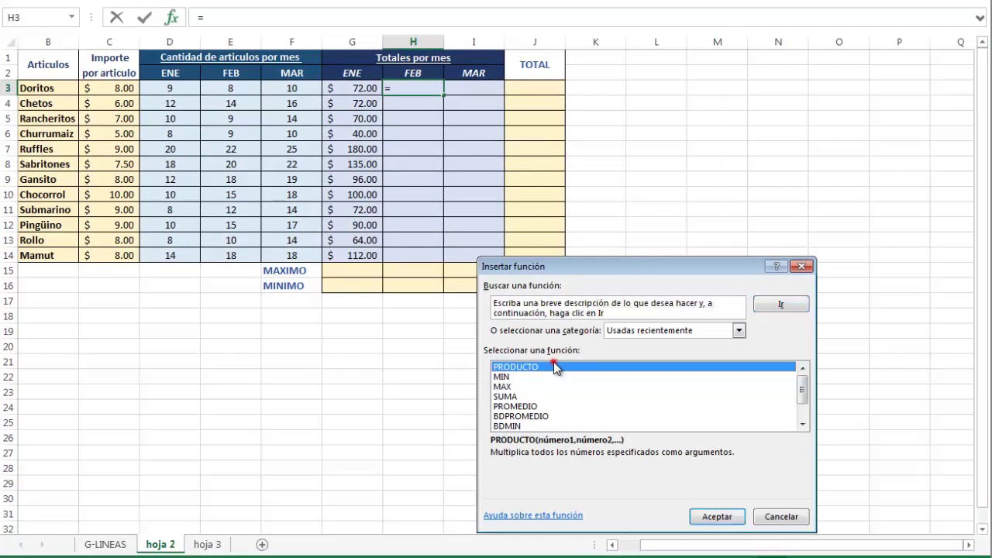
click(706, 517)
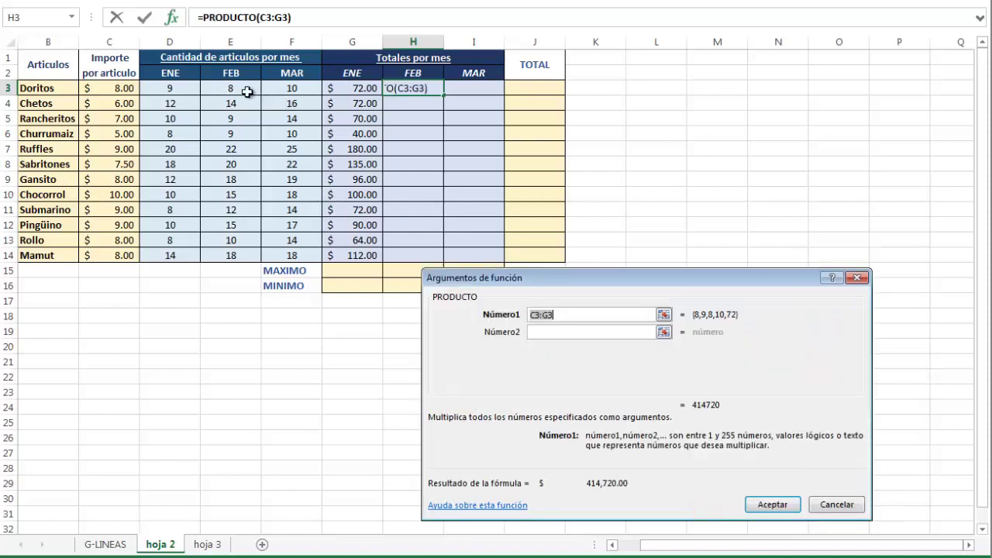
click(246, 92)
click(579, 330)
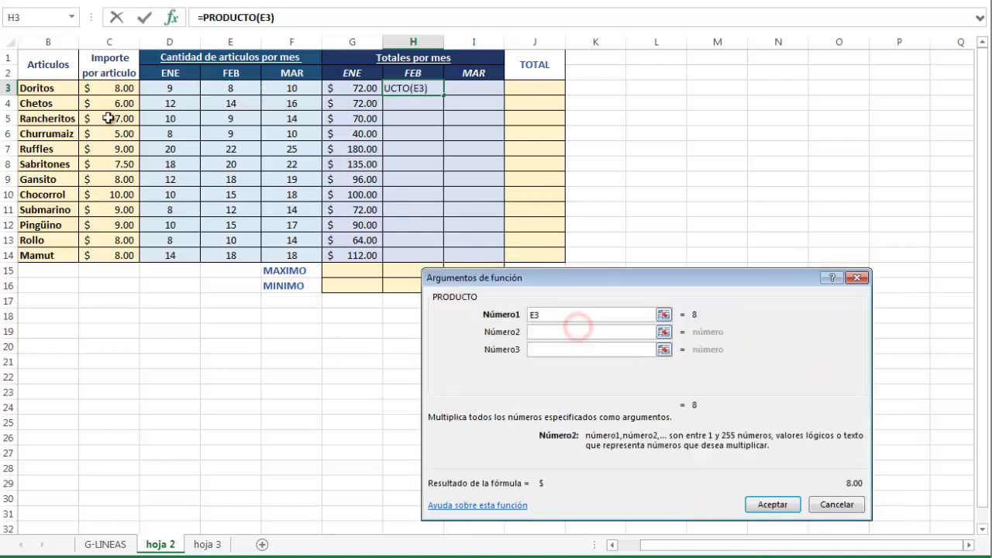
click(113, 92)
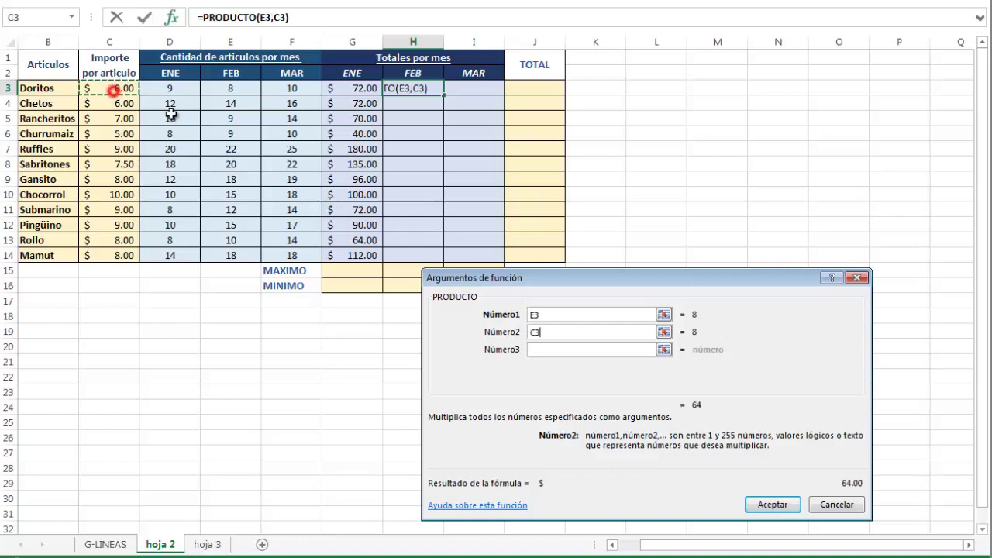
click(758, 502)
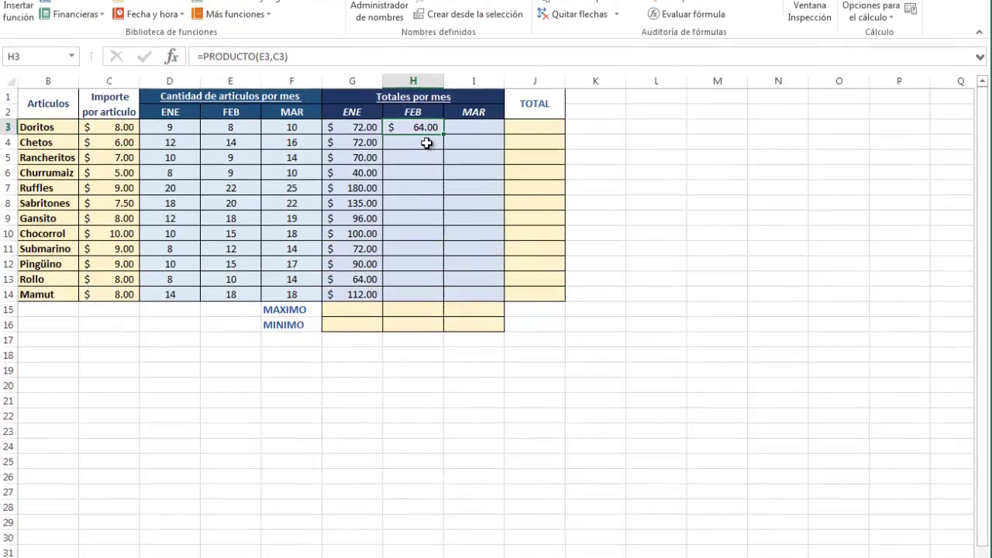
Insert the PRODUCTO function in H4 for the February total of Chetos
click(427, 110)
click(20, 46)
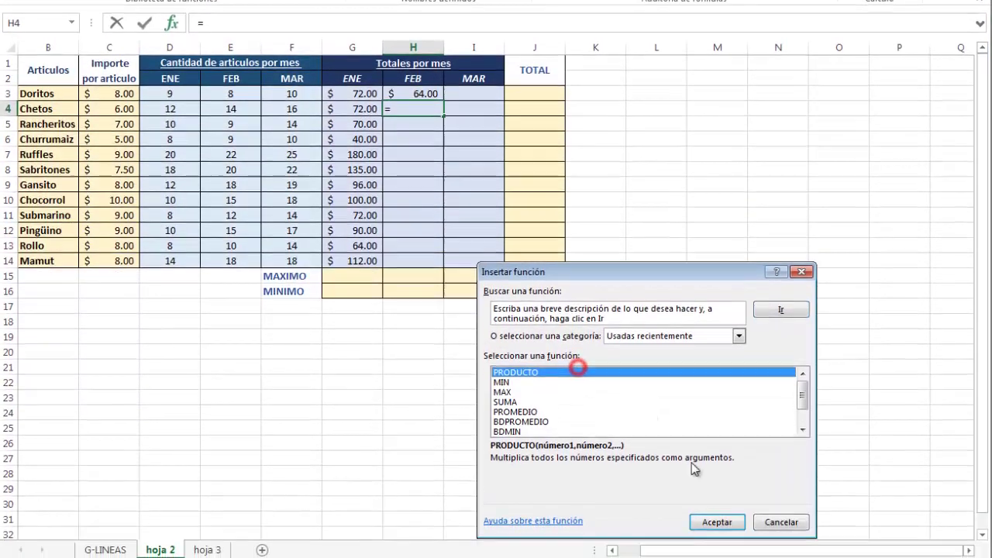
click(716, 501)
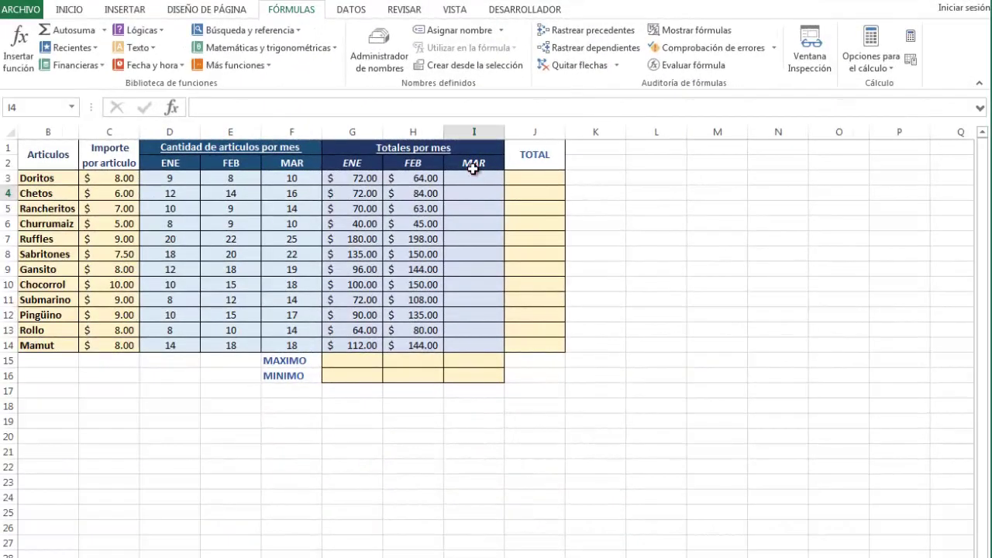
Calculate the March total of Doritos in I3 by inserting PRODUCTO with F3 and C3 as arguments
click(473, 176)
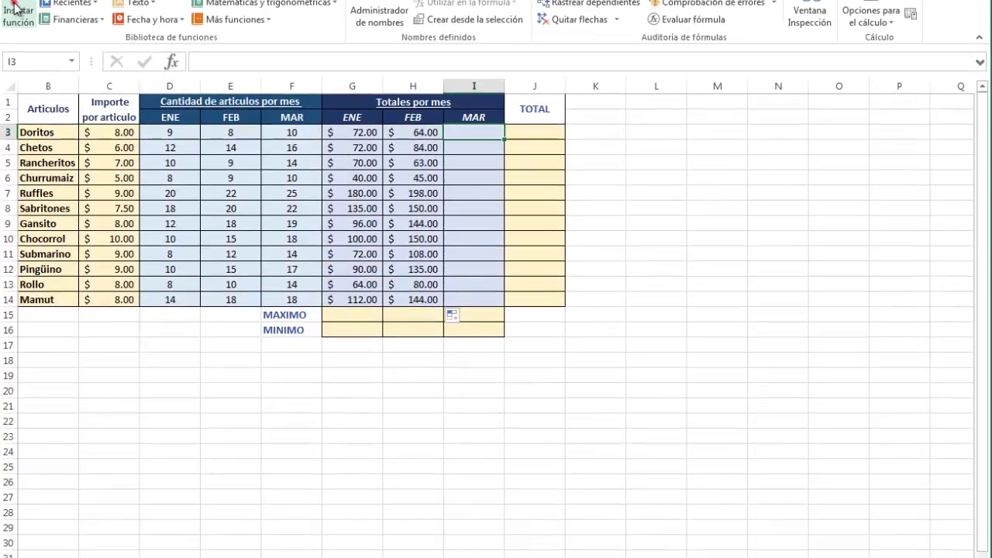
key(shift+F3)
click(523, 358)
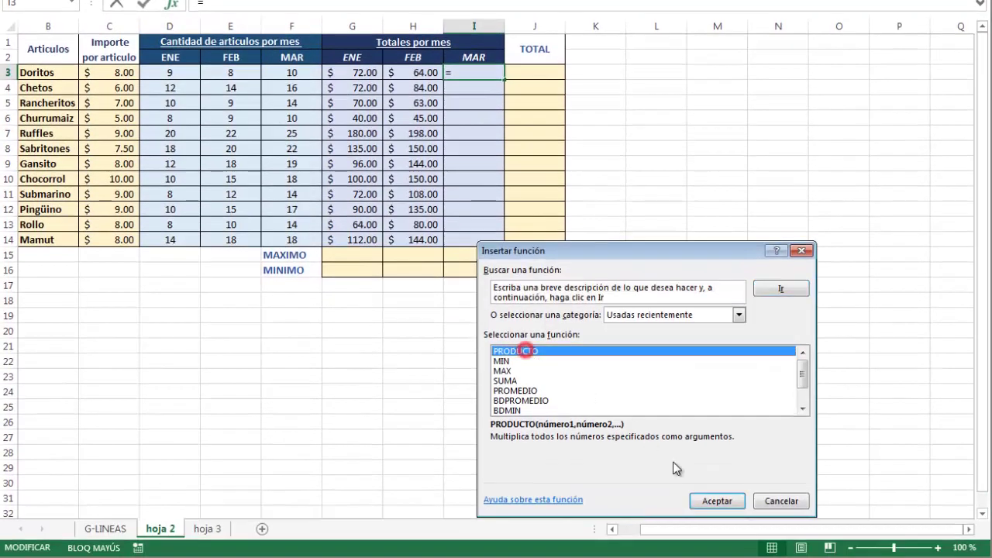
click(717, 508)
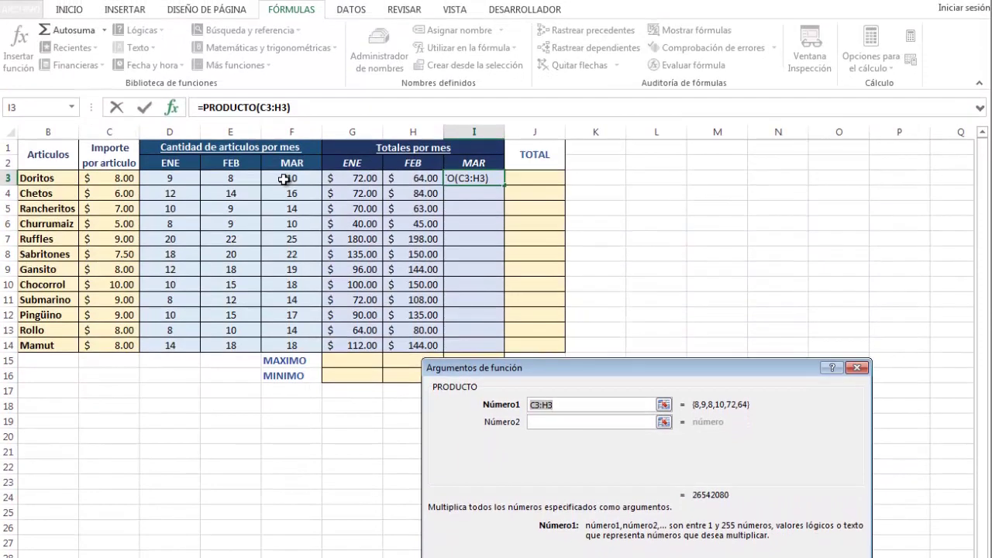
click(285, 179)
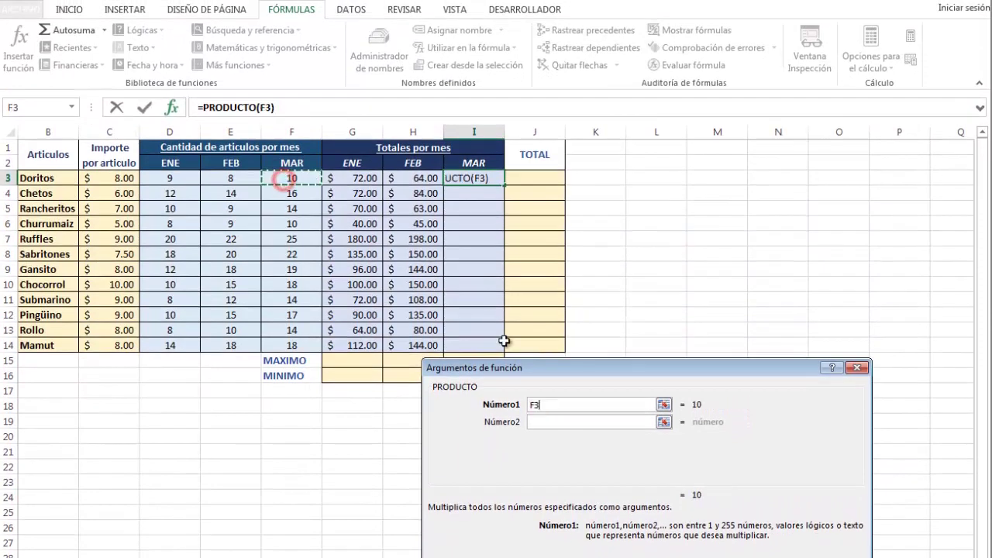
key(Tab)
click(107, 179)
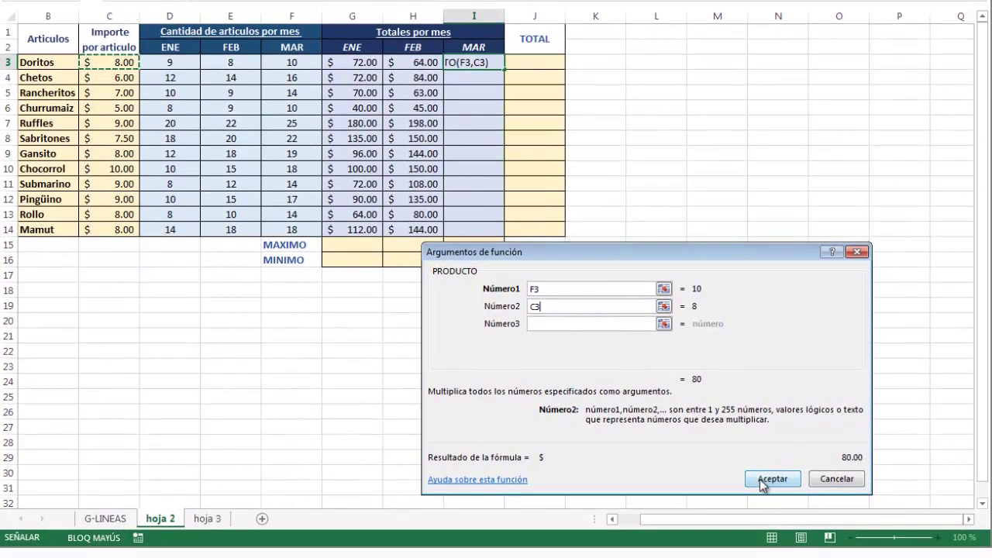
click(759, 557)
Insert the PRODUCTO function in I4 for the March total of Chetos, with F4 as its first argument
click(475, 79)
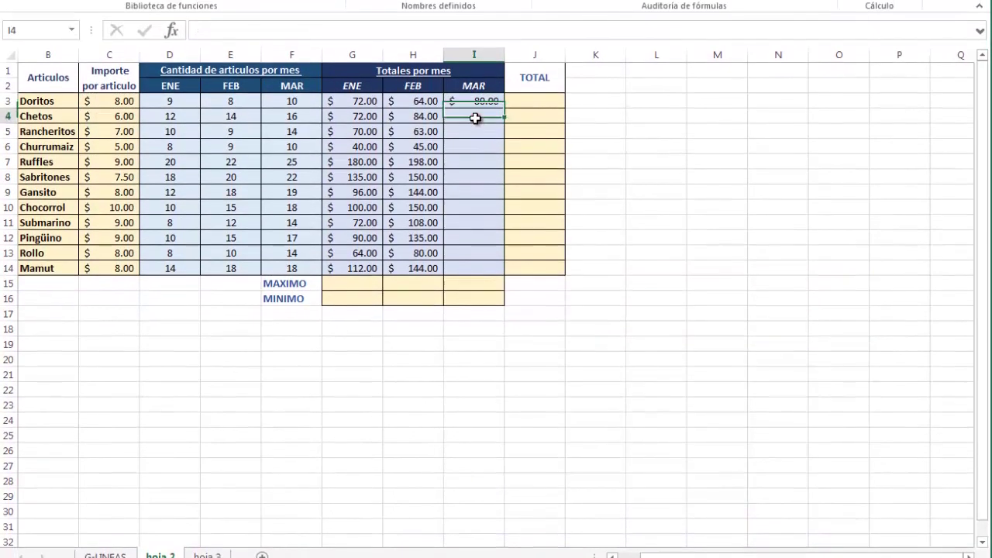
click(15, 59)
click(572, 454)
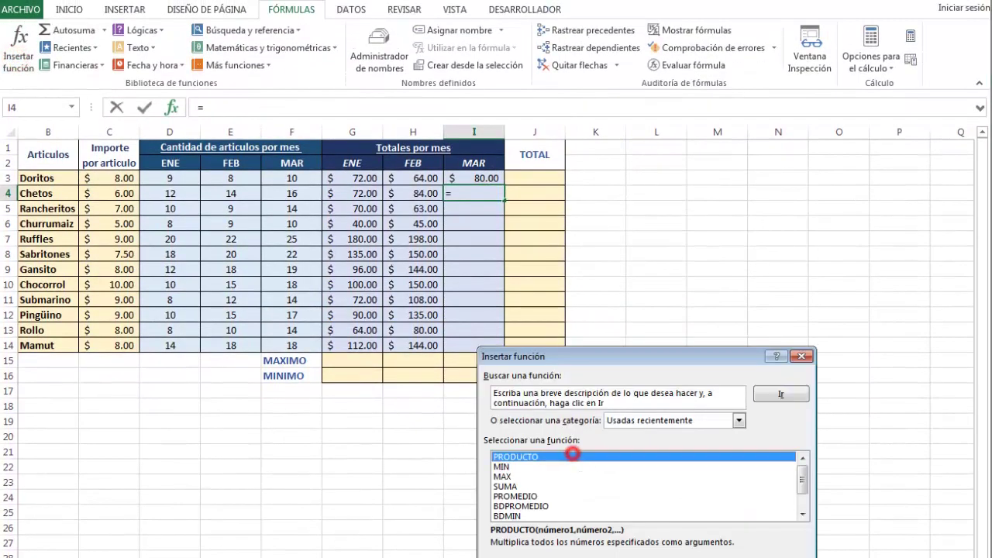
click(719, 557)
click(294, 193)
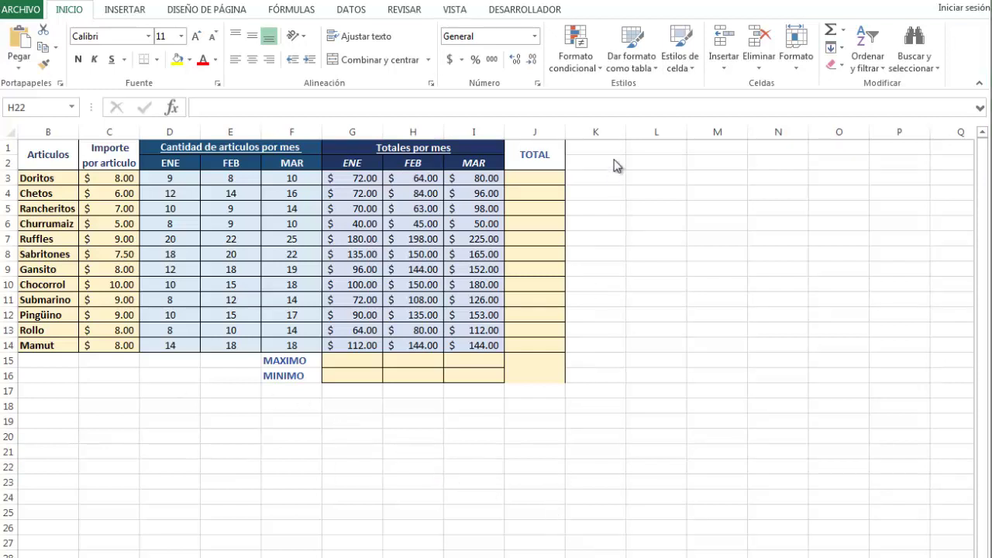
Calculate the overall total of Doritos in J3 by inserting the SUMA function with the range G3:I3
click(664, 263)
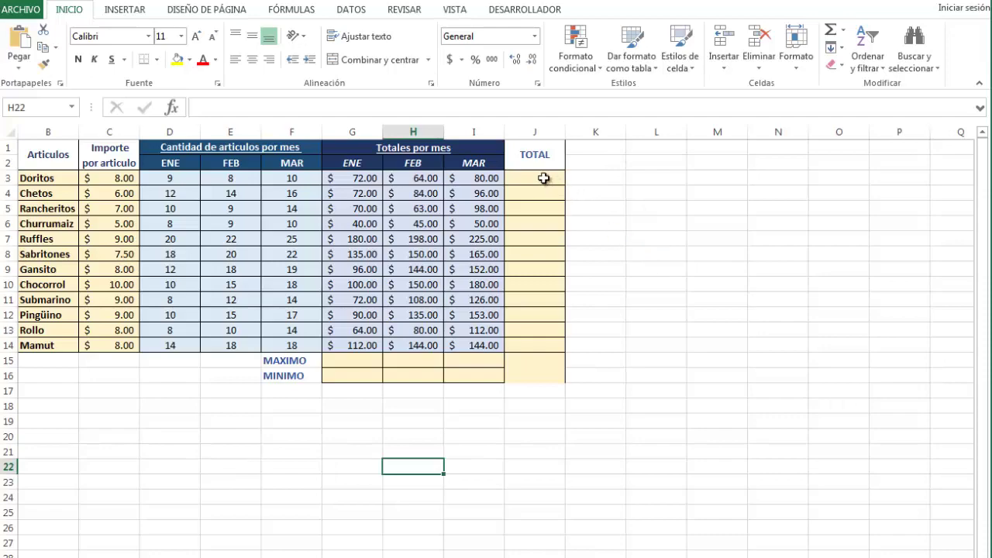
click(544, 178)
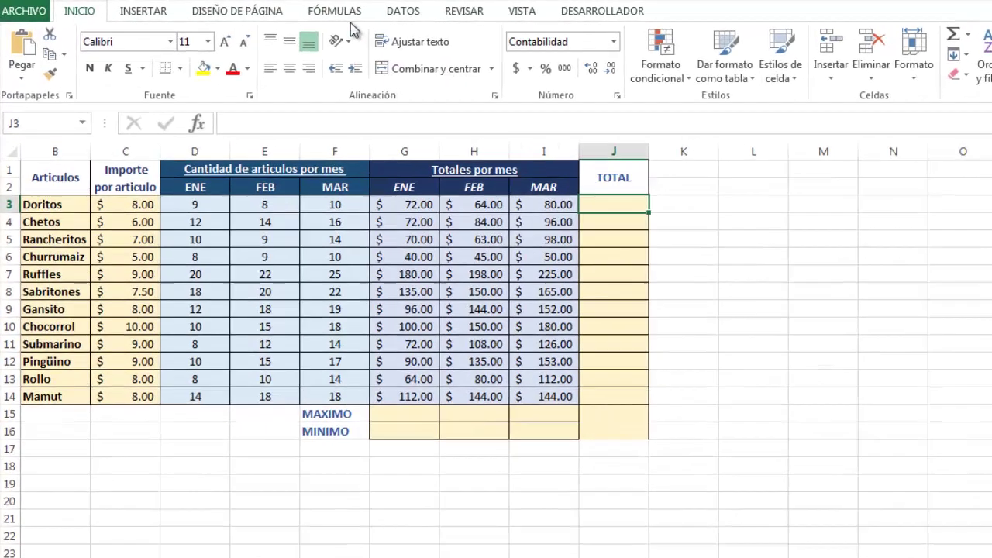
click(307, 13)
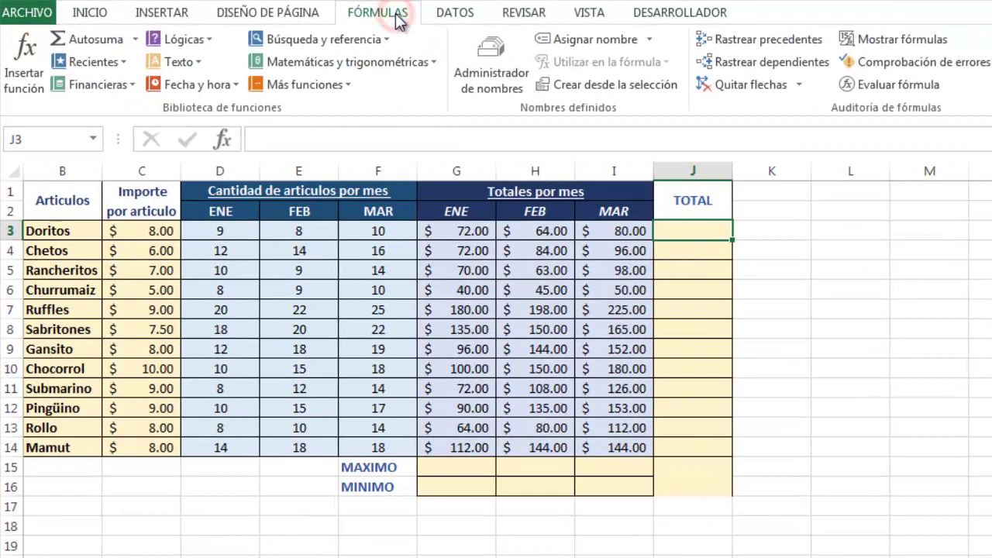
click(34, 82)
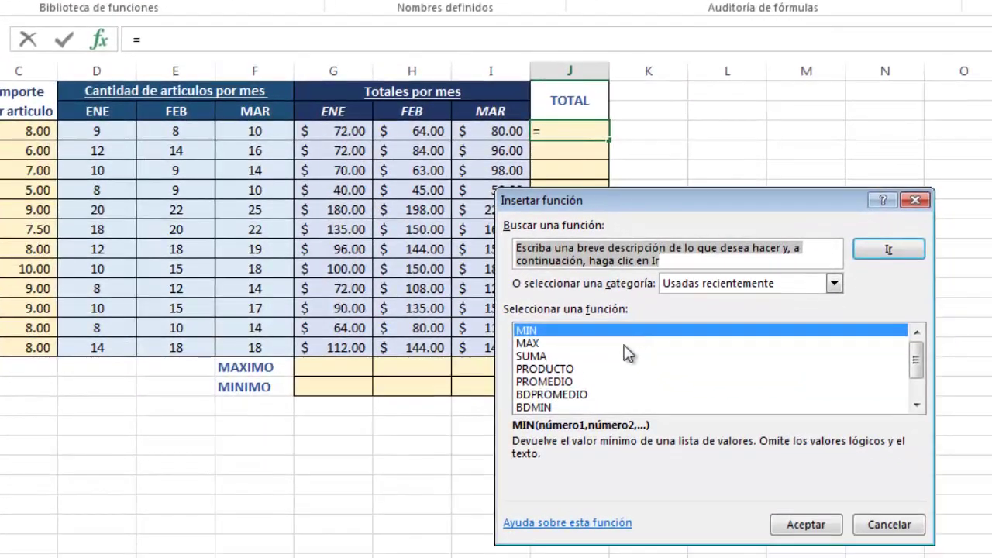
click(530, 357)
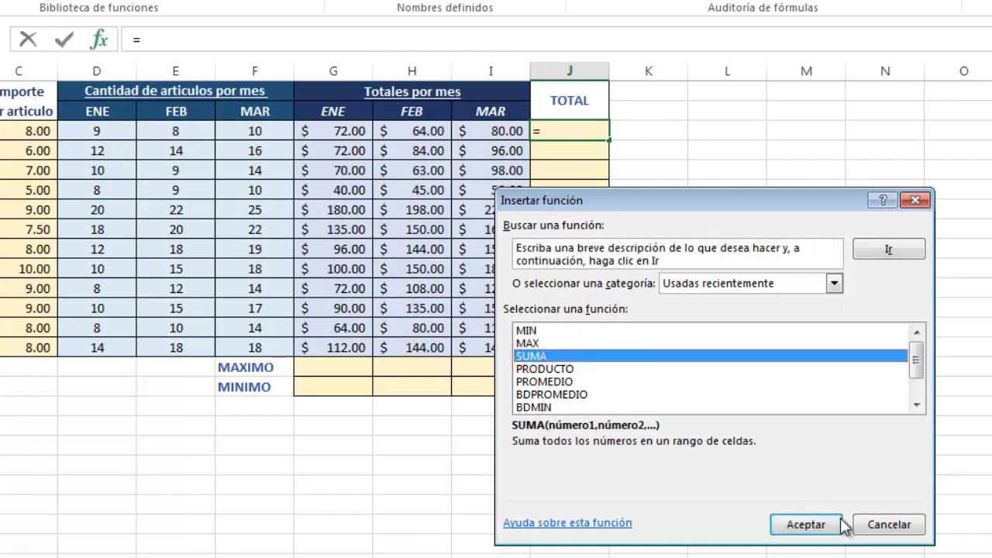
click(806, 525)
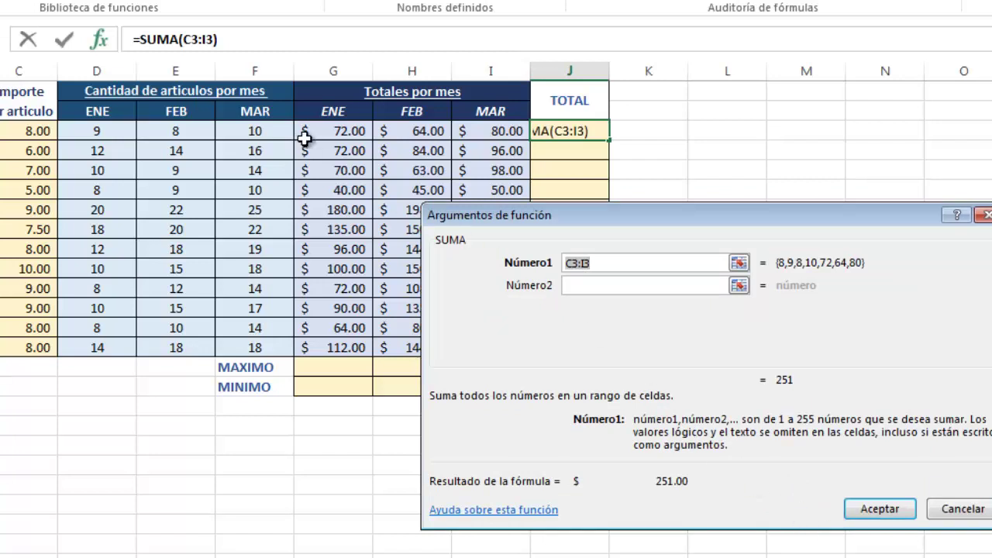
drag(310, 129, 495, 136)
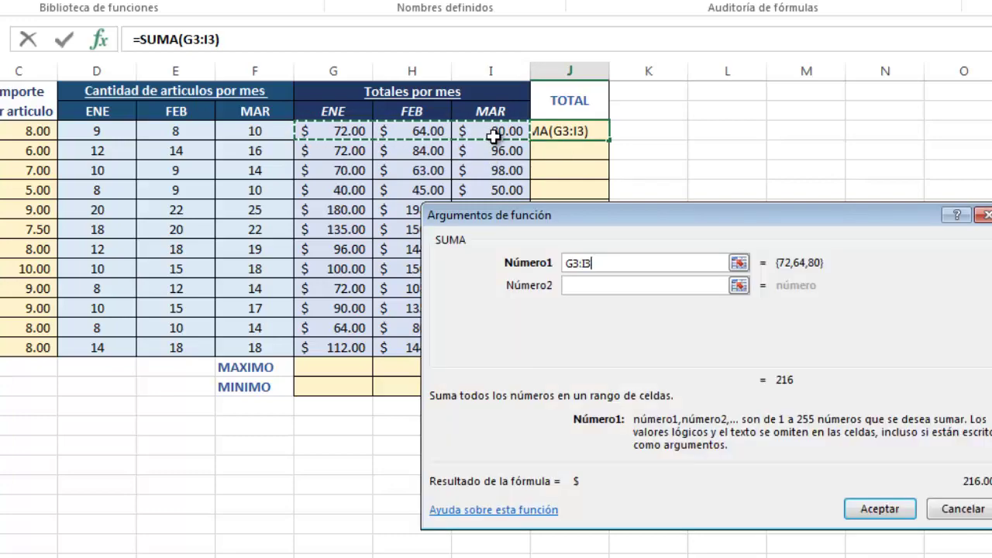
click(892, 511)
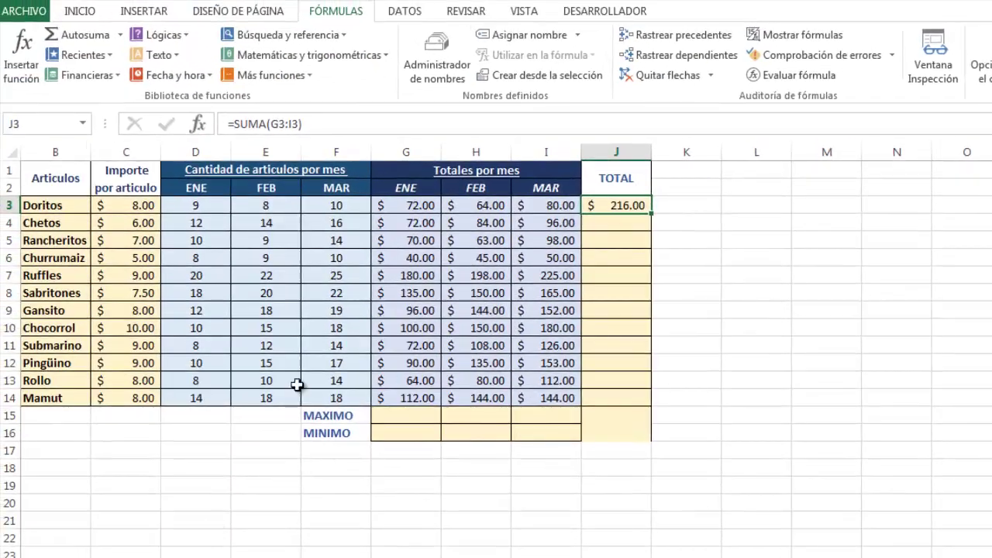
Calculate the overall total of Chetos in J4 by inserting the SUMA function with the range G4:I4
click(626, 225)
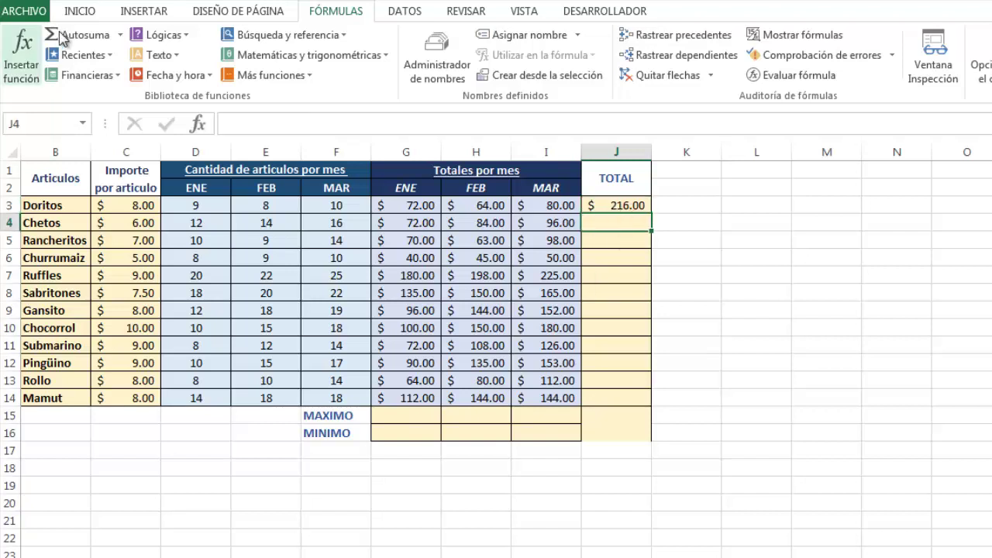
click(16, 48)
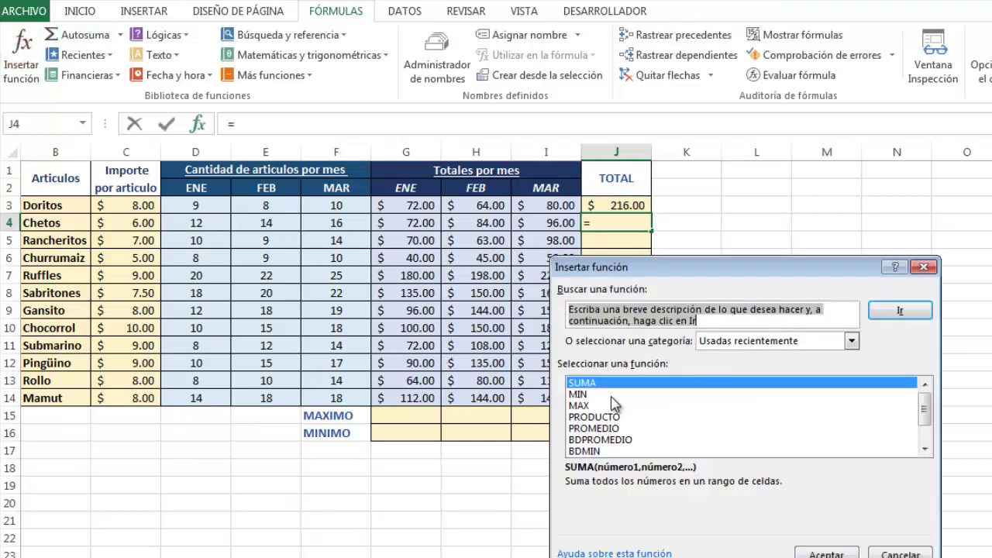
click(826, 554)
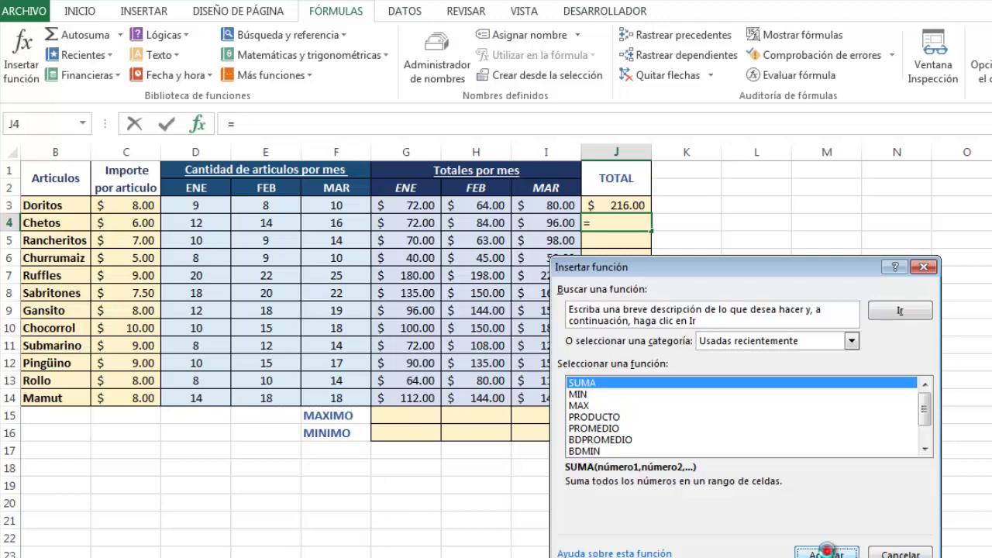
drag(392, 222, 567, 222)
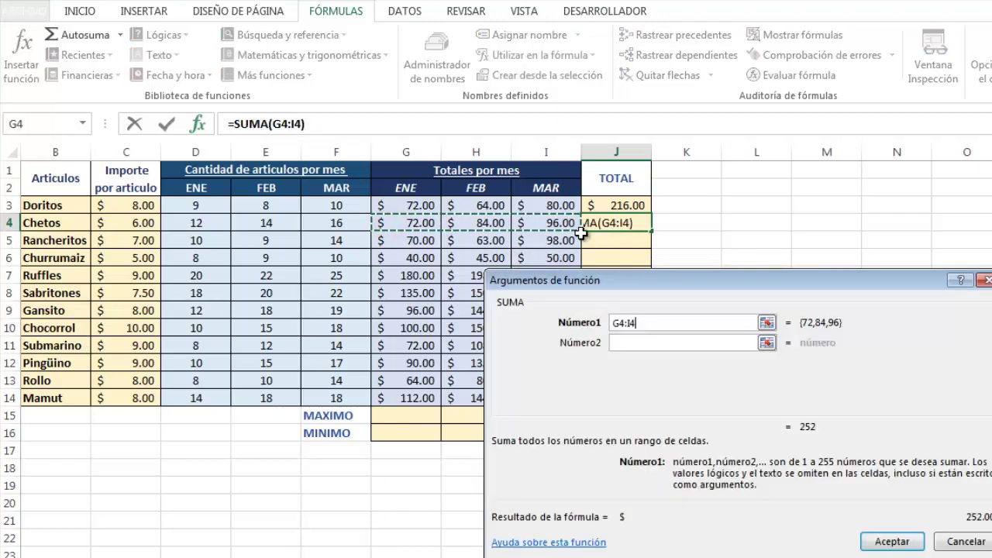
click(885, 545)
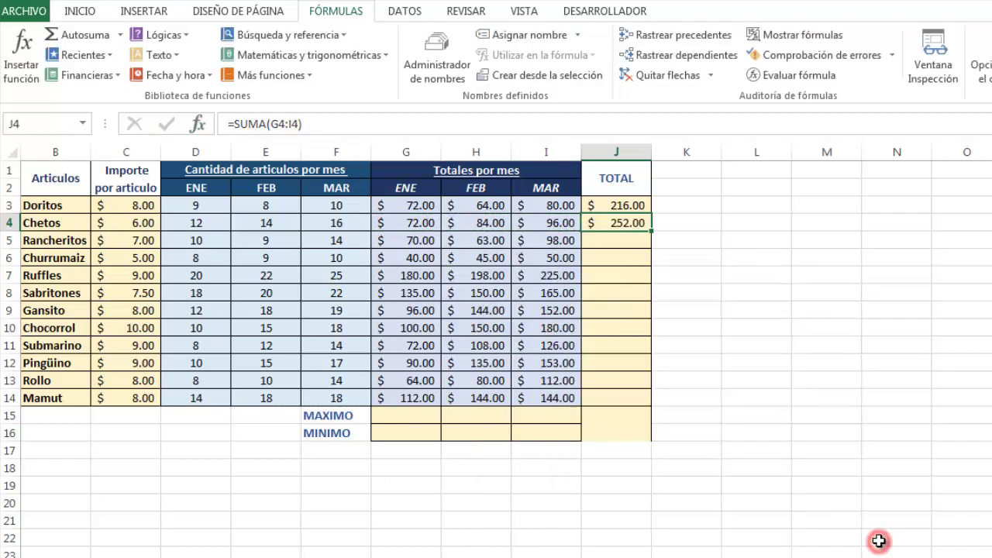
Insert the SUMA function in J5 with the range G5:I5 and fill the formula down to J14
click(630, 239)
click(22, 56)
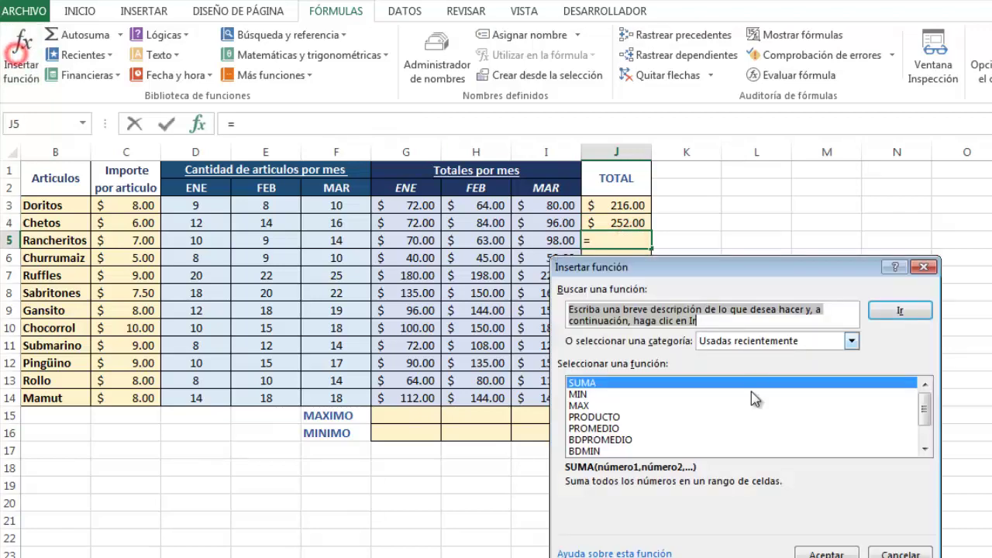
double_click(603, 382)
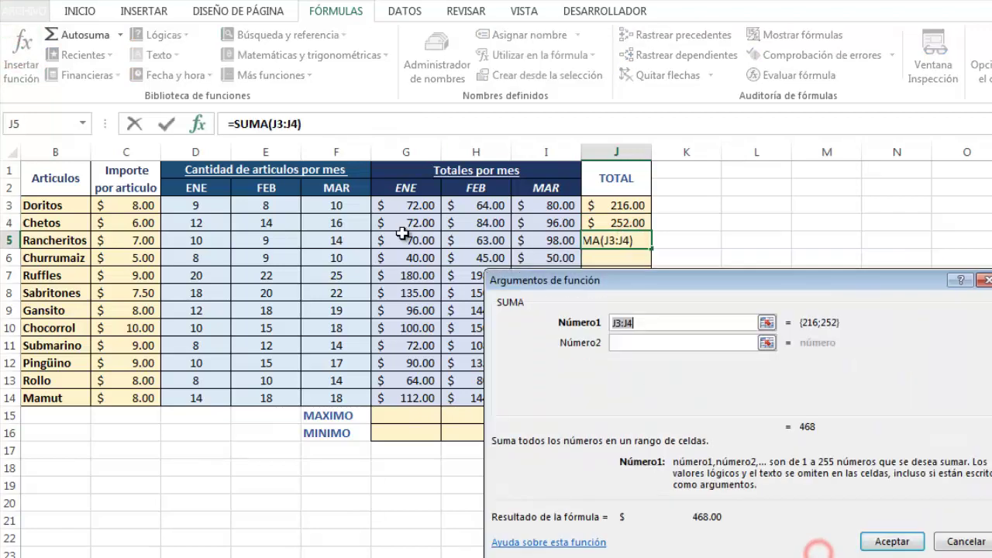
drag(397, 240, 554, 241)
click(879, 537)
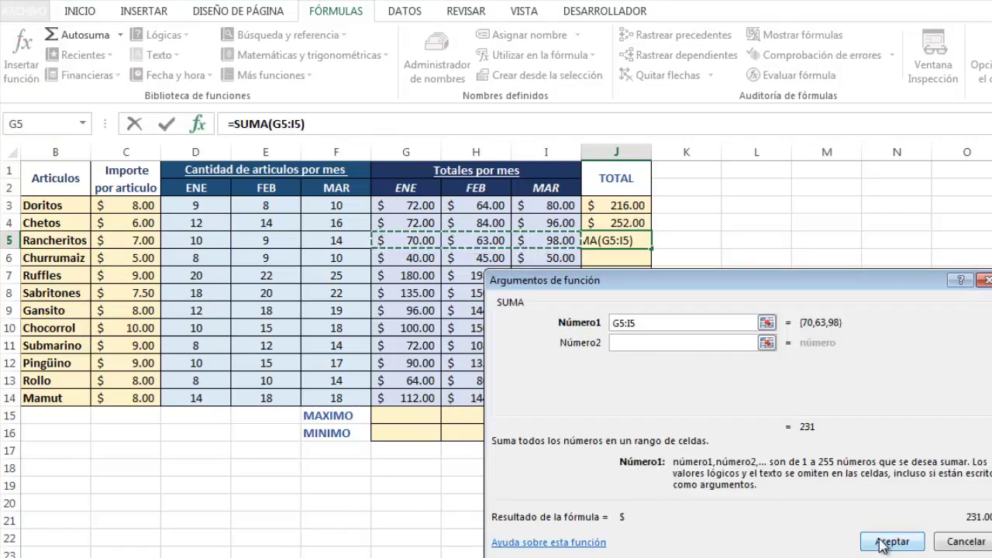
double_click(651, 248)
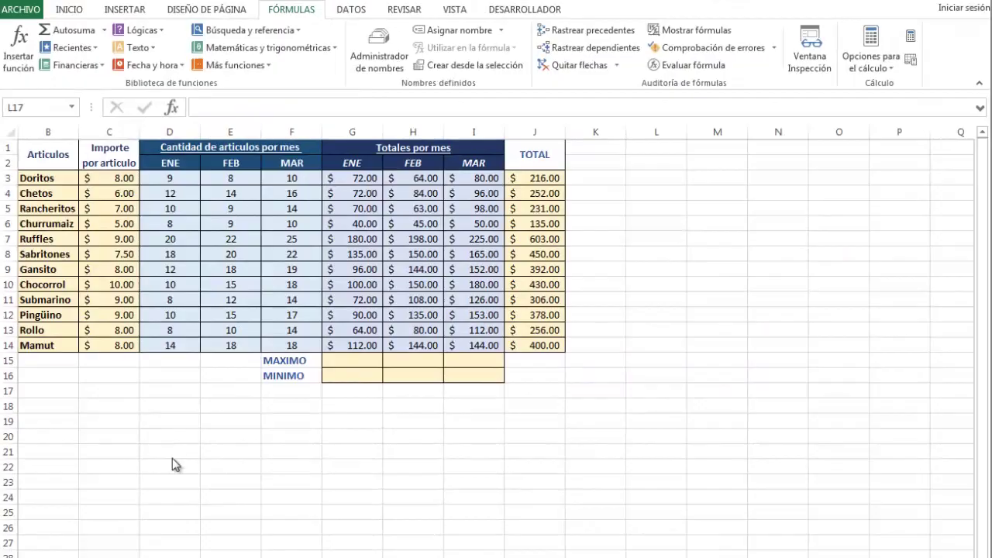
click(172, 458)
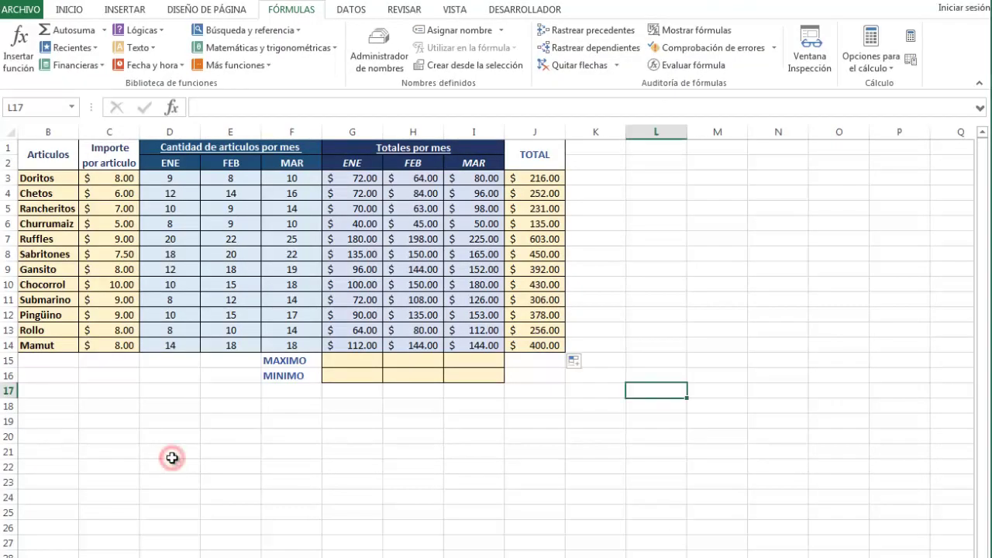
Calculate the January maximum in G15 by inserting the MAX function with the range G3:G14
click(347, 359)
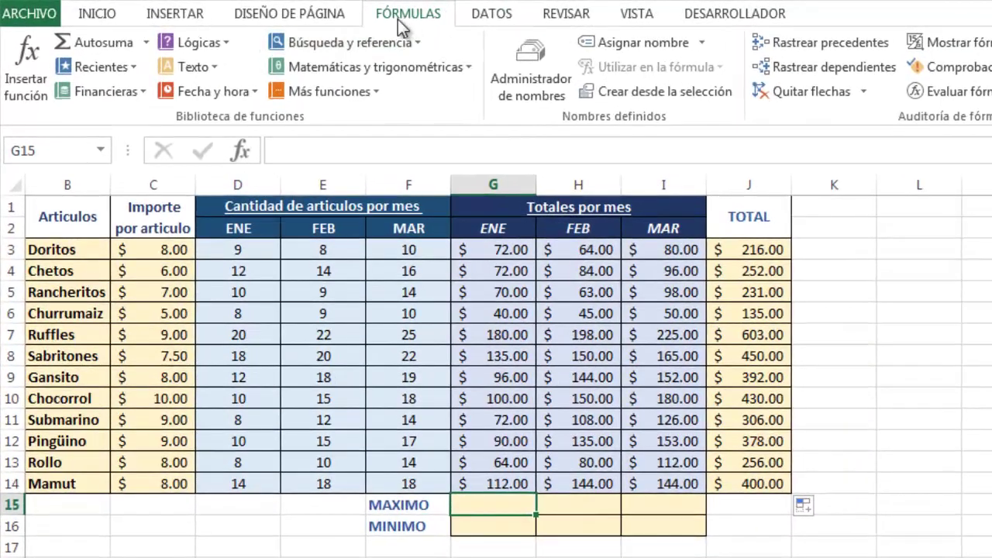
click(39, 93)
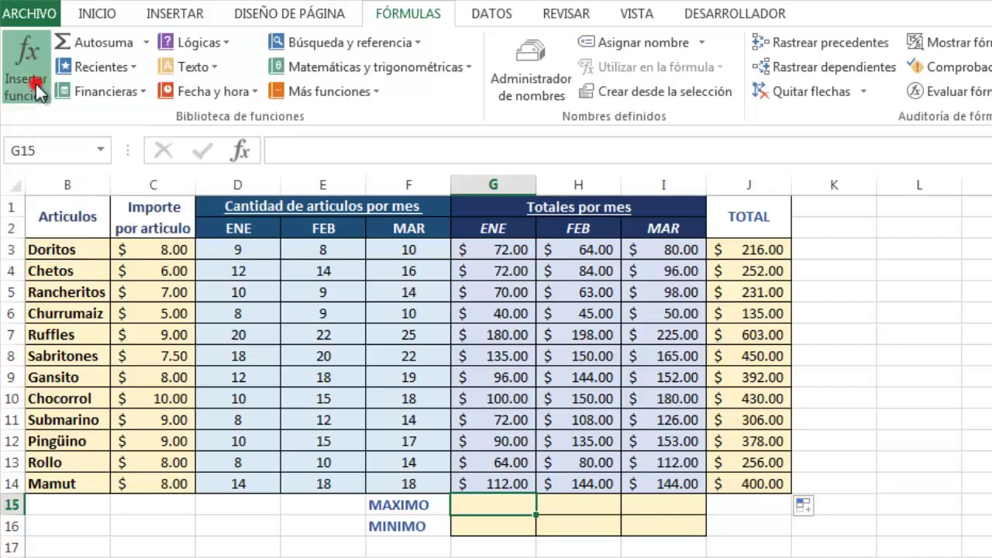
drag(907, 502, 899, 332)
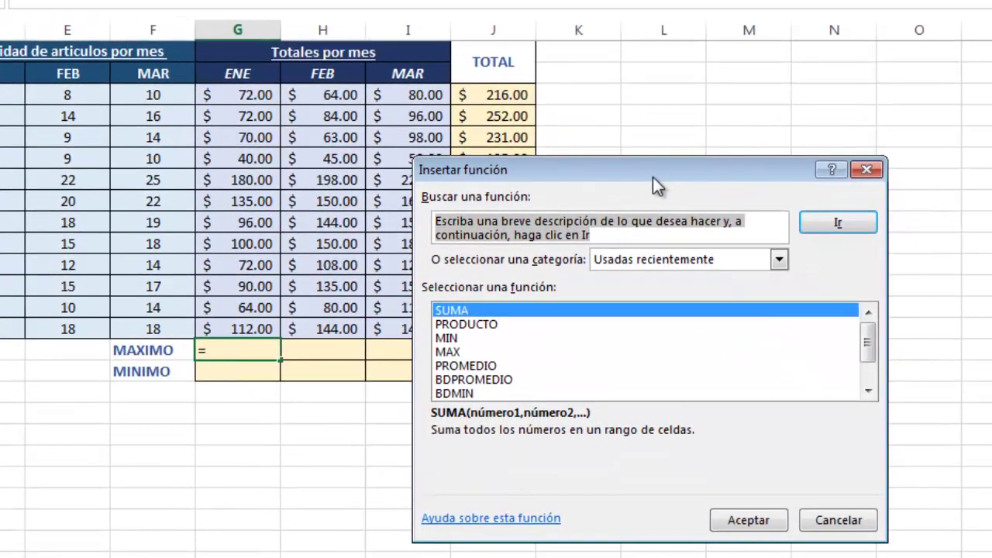
click(454, 353)
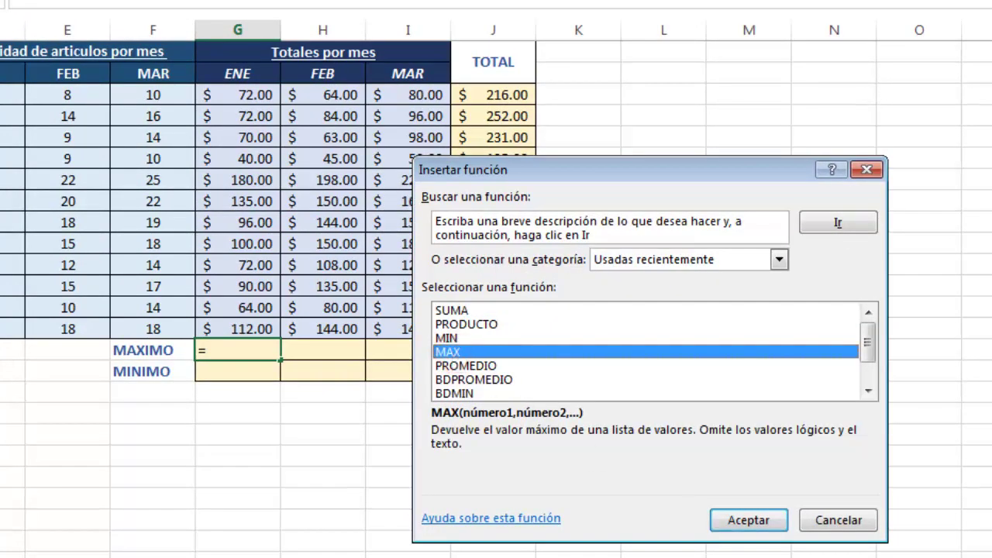
click(748, 521)
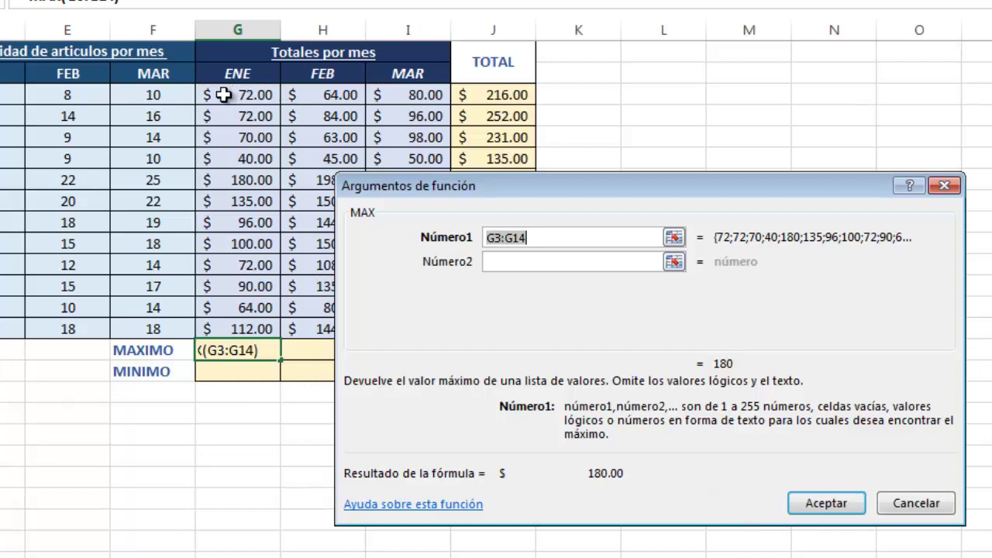
drag(224, 95, 209, 326)
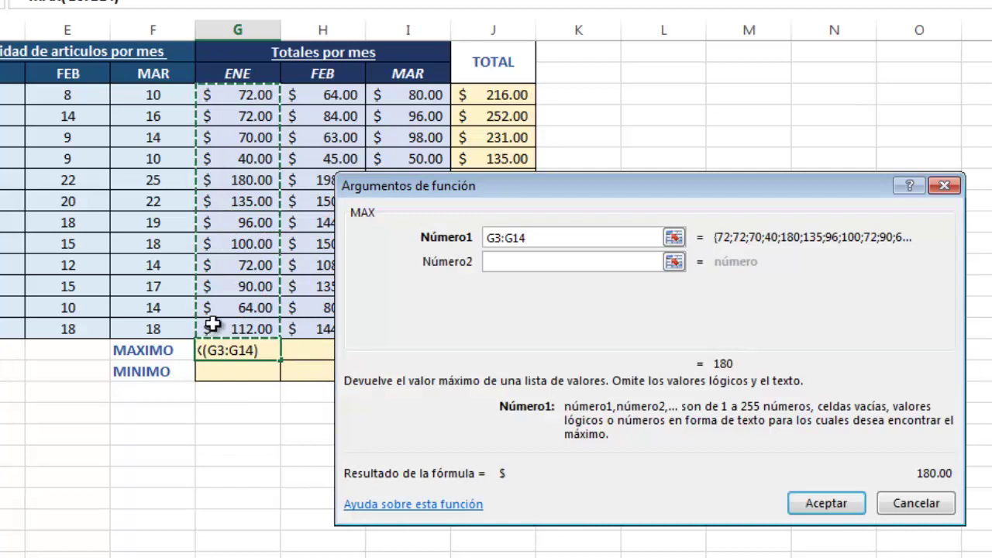
click(815, 504)
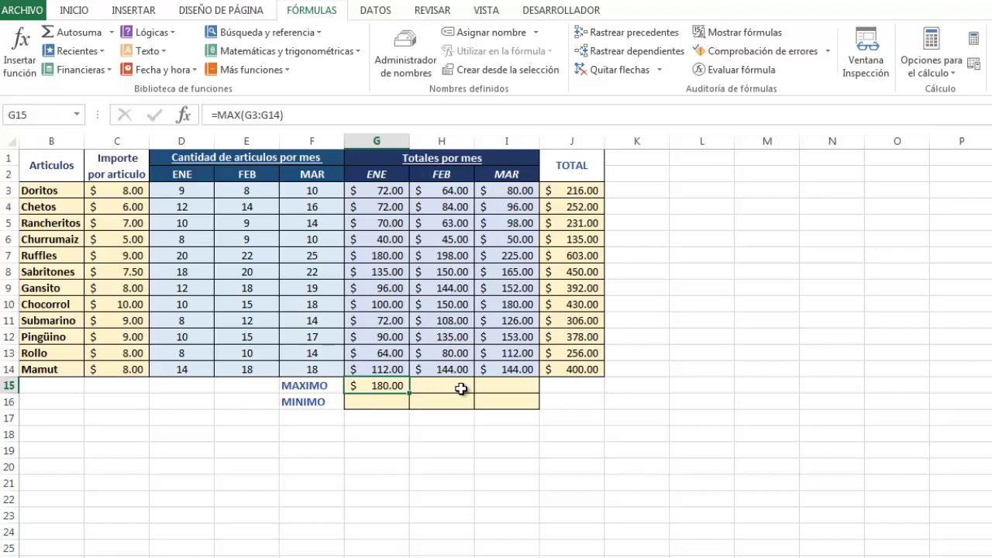
Calculate the February maximum in H15 by inserting the MAX function with the range H3:H14
click(461, 388)
click(20, 53)
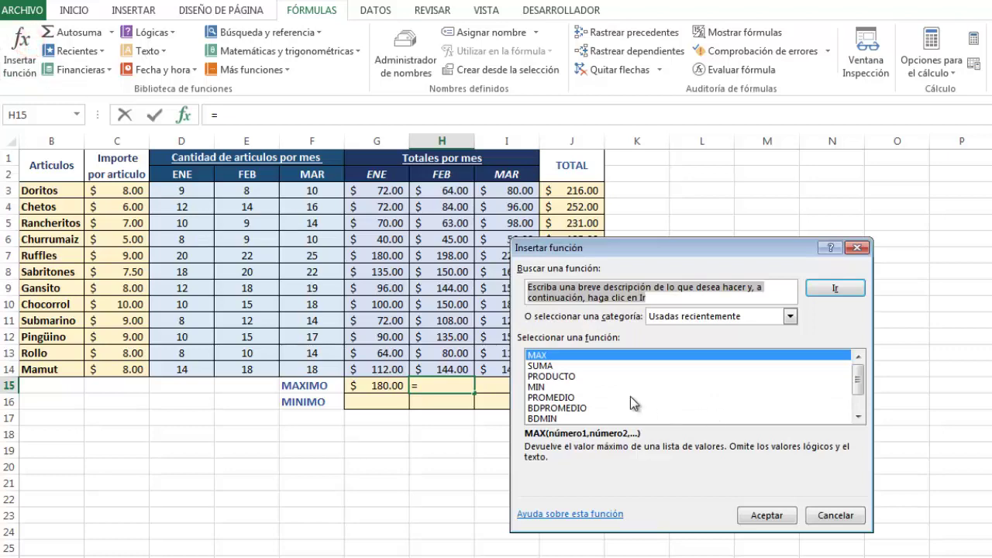
click(564, 358)
click(767, 515)
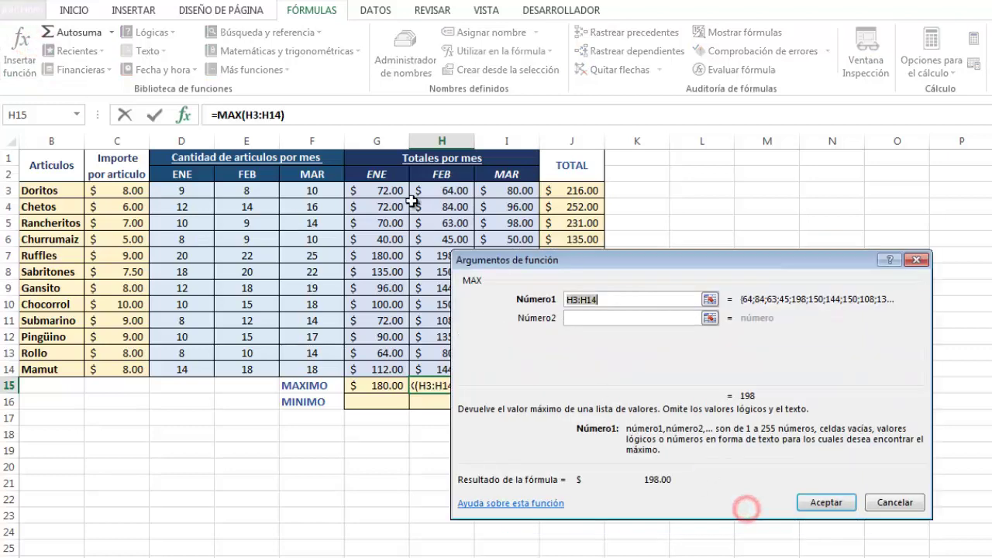
drag(427, 191, 421, 369)
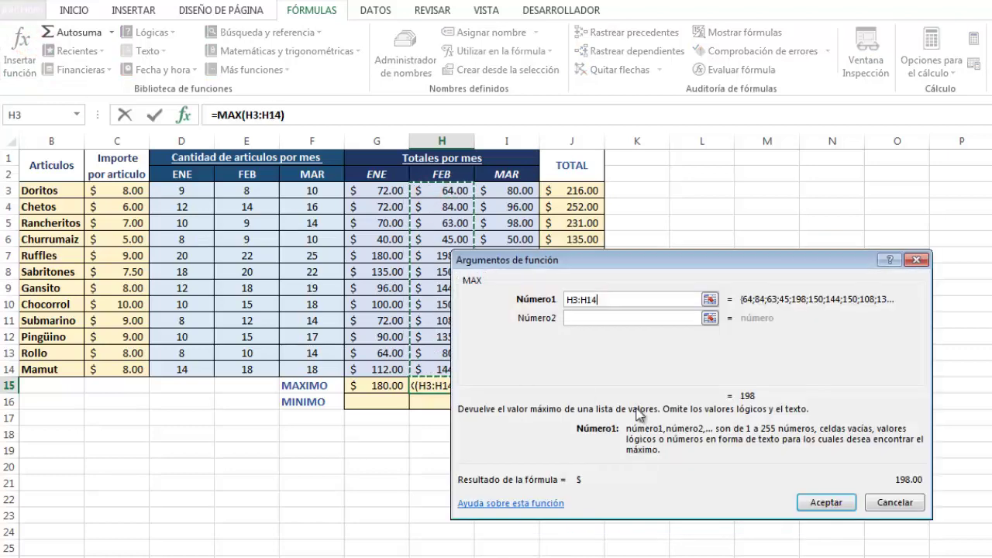
click(826, 502)
Calculate the March maximum in I15 by inserting the MAX function with the range I3:I14
click(501, 385)
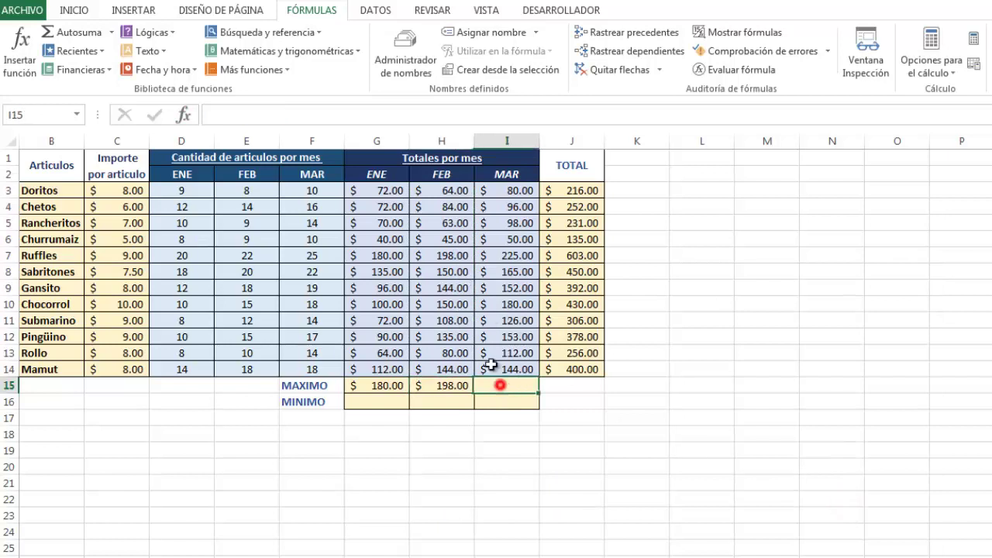
click(22, 42)
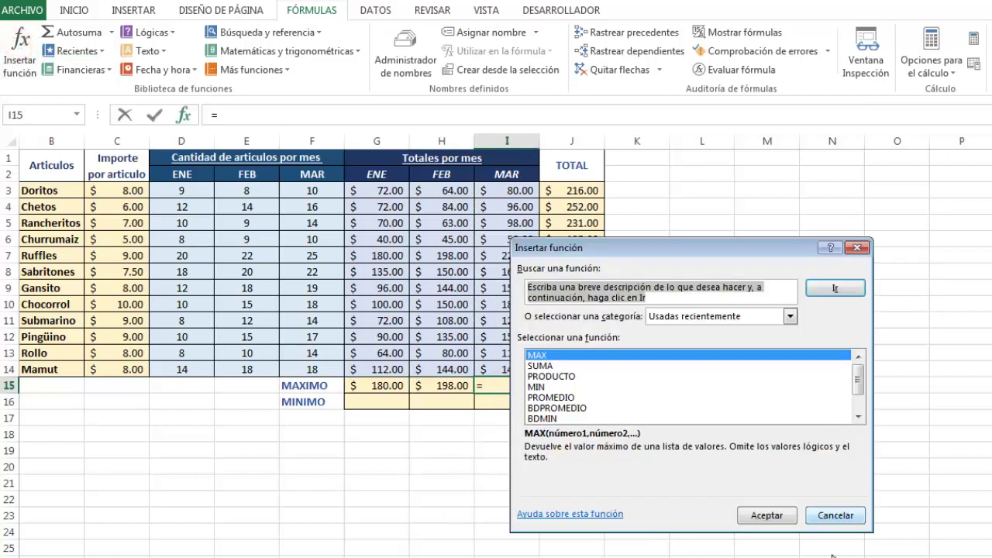
click(767, 515)
drag(489, 192, 488, 370)
click(828, 504)
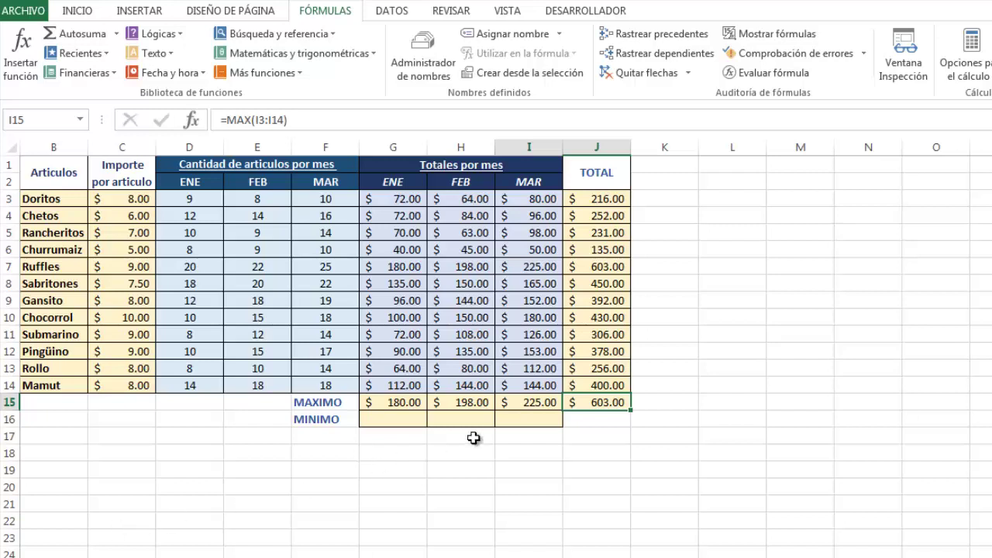
click(419, 451)
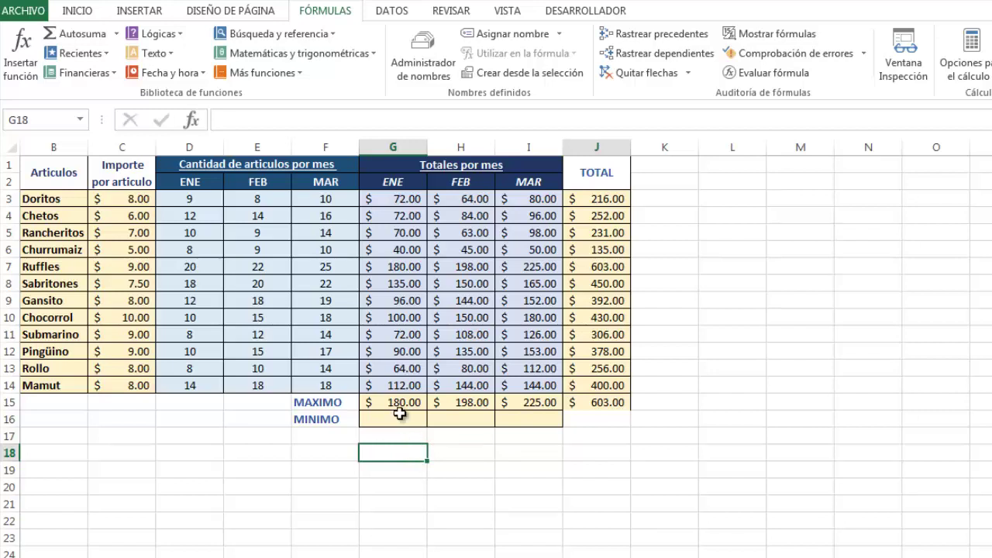
Calculate the January minimum in G16 by inserting the MIN function with the range G3:G14
double_click(399, 418)
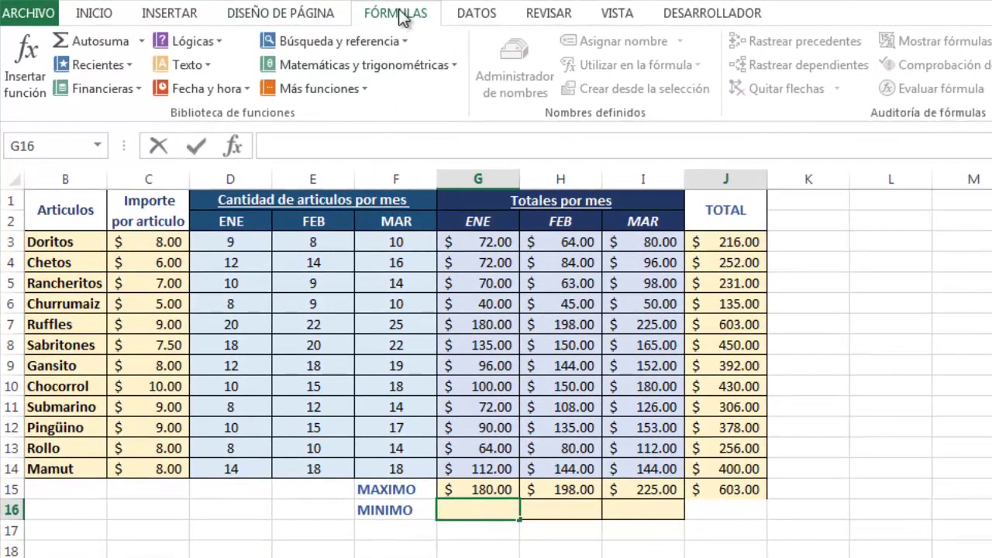
click(31, 84)
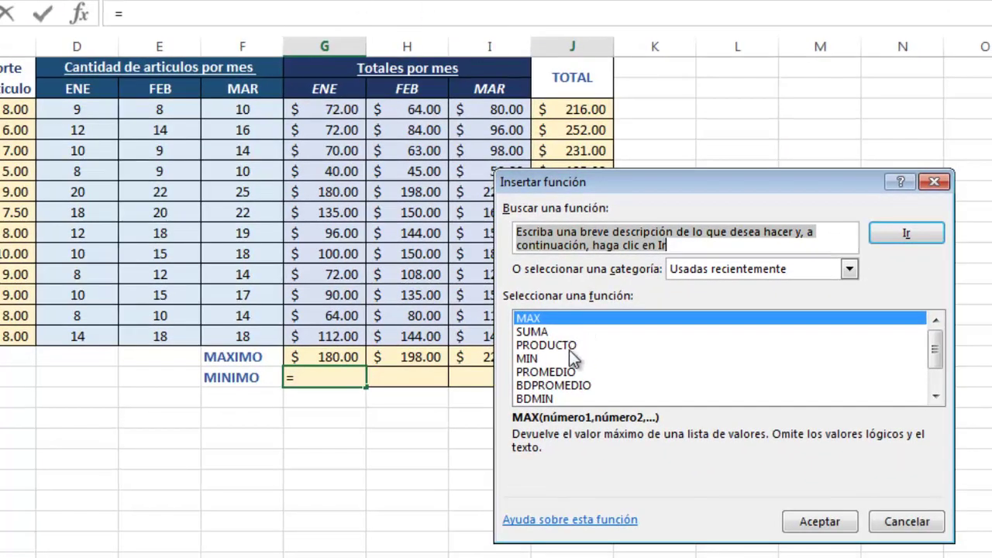
click(543, 359)
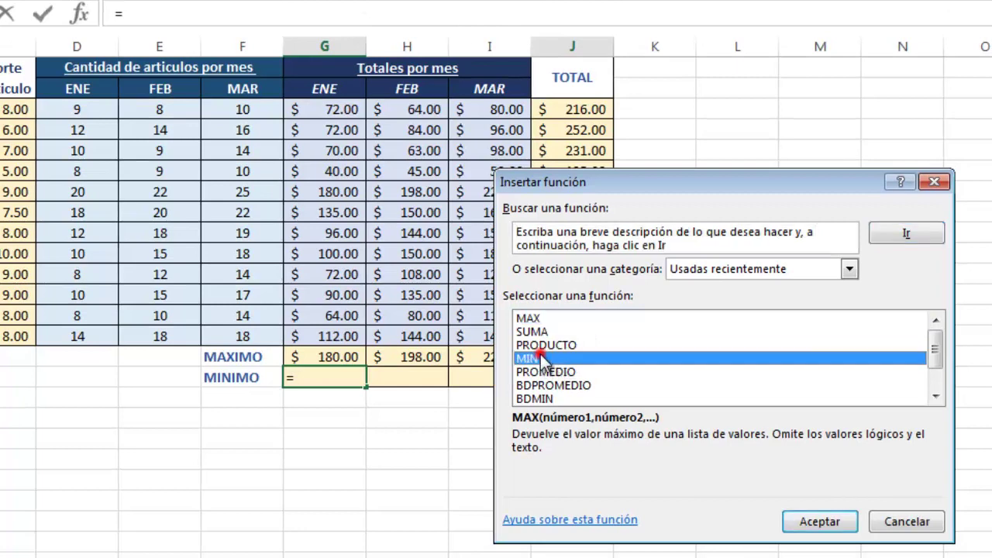
click(818, 521)
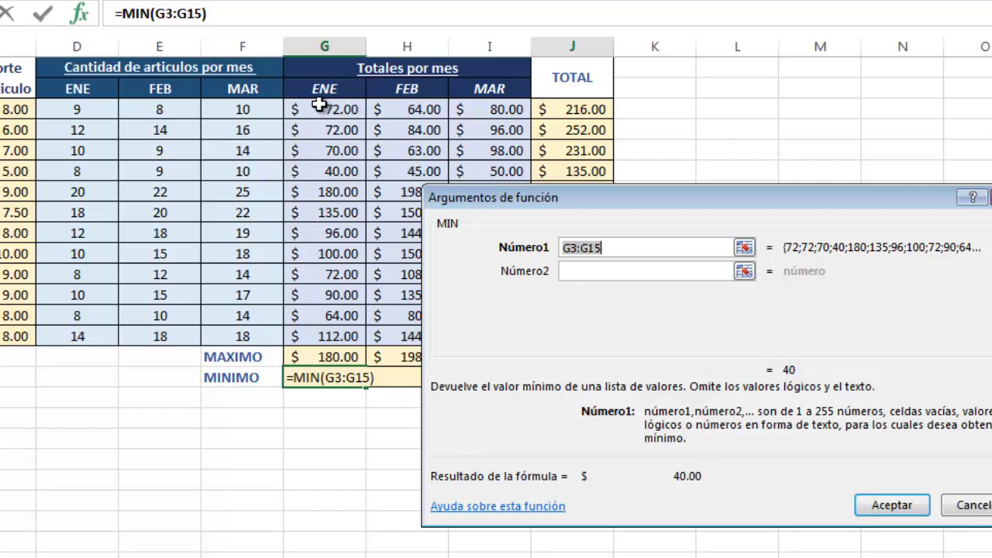
click(319, 107)
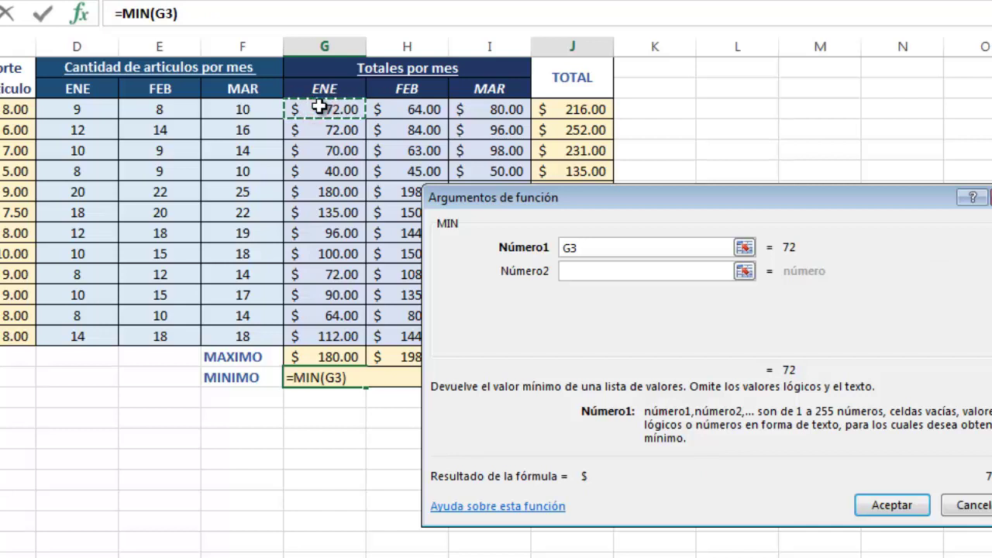
drag(321, 105, 330, 336)
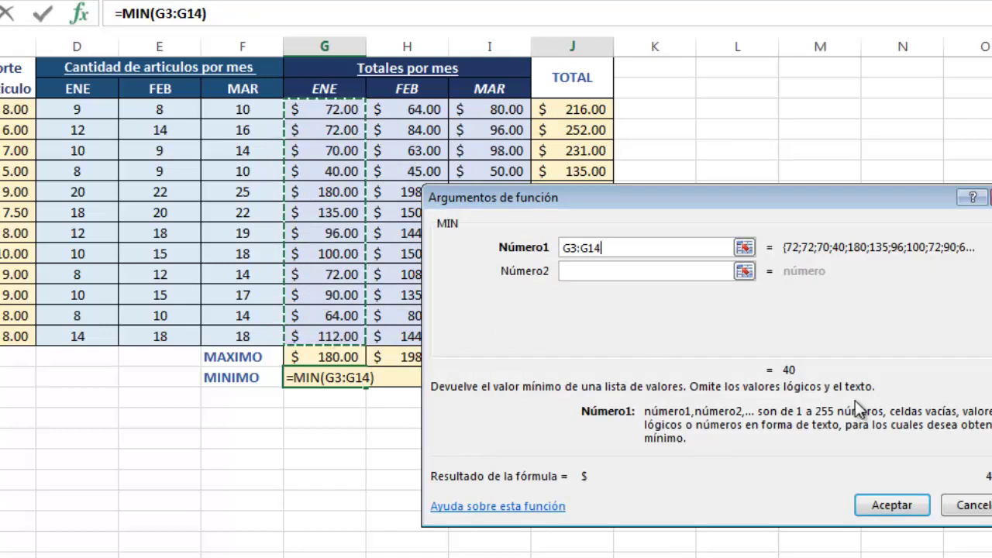
click(893, 508)
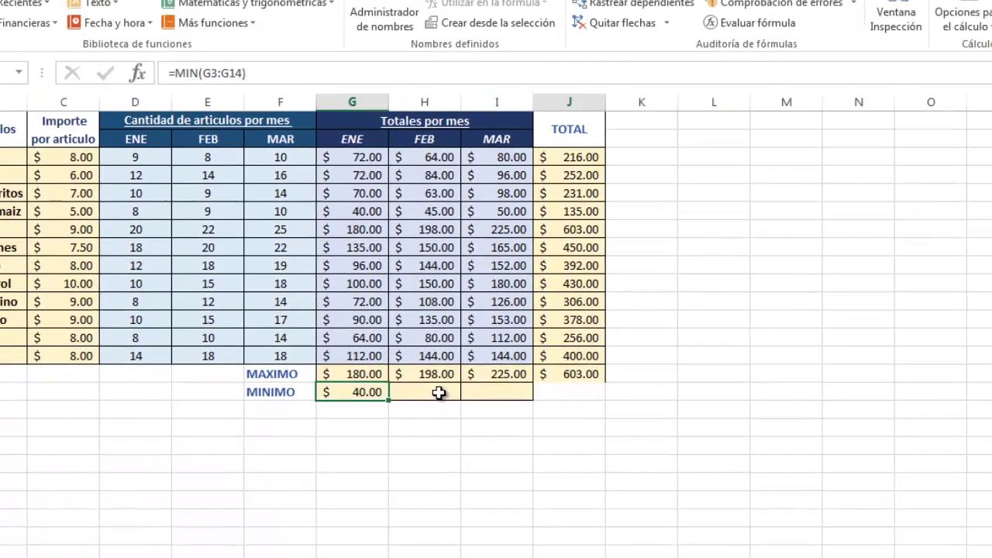
Calculate the February minimum in H16 by inserting the MIN function with the range H3:H14
click(423, 378)
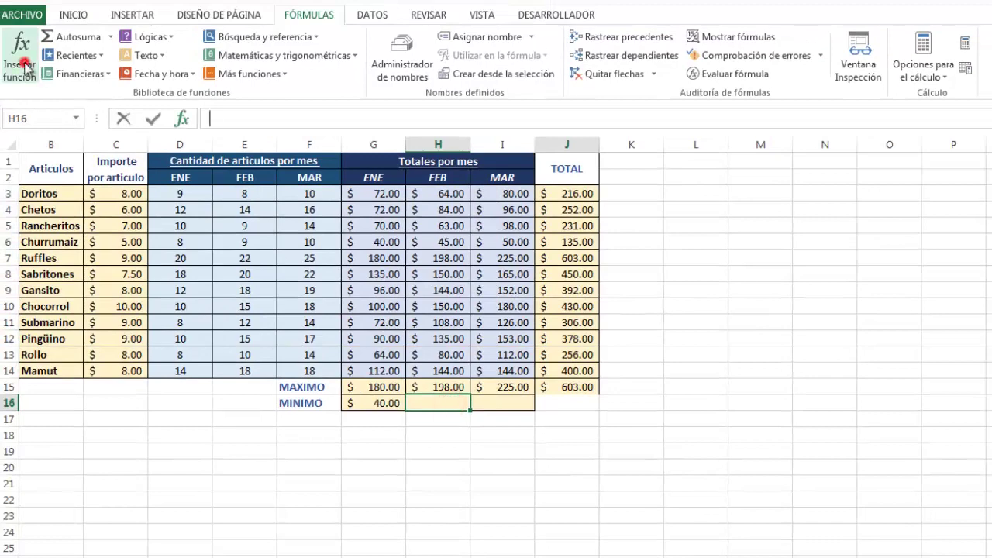
click(21, 54)
click(535, 356)
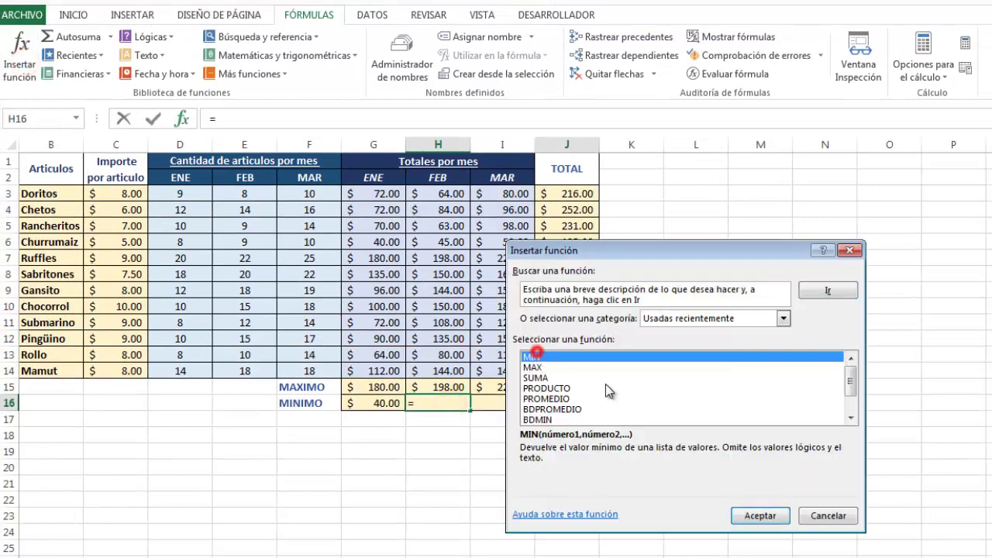
click(763, 515)
drag(452, 196, 455, 370)
click(820, 508)
Calculate the March minimum in I16 by inserting the MIN function with the range I3:I14
click(512, 403)
click(9, 48)
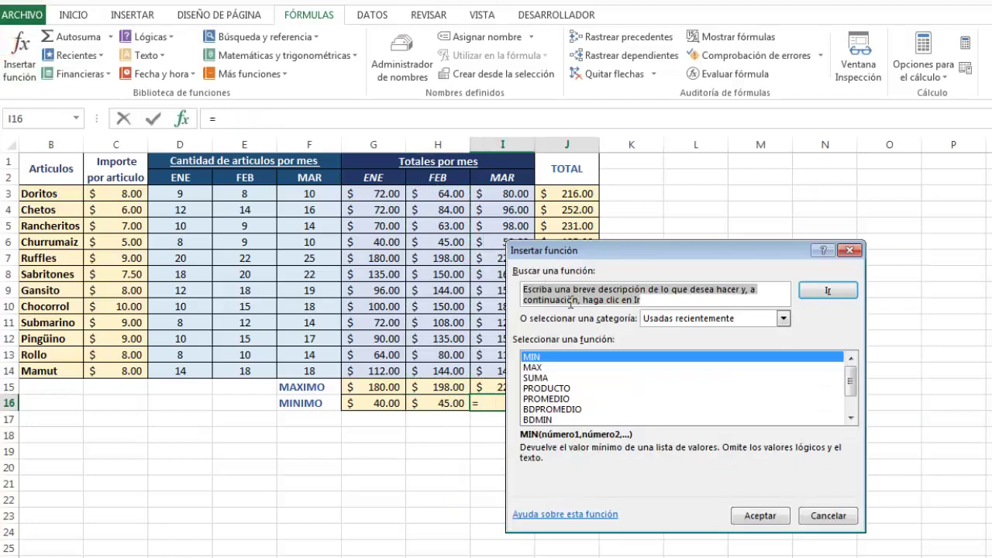
click(542, 356)
click(760, 515)
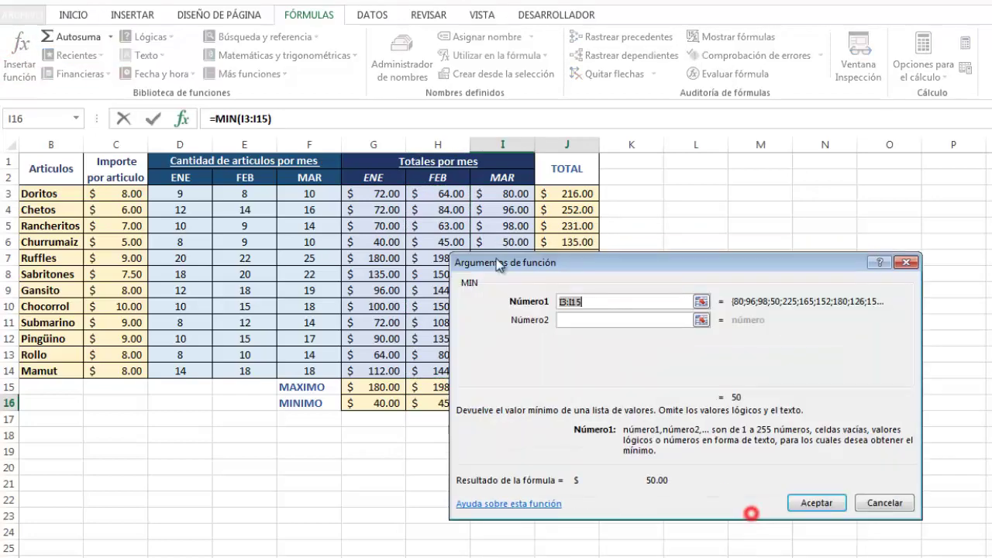
drag(500, 196, 525, 372)
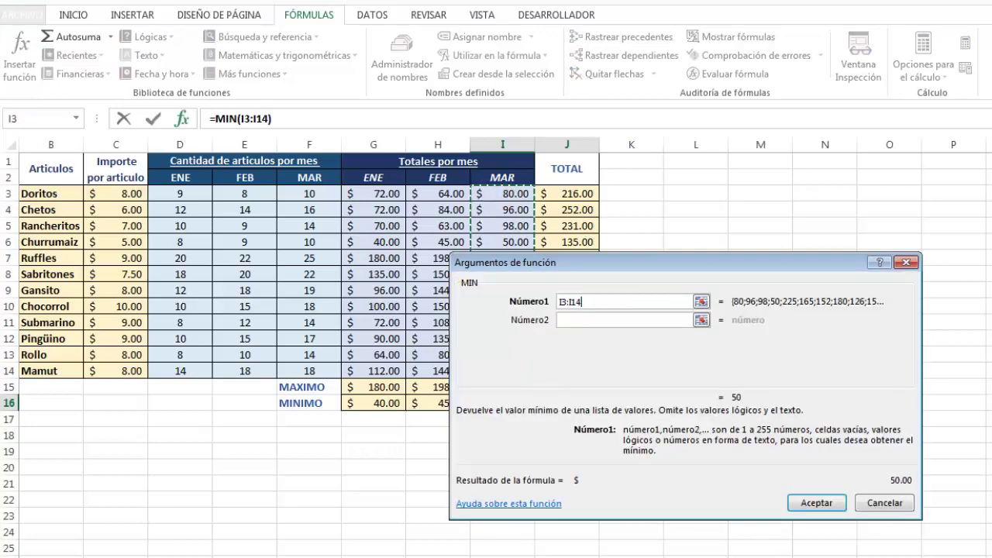
click(819, 503)
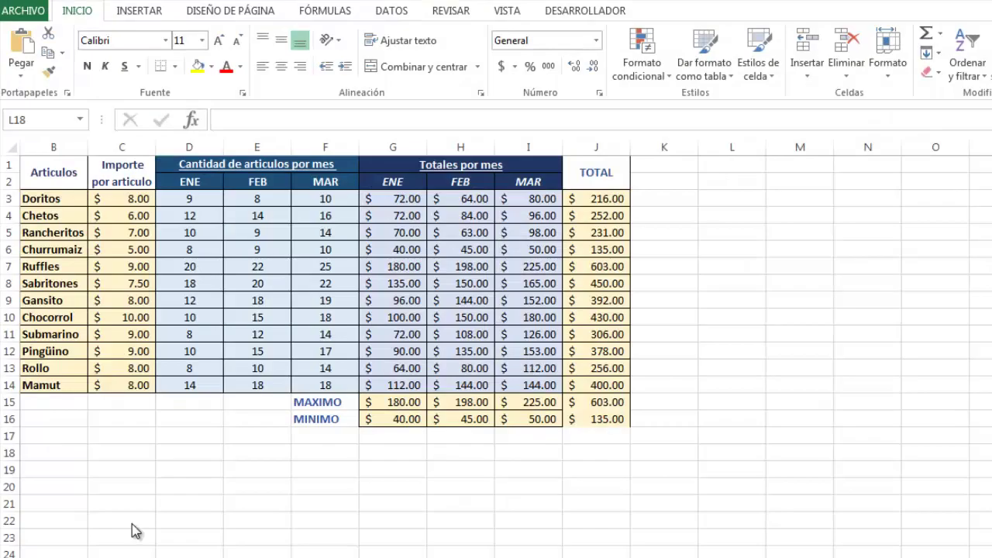
Insert a 2-D clustered bar chart of the monthly totals G3:I14 and place it below the table
click(386, 194)
drag(386, 194, 519, 385)
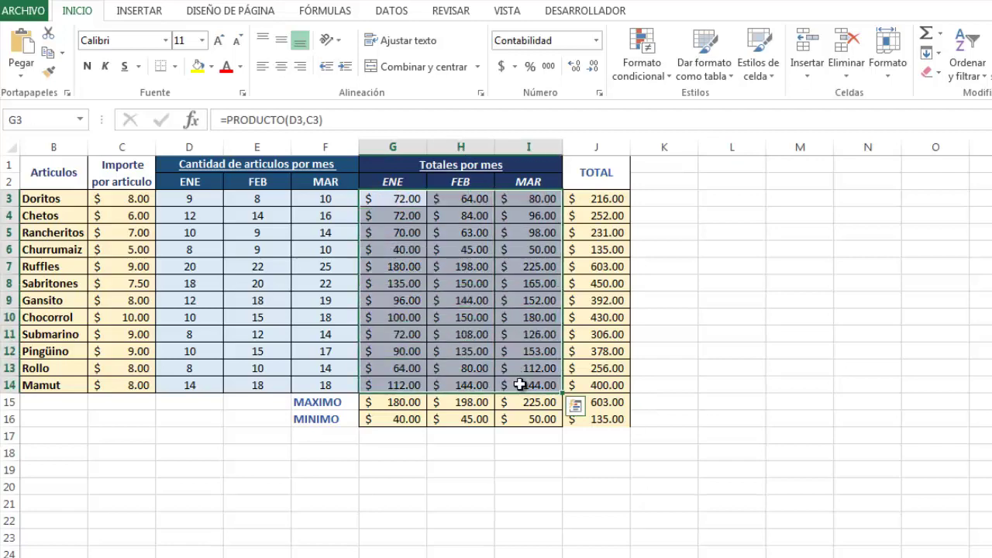
click(134, 15)
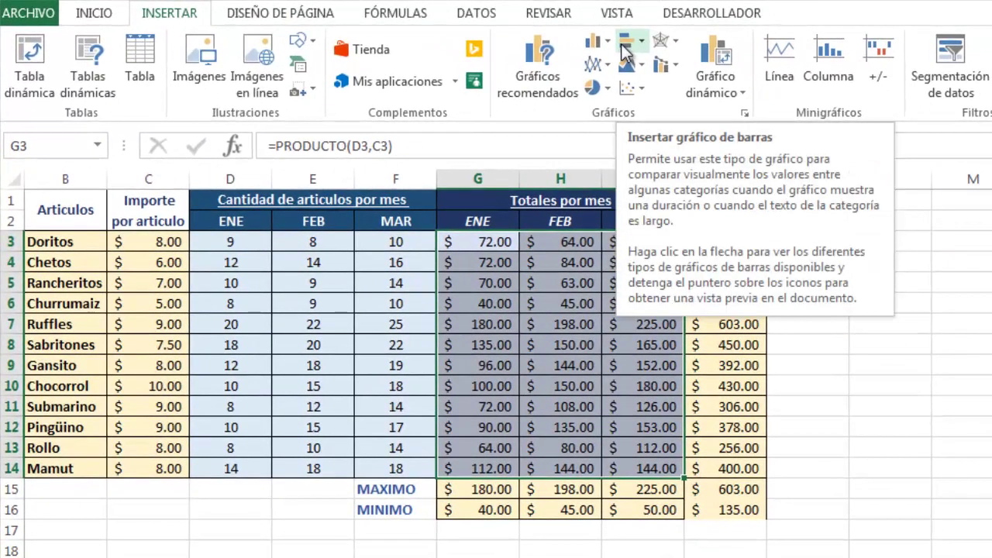
click(622, 43)
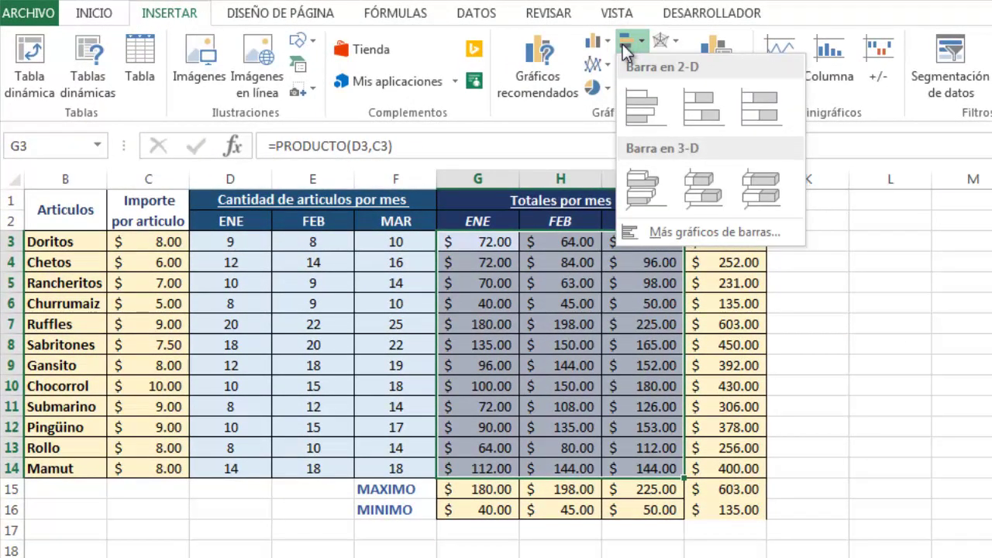
click(642, 106)
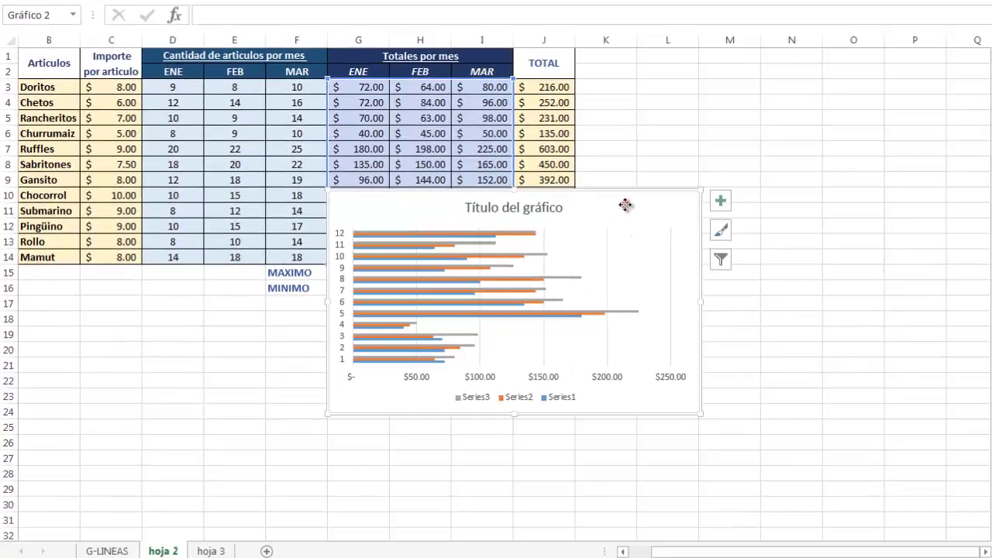
drag(624, 205, 424, 312)
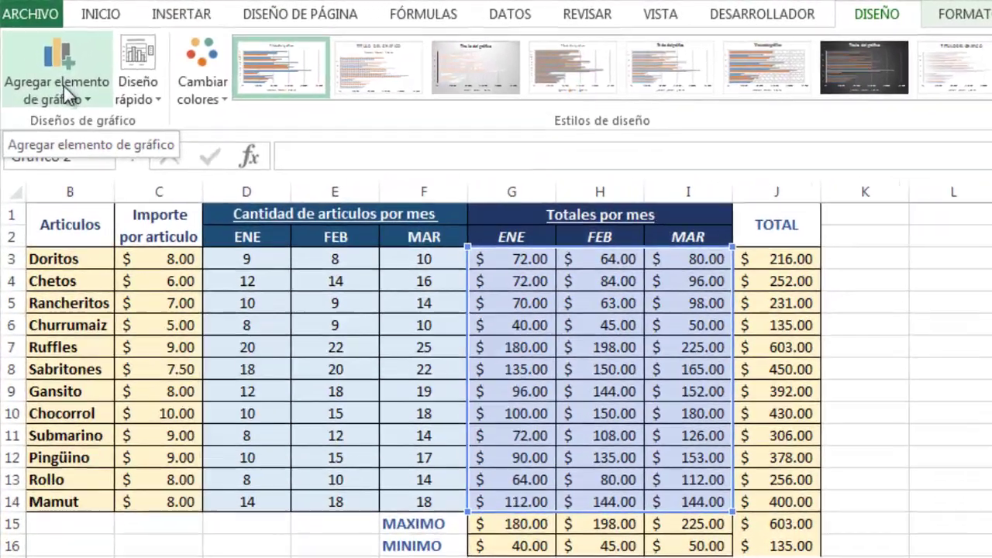
Set the bar chart's title above the plot to "Total por mes"
click(44, 64)
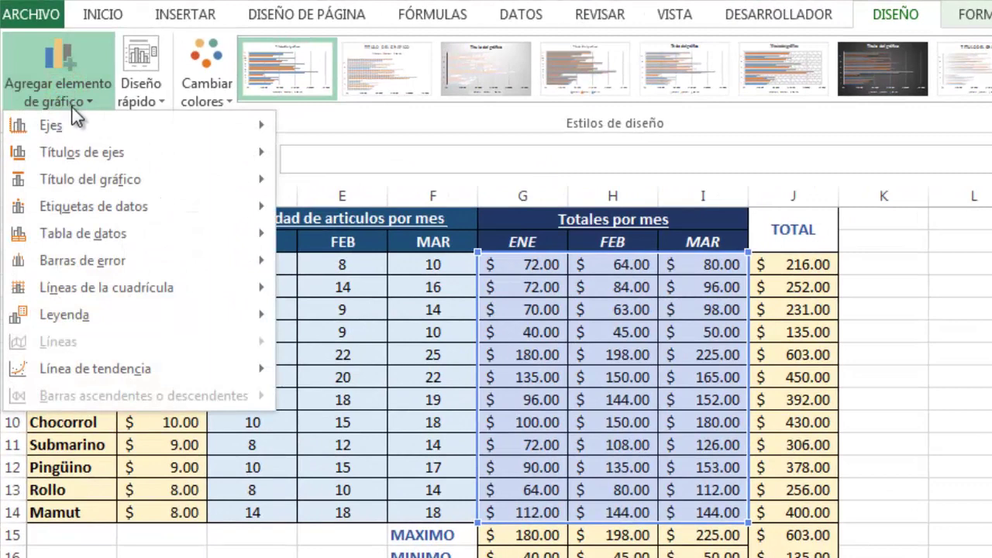
mouse_move(128, 180)
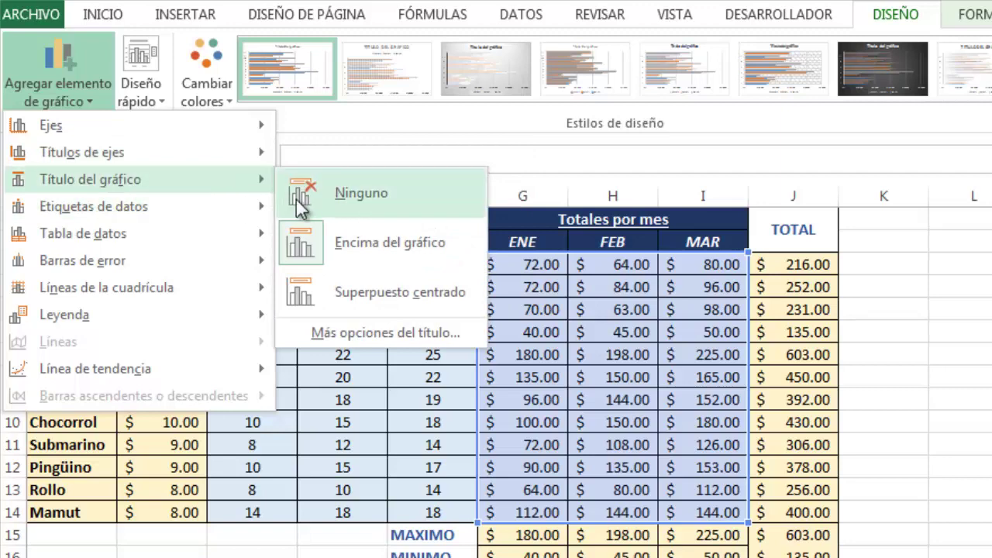
click(345, 244)
click(458, 336)
drag(455, 187, 332, 183)
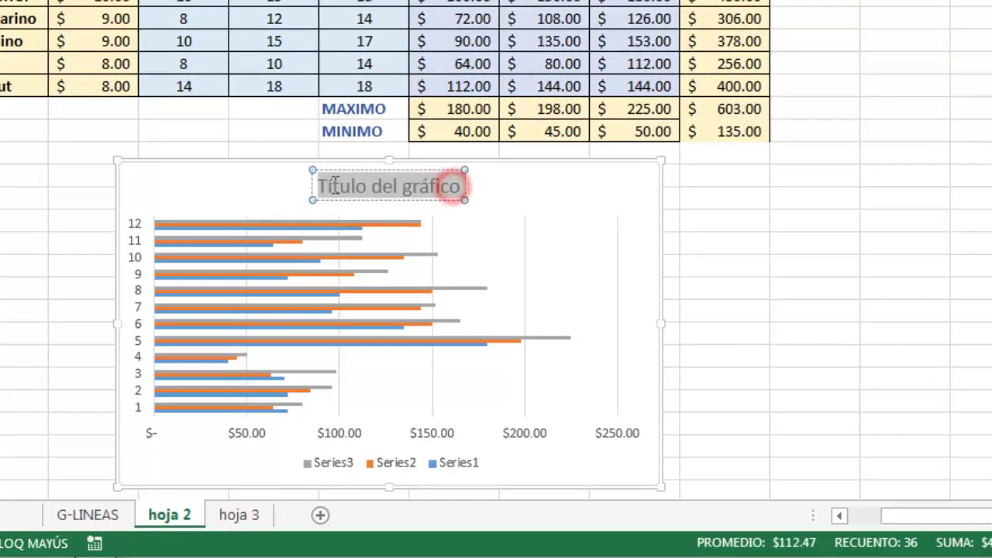
text(Total por mes)
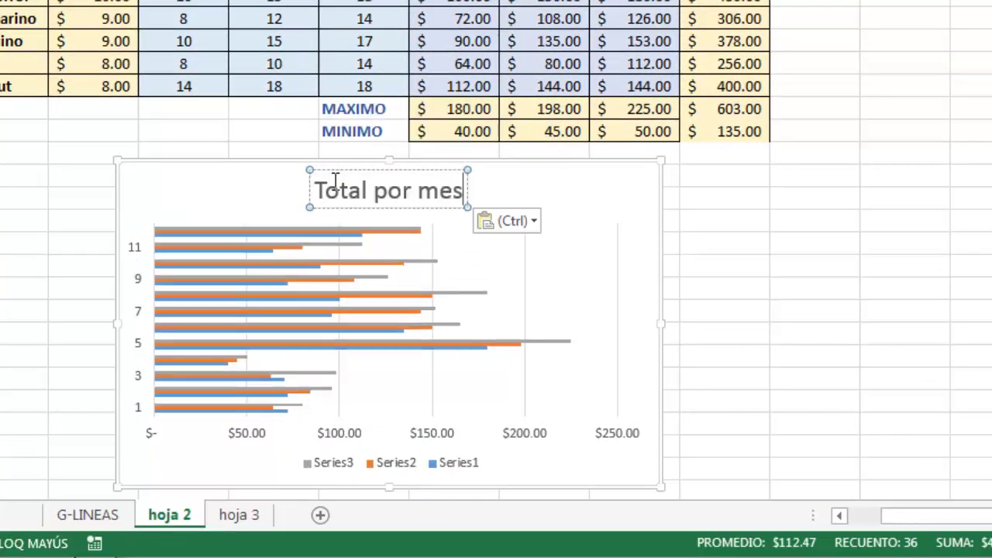
click(532, 190)
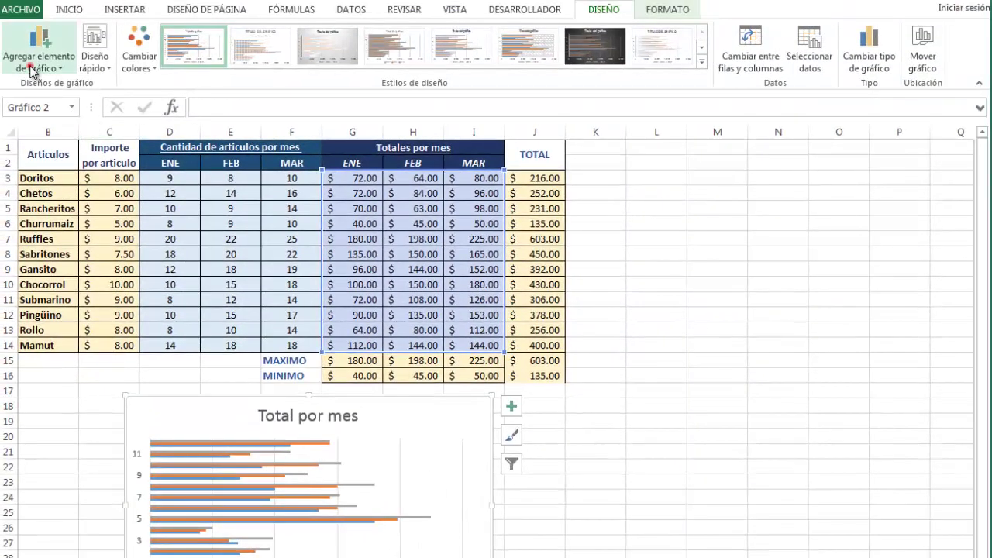
Add a data table with legend keys to the bar chart
click(31, 70)
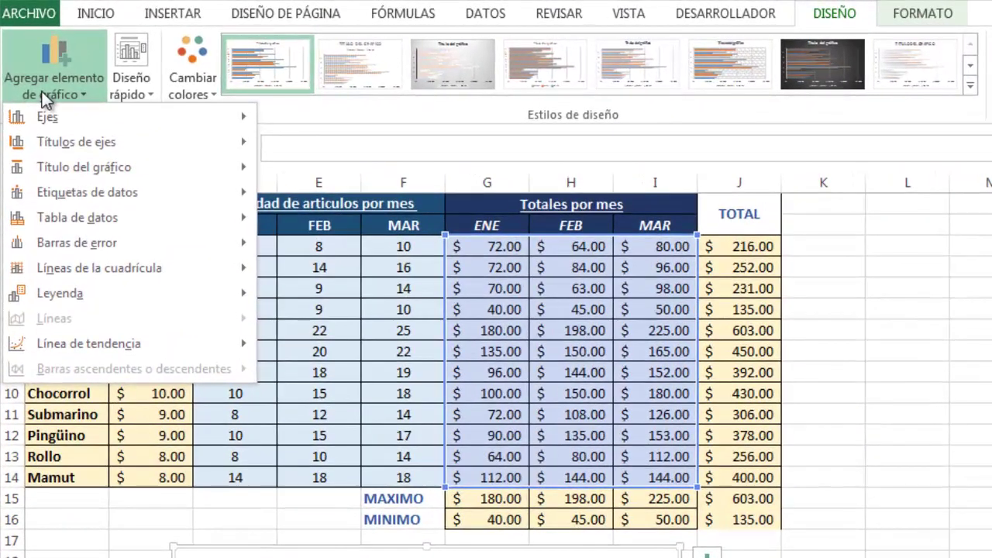
mouse_move(169, 219)
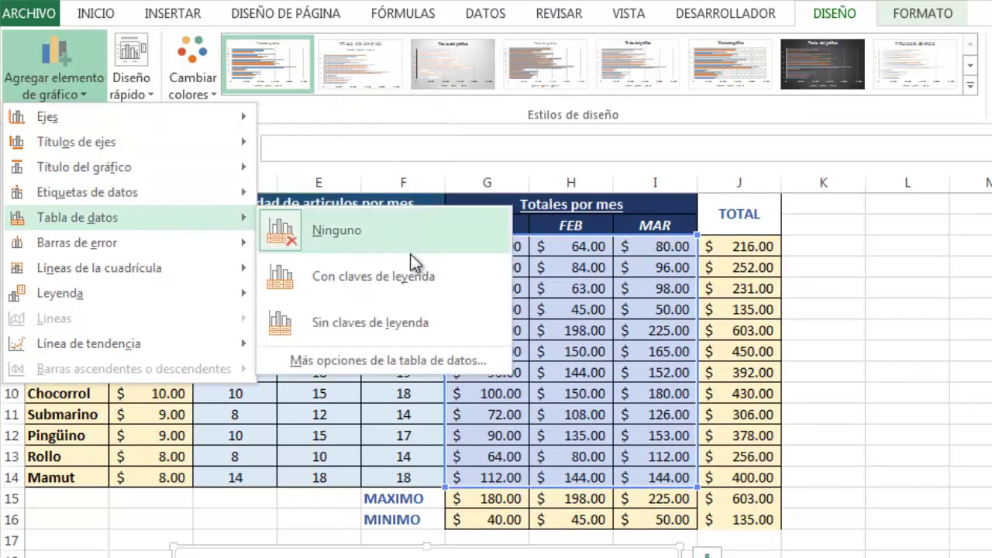
click(420, 279)
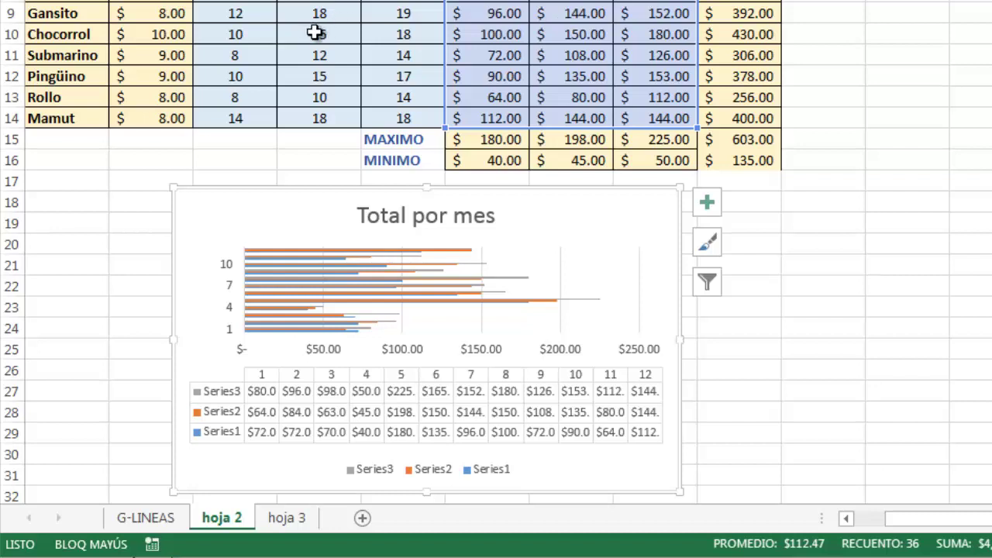
Rename the sheet hoja 2 as G_BARRAS
right_click(219, 518)
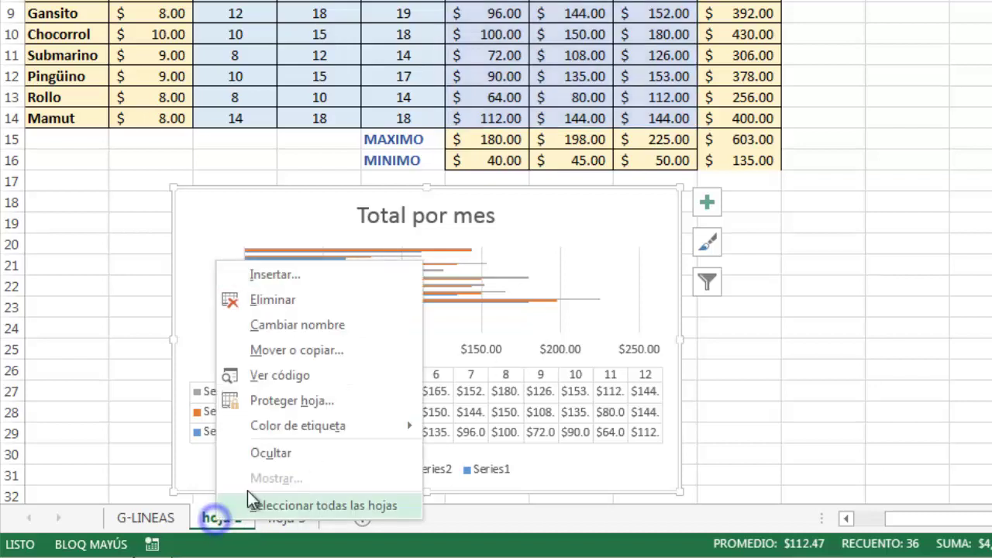
click(300, 328)
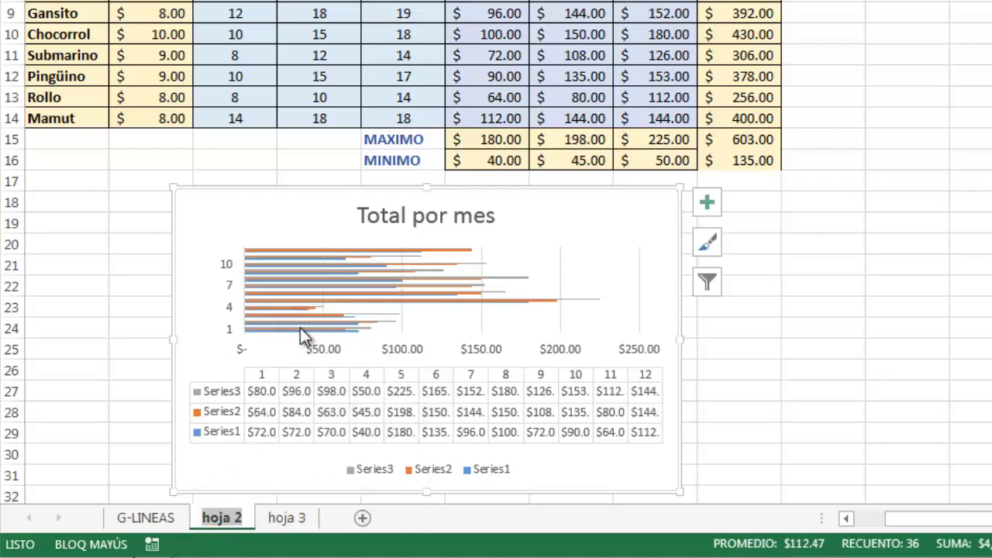
text(G)
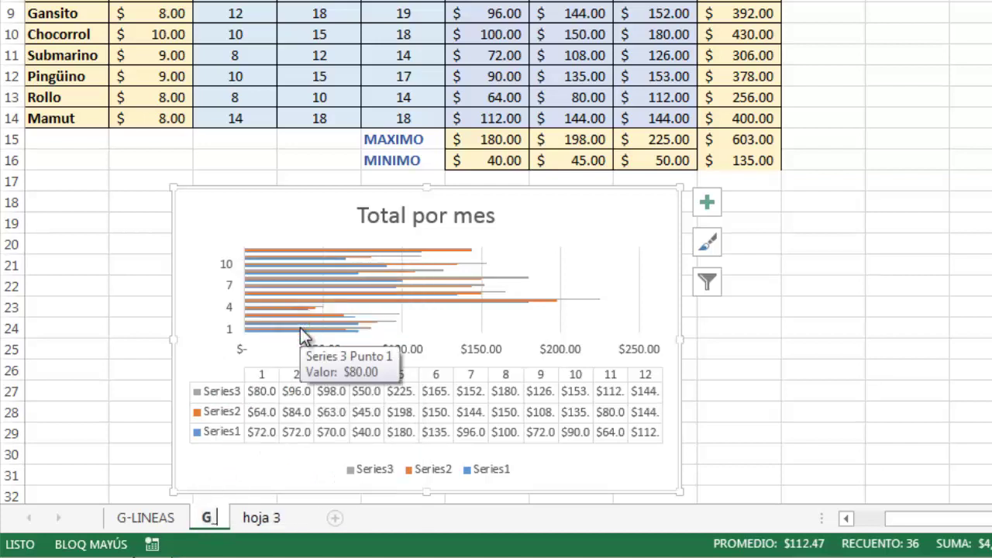
text(_BARRAS)
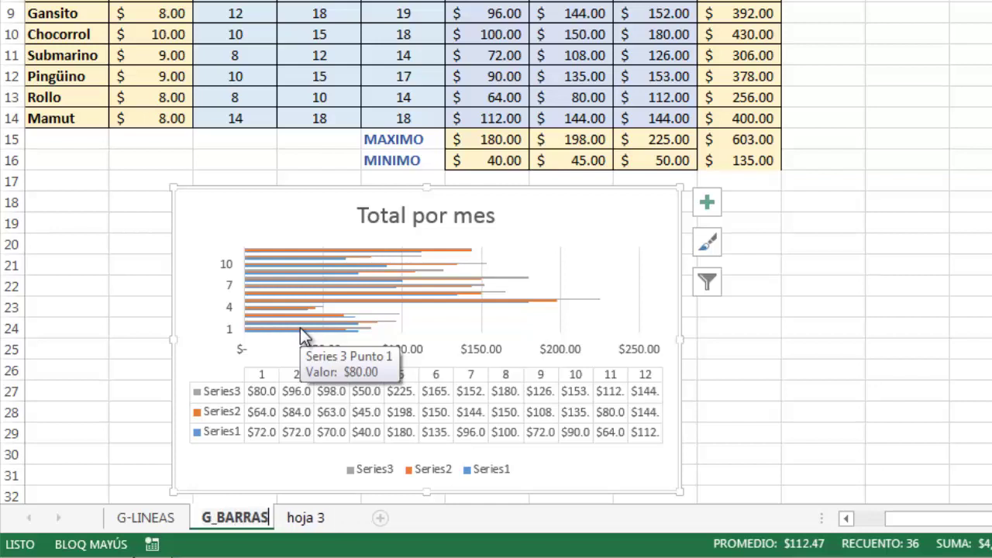
click(770, 379)
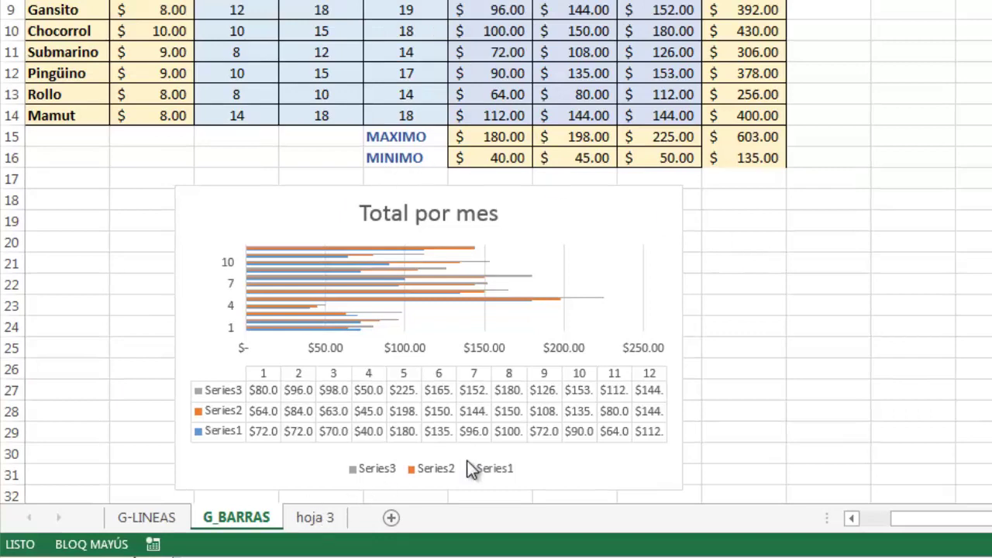
Insert a 3-D pie chart of the pizza nutrition data A3:B9 on hoja 3
click(315, 517)
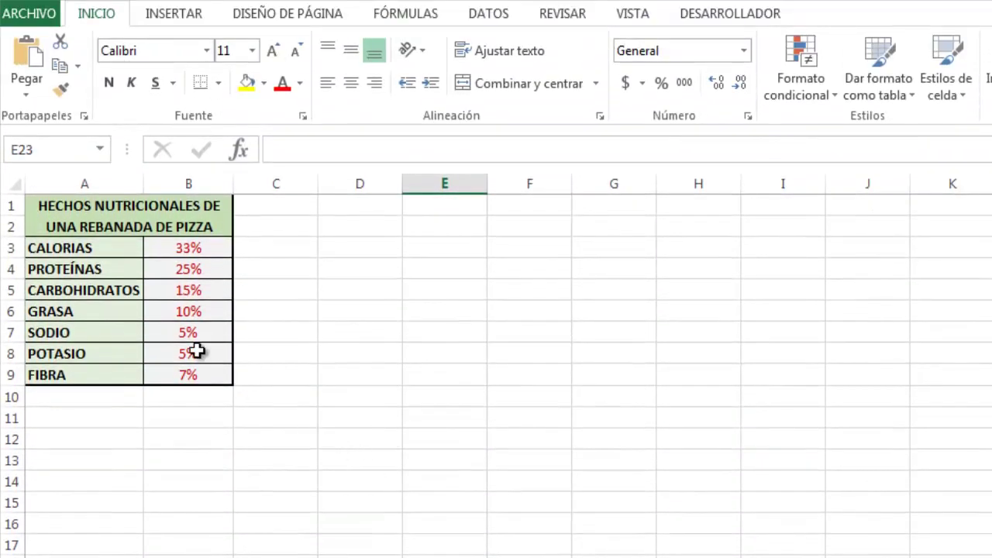
drag(105, 248, 181, 374)
click(175, 14)
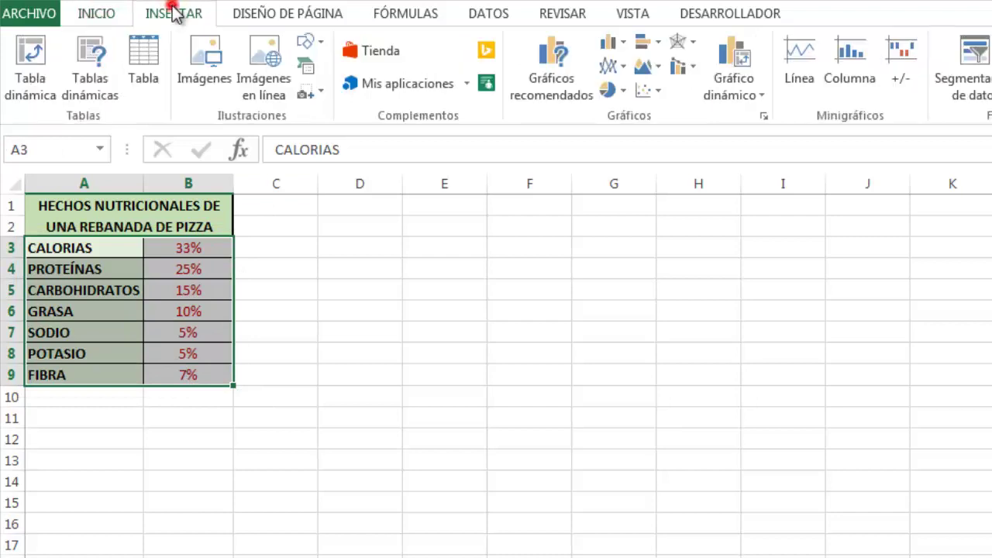
click(613, 92)
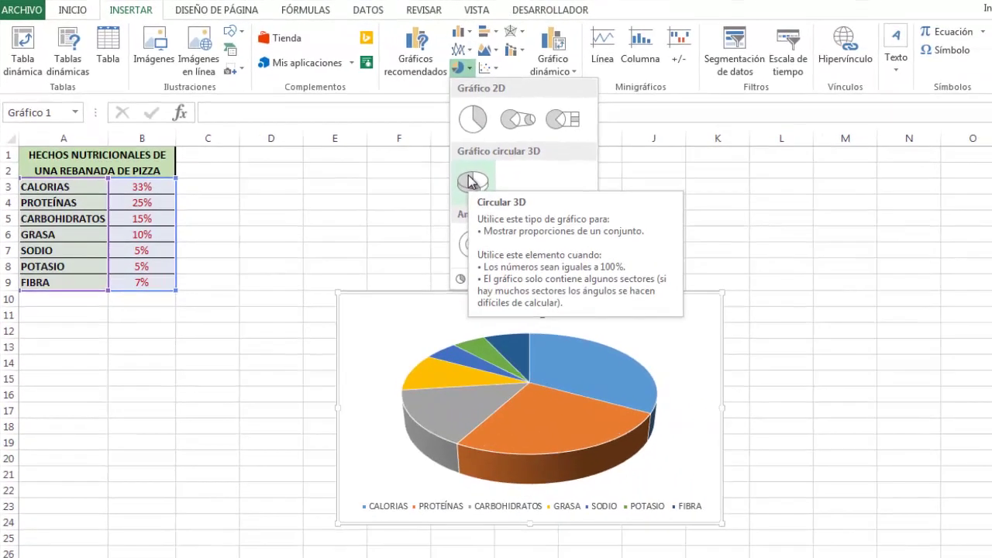
click(471, 181)
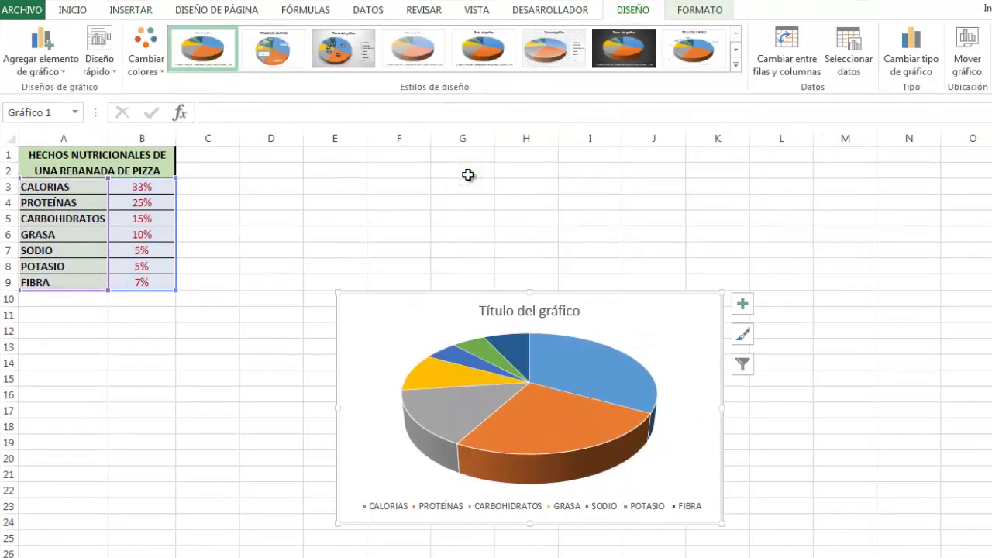
Move the pie chart to about D10:I23, closer to the nutrition table, and add data labels with the Ajuste perfecto placement
drag(630, 315, 527, 307)
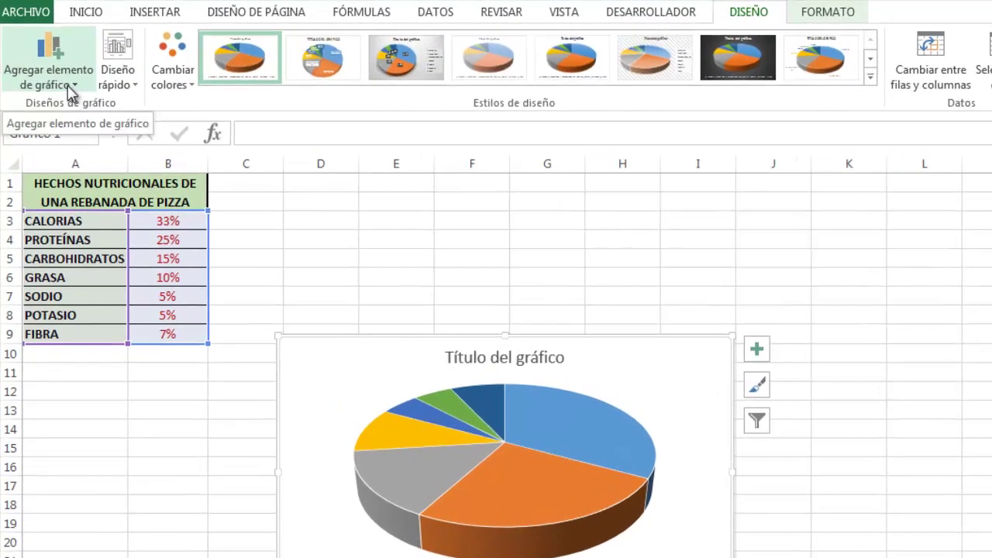
click(71, 86)
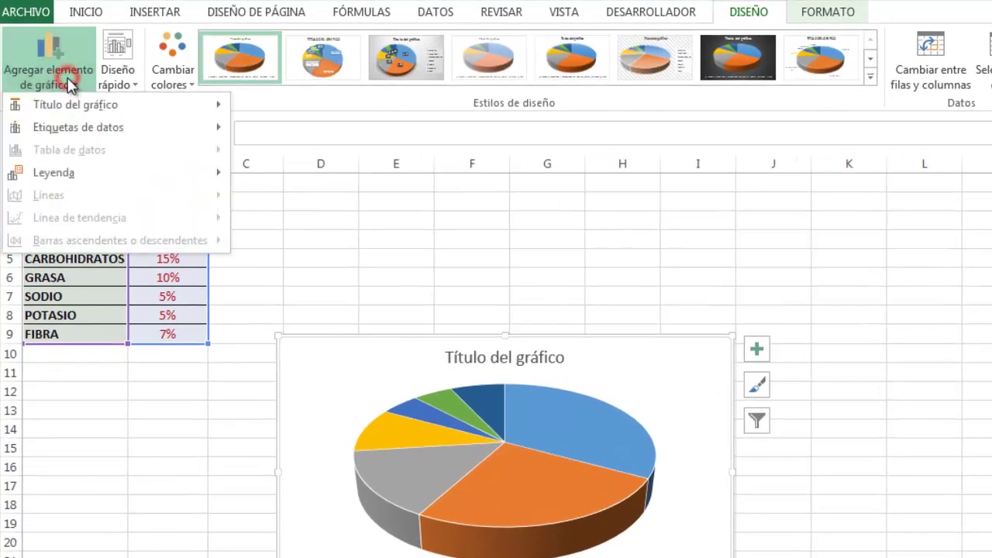
mouse_move(89, 128)
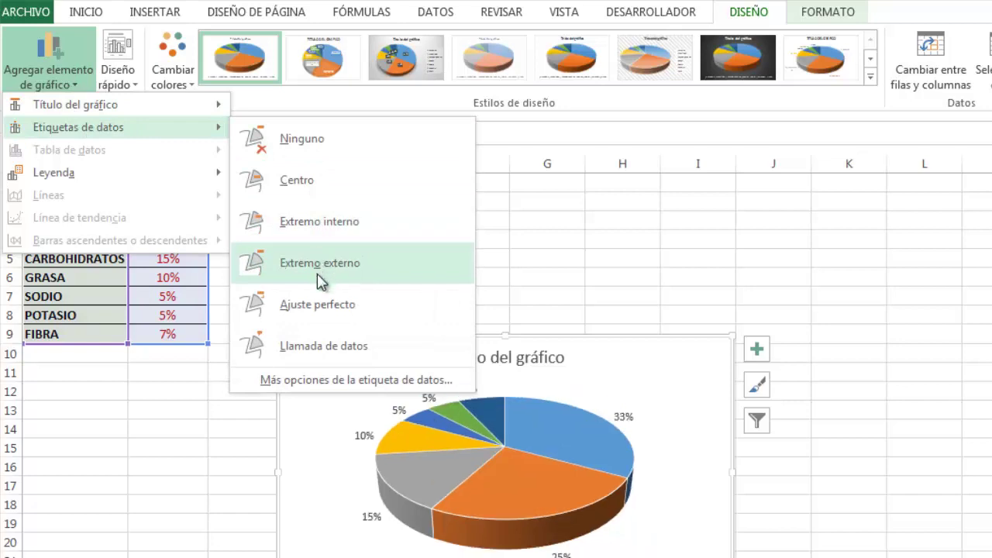
click(313, 323)
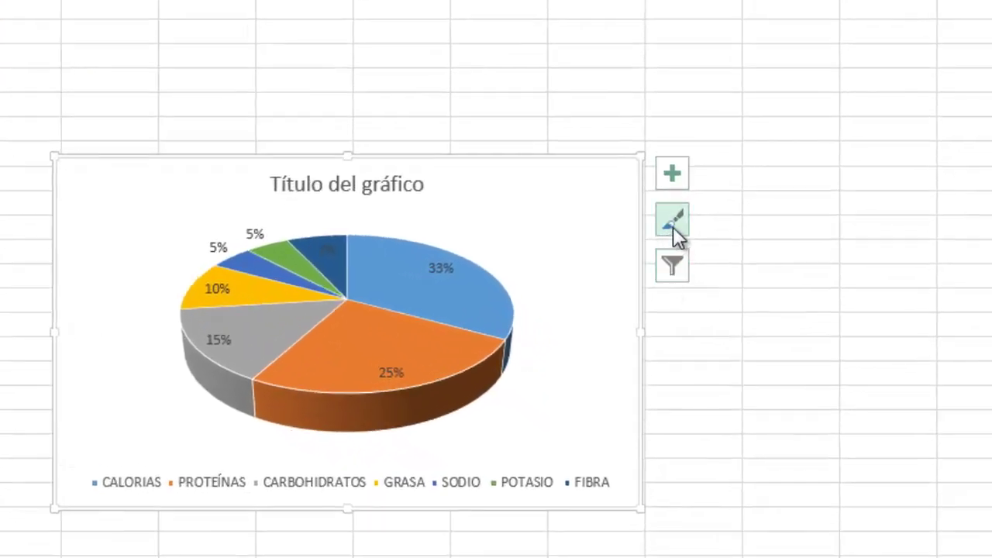
Apply the first Multicolor palette, starting with blue, orange and grey, to the pie chart and deselect the chart
click(673, 224)
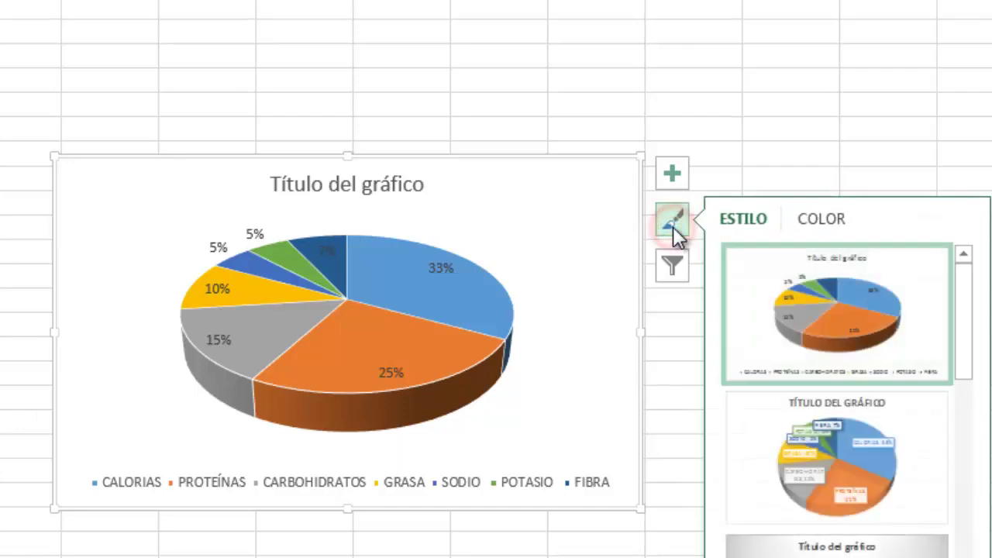
click(814, 222)
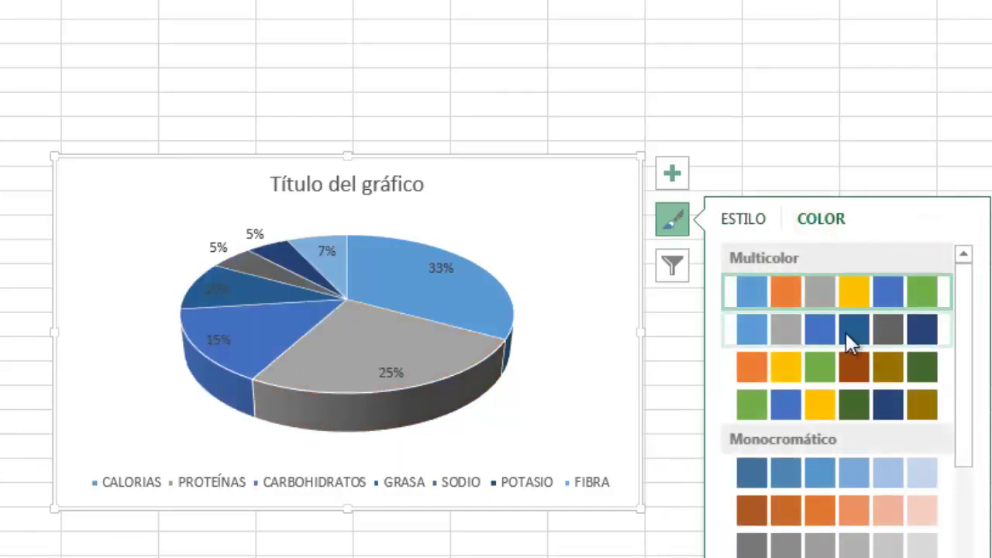
click(847, 291)
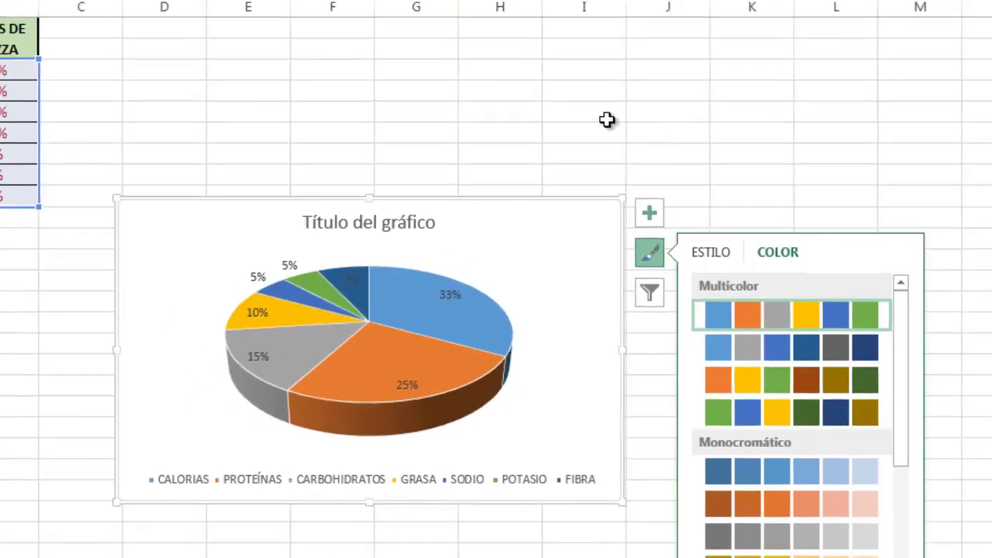
click(607, 119)
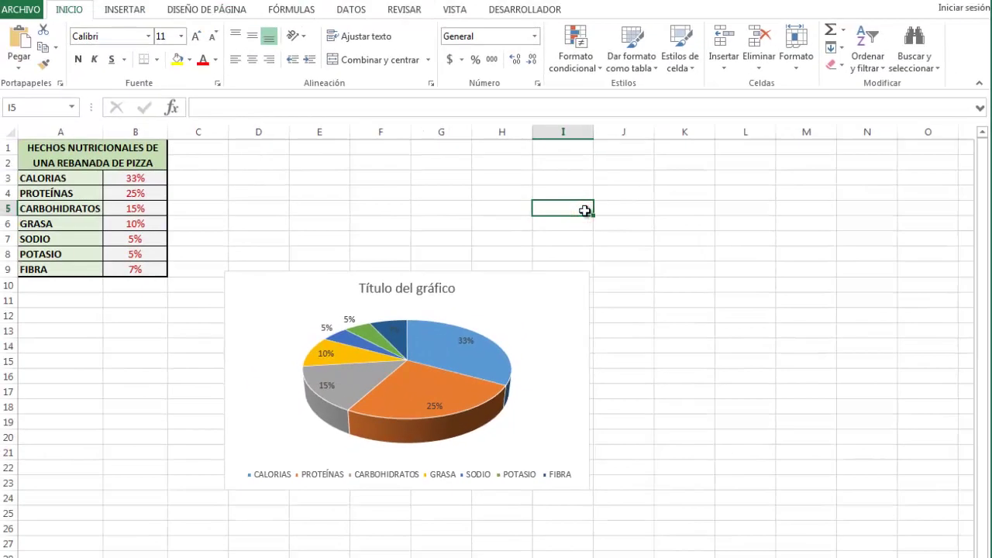